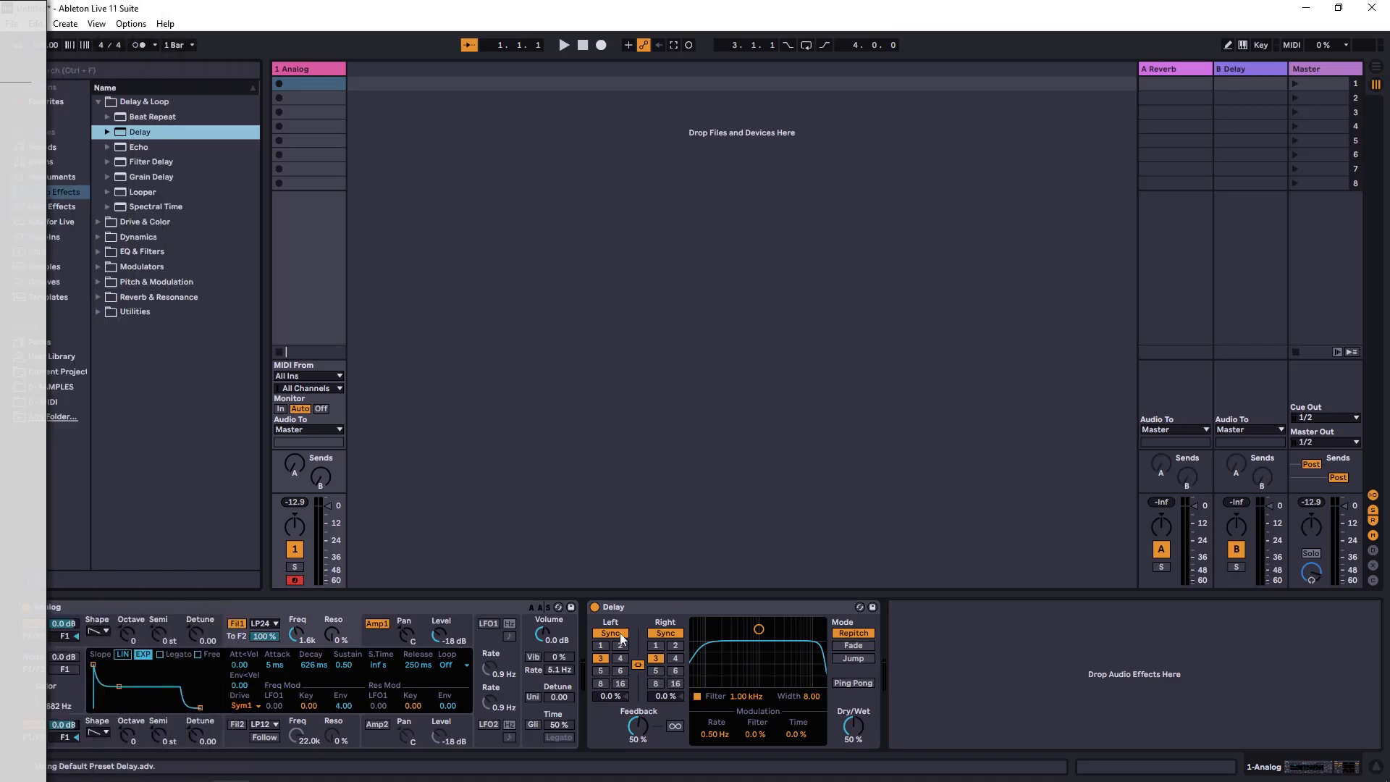
Select the Delay device and step its linked synced delay time through divisions 1, 2, 3 and 4
left_click(595, 607)
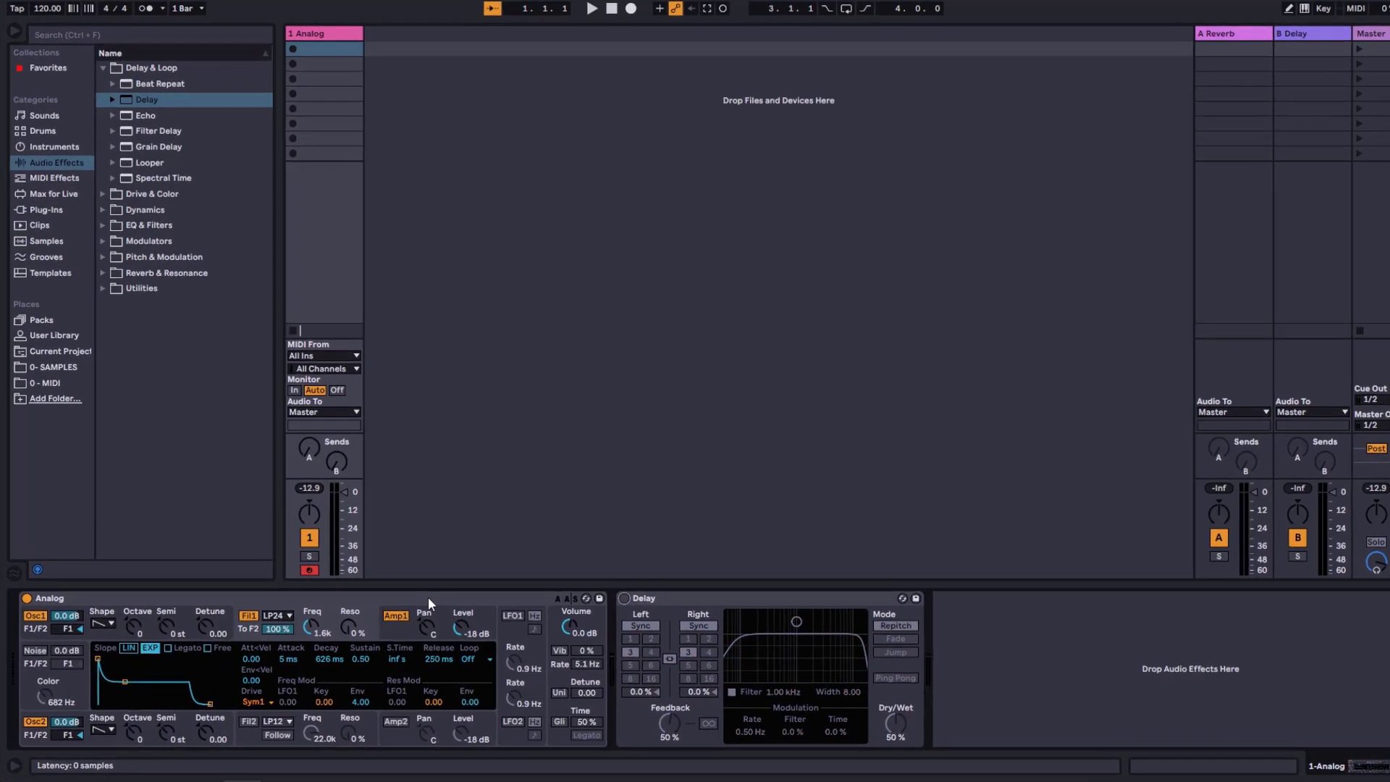
left_click(429, 598)
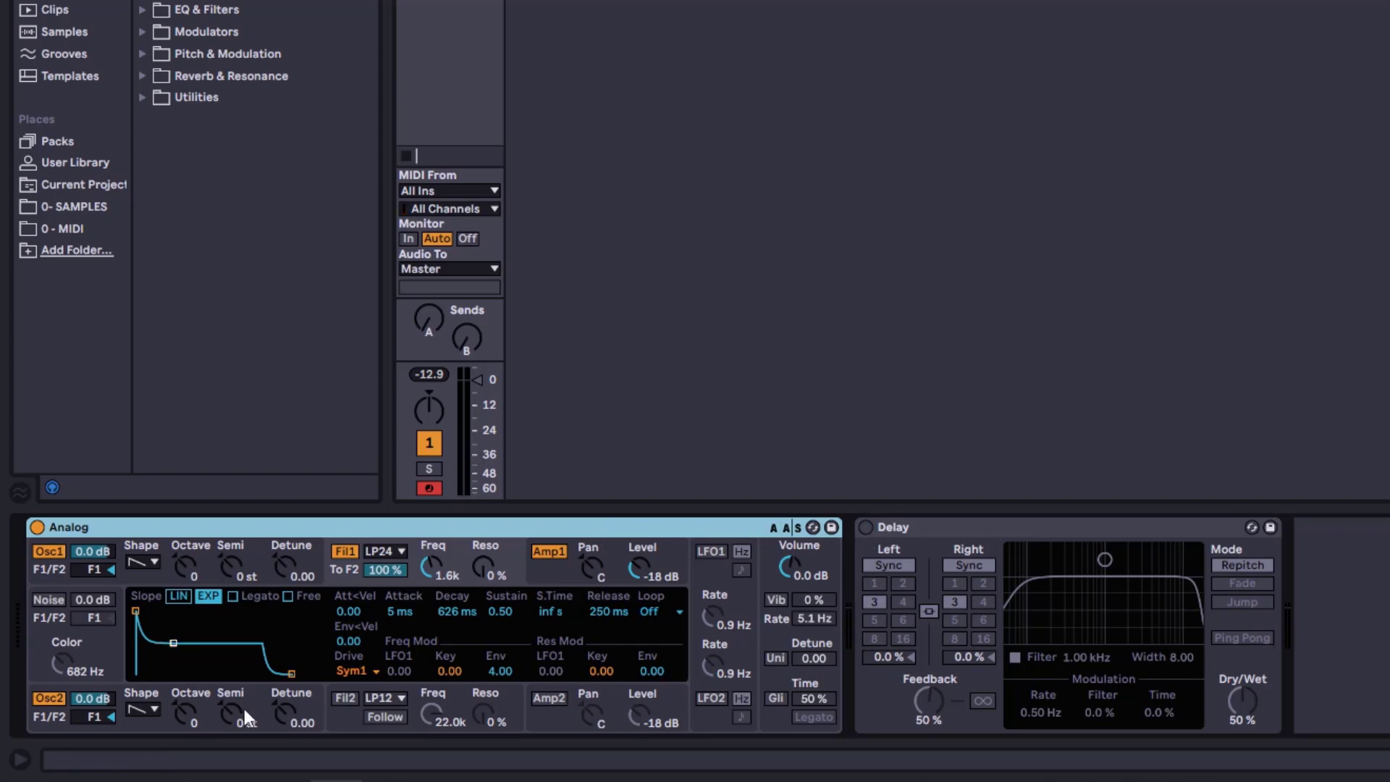
left_click(866, 527)
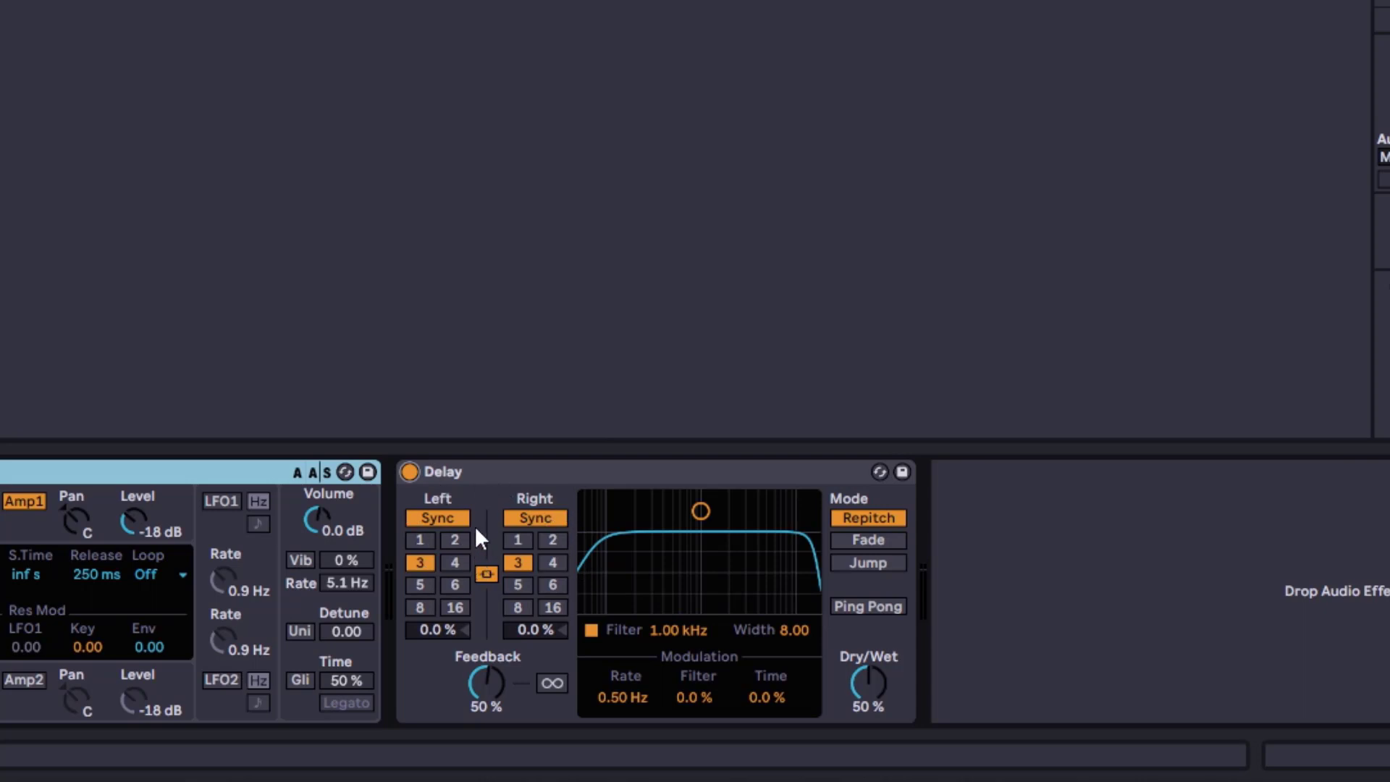
left_click(423, 541)
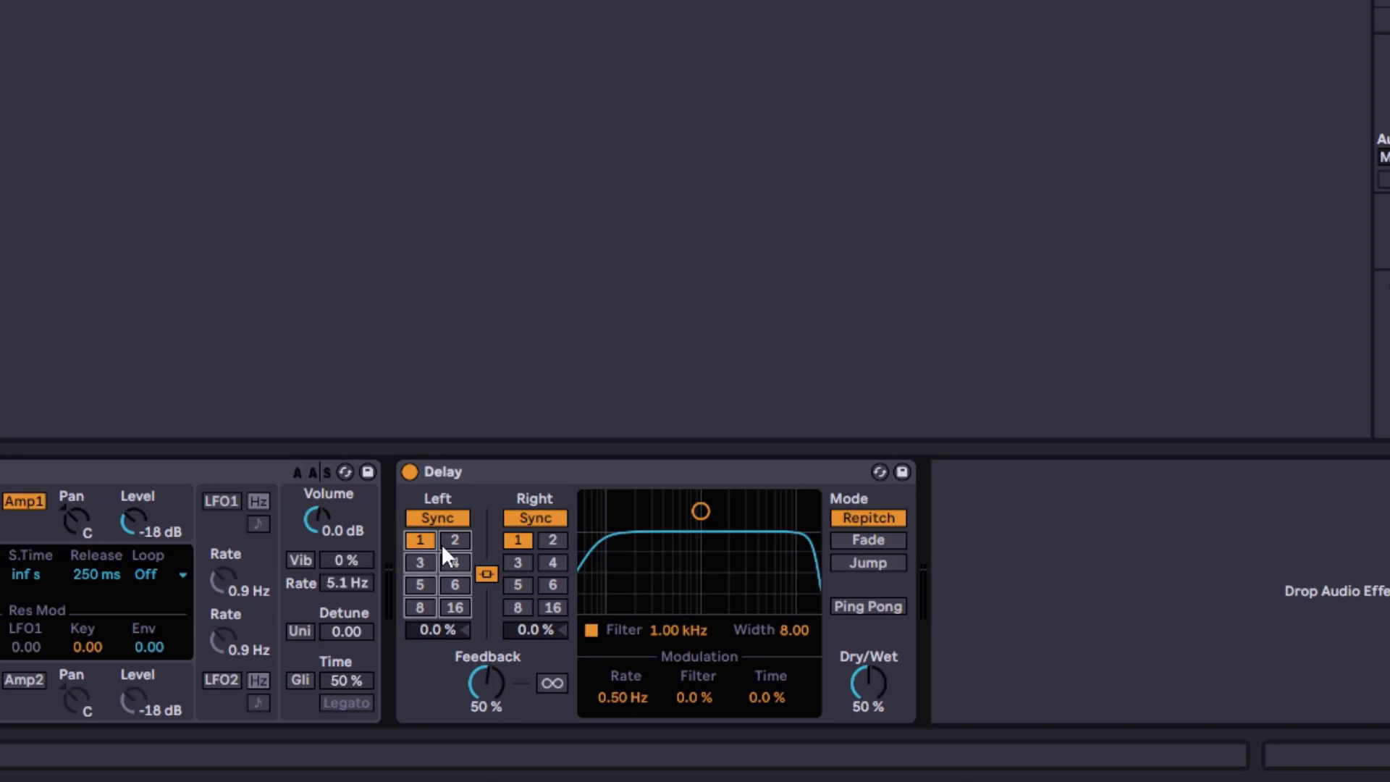
left_click(455, 541)
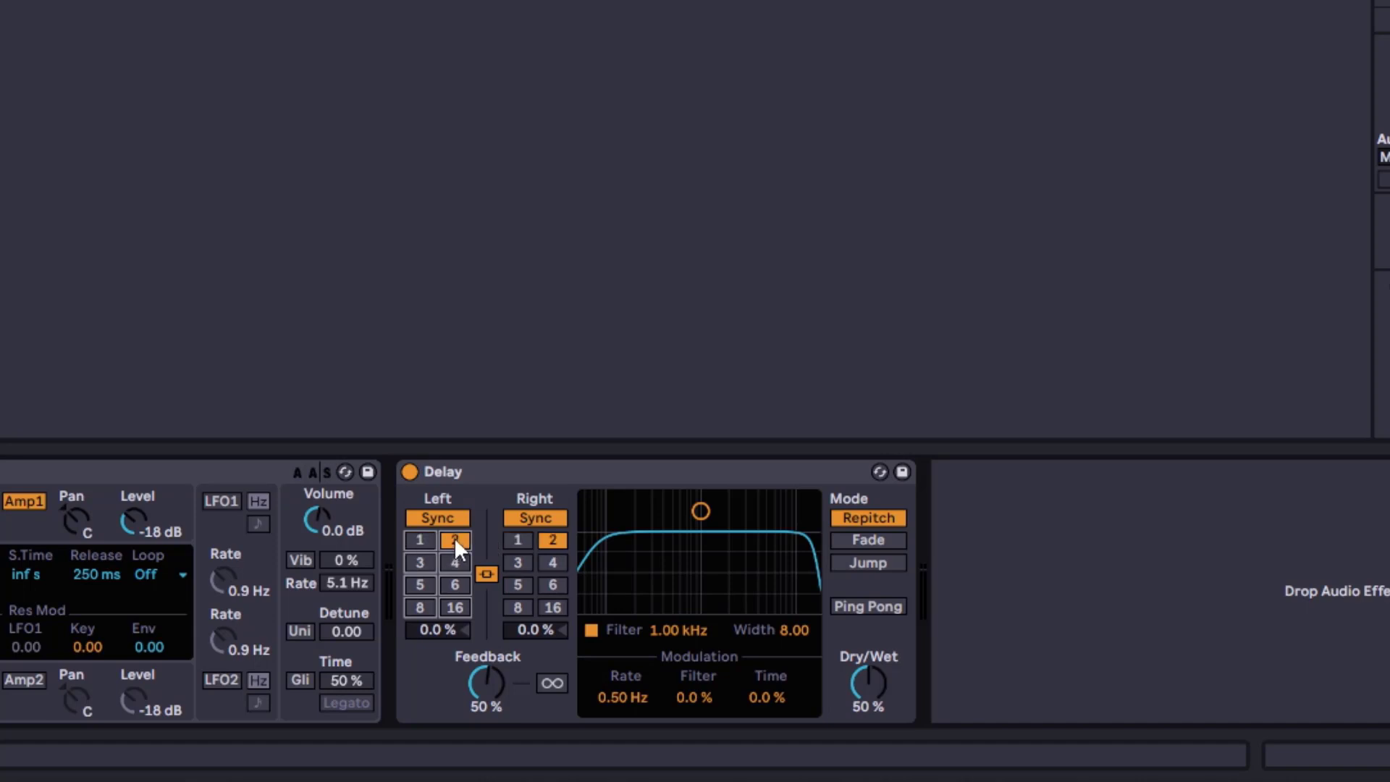
left_click(421, 564)
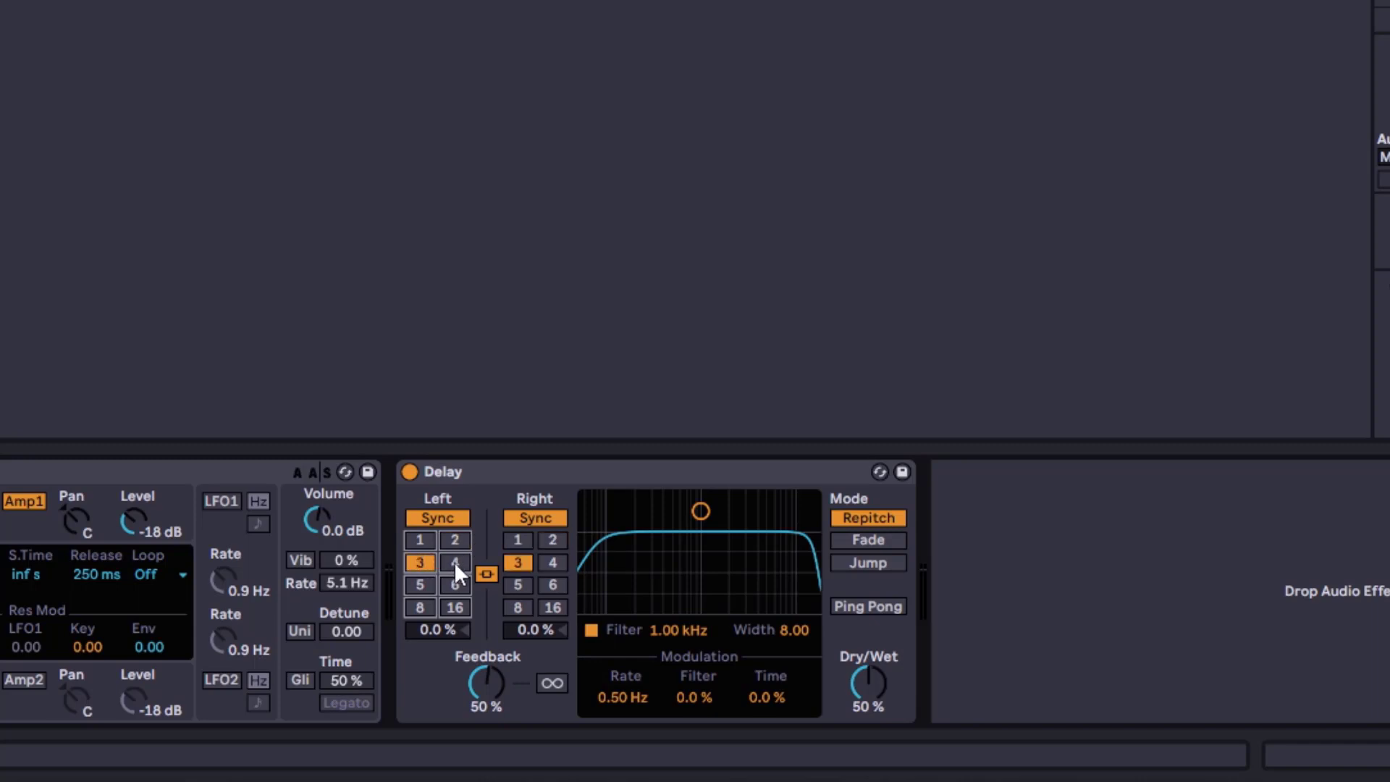
left_click(454, 564)
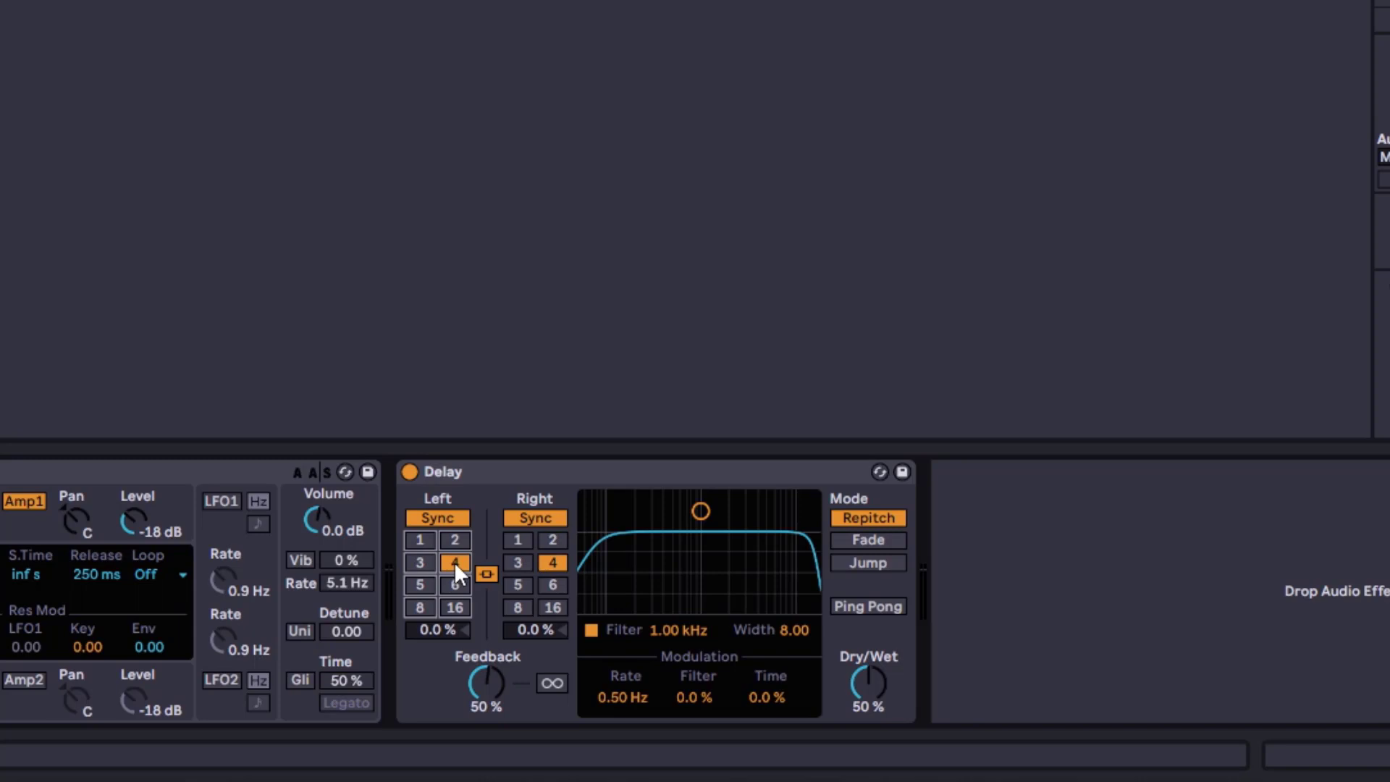
Switch the delay to Time mode and sweep the linked delay time from 1.00 ms up to 5.00 s
left_click(510, 511)
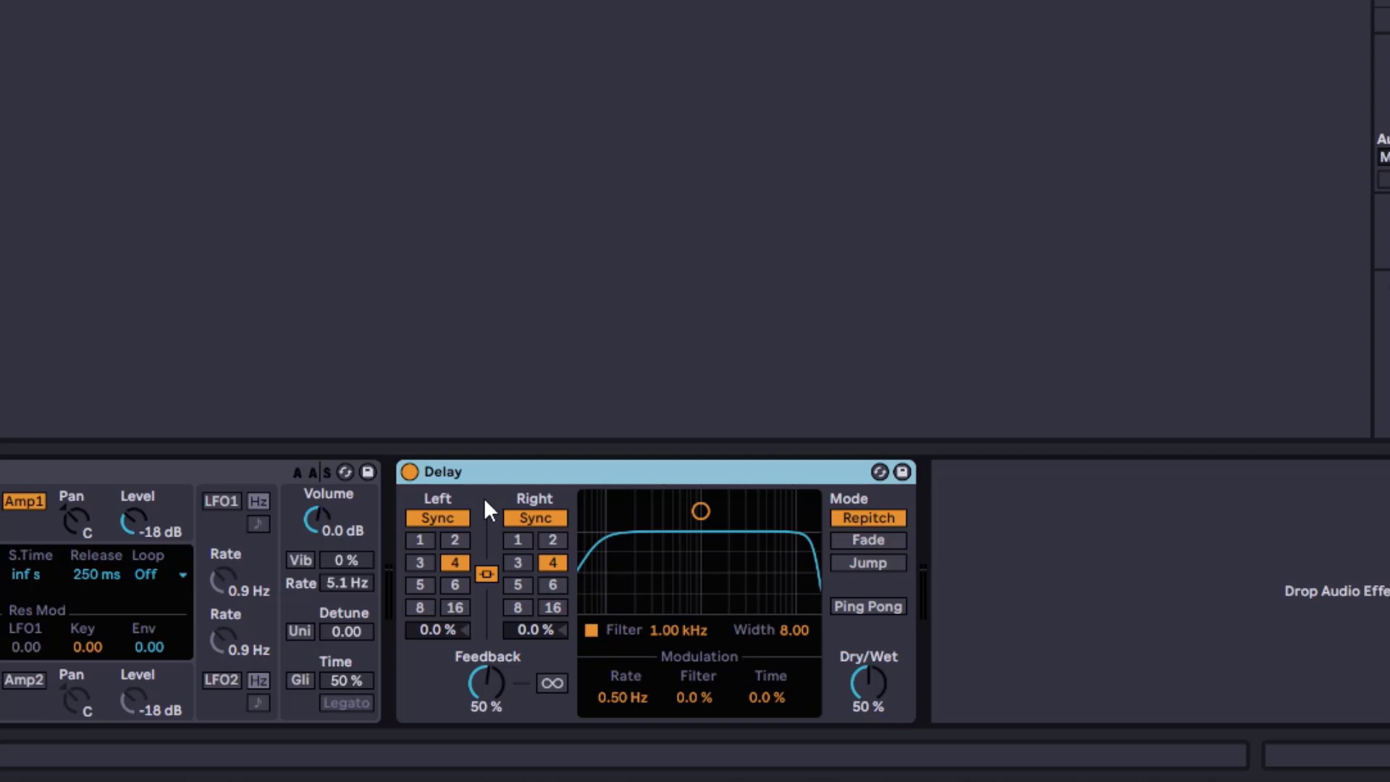
left_click(442, 517)
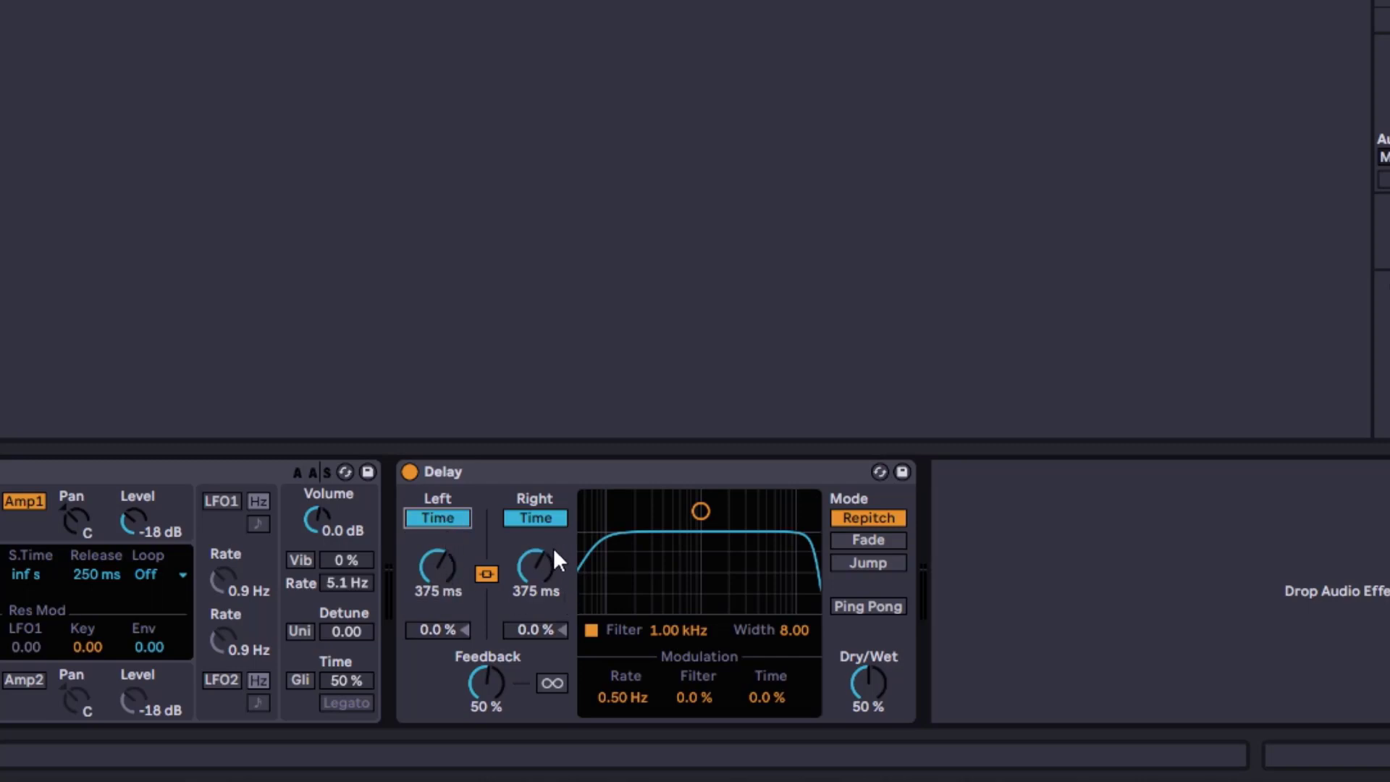
left_click_drag(460, 586, 461, 652)
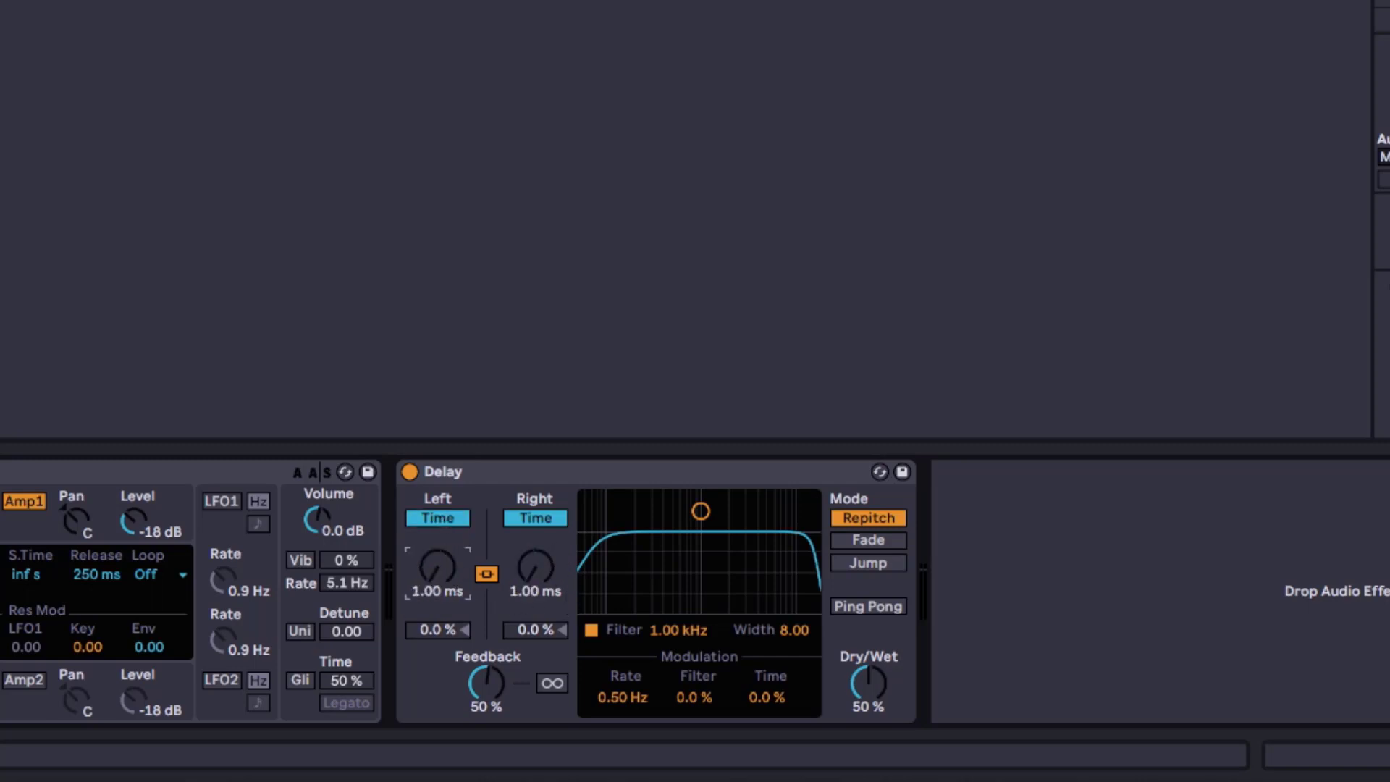
left_click_drag(460, 587, 460, 442)
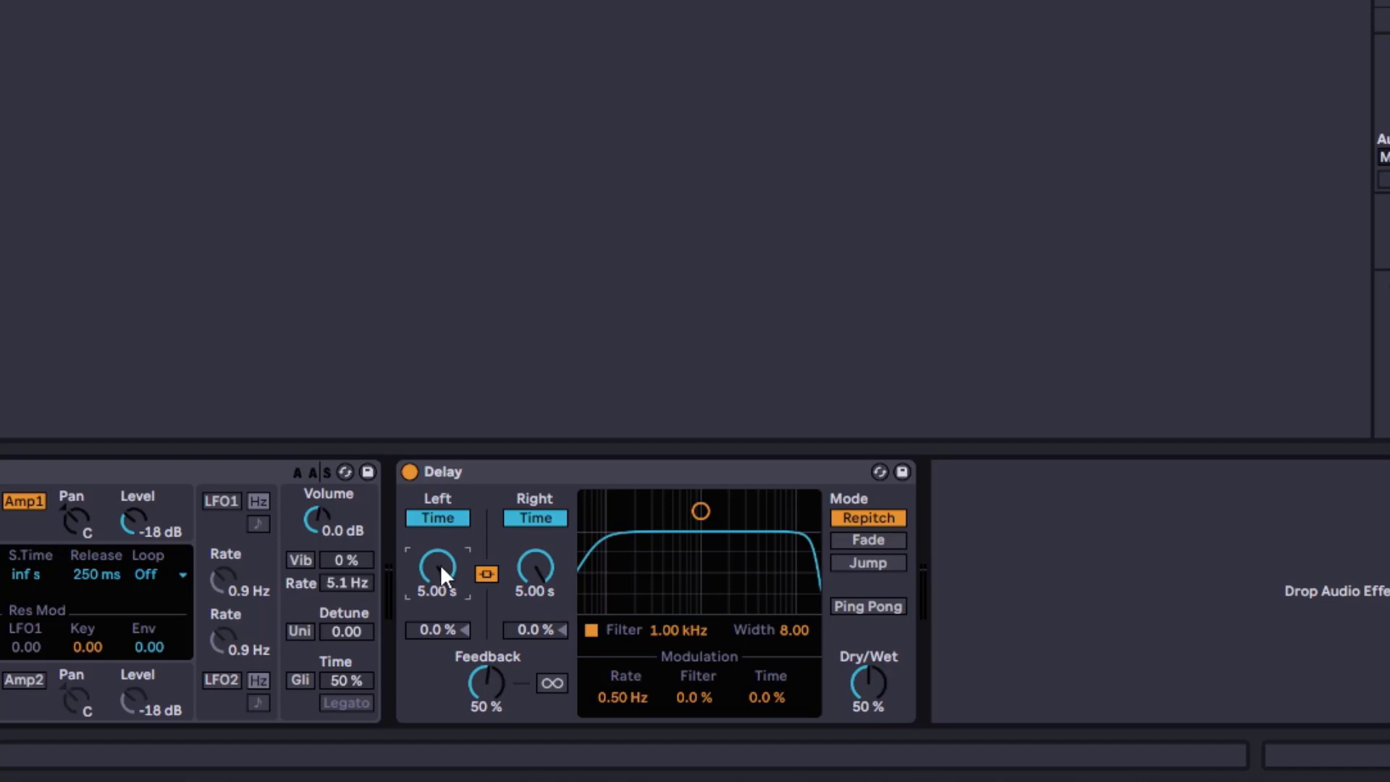
Return the delay to Sync and step the linked division through 1, 2 and 4
left_click(439, 519)
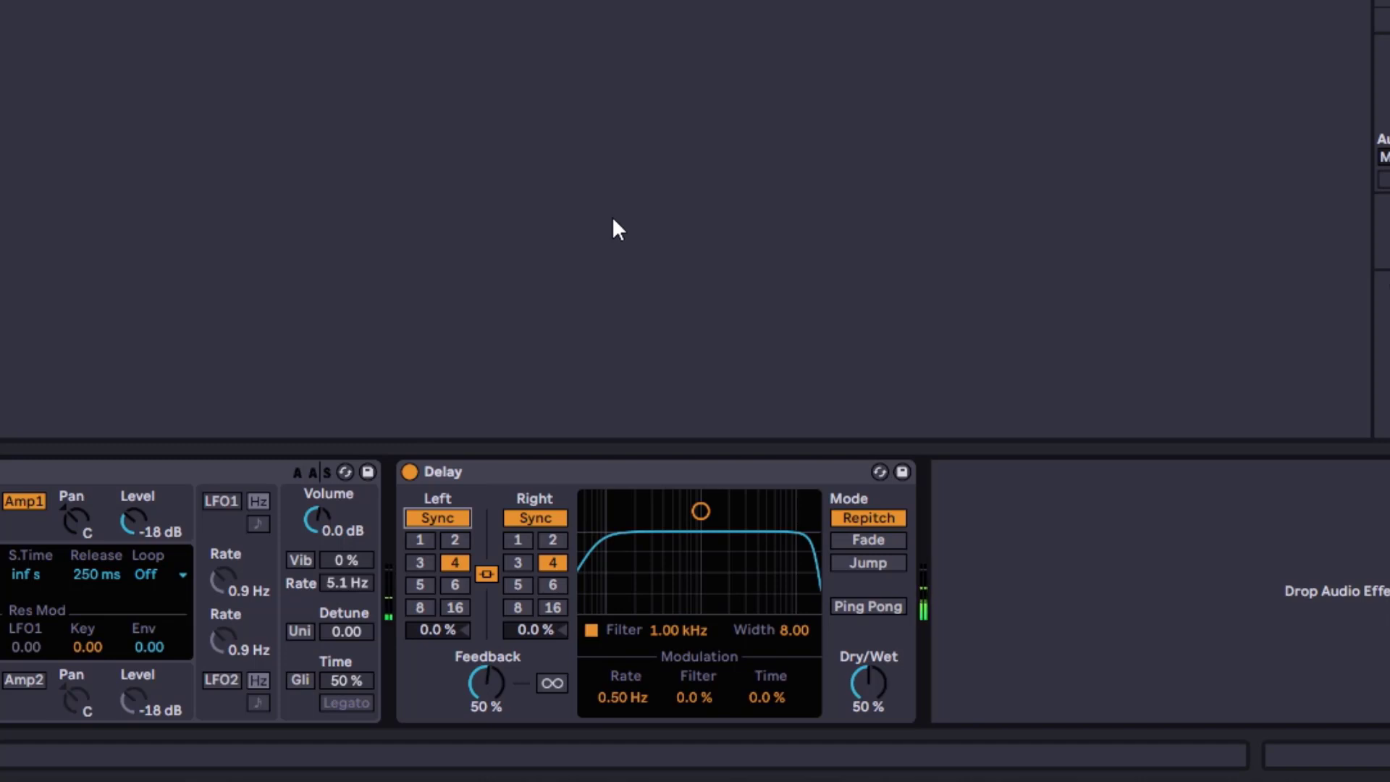
left_click(421, 542)
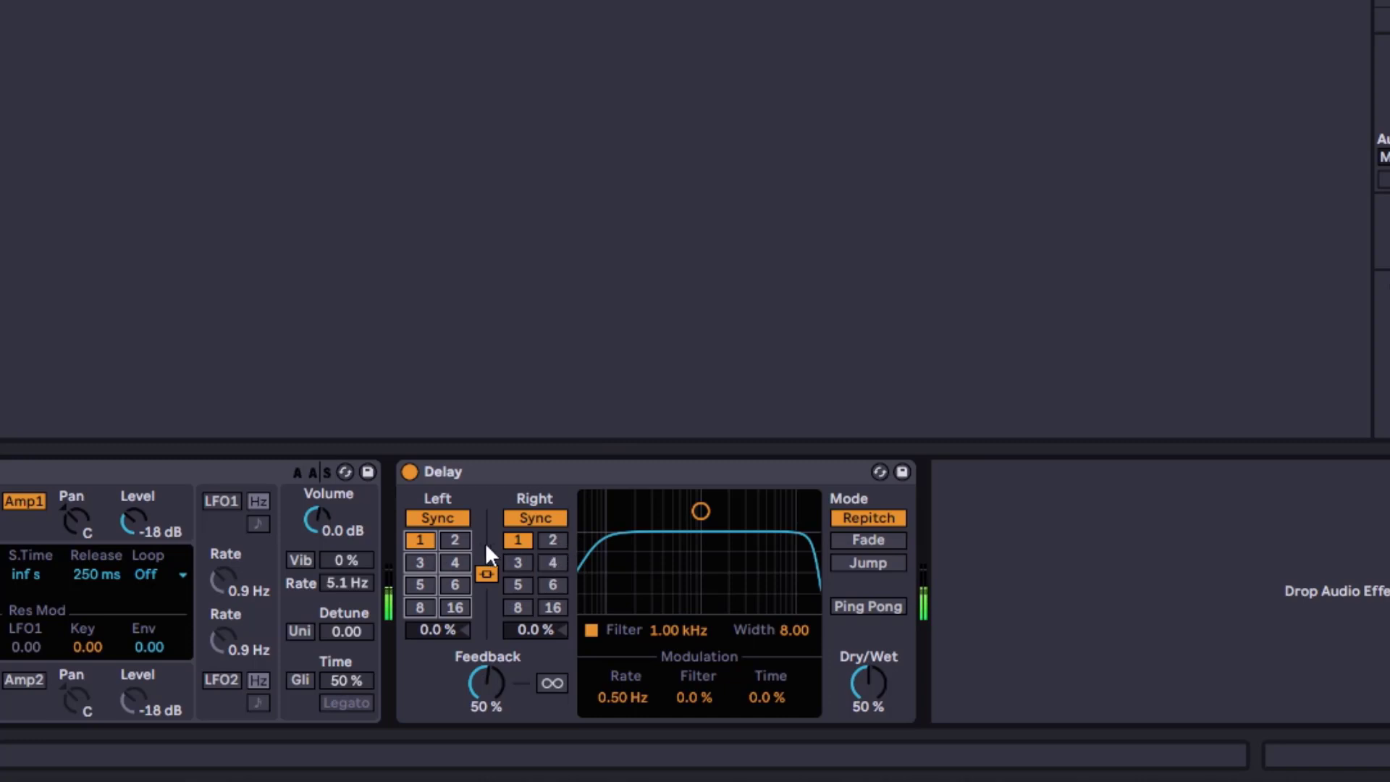
left_click(454, 541)
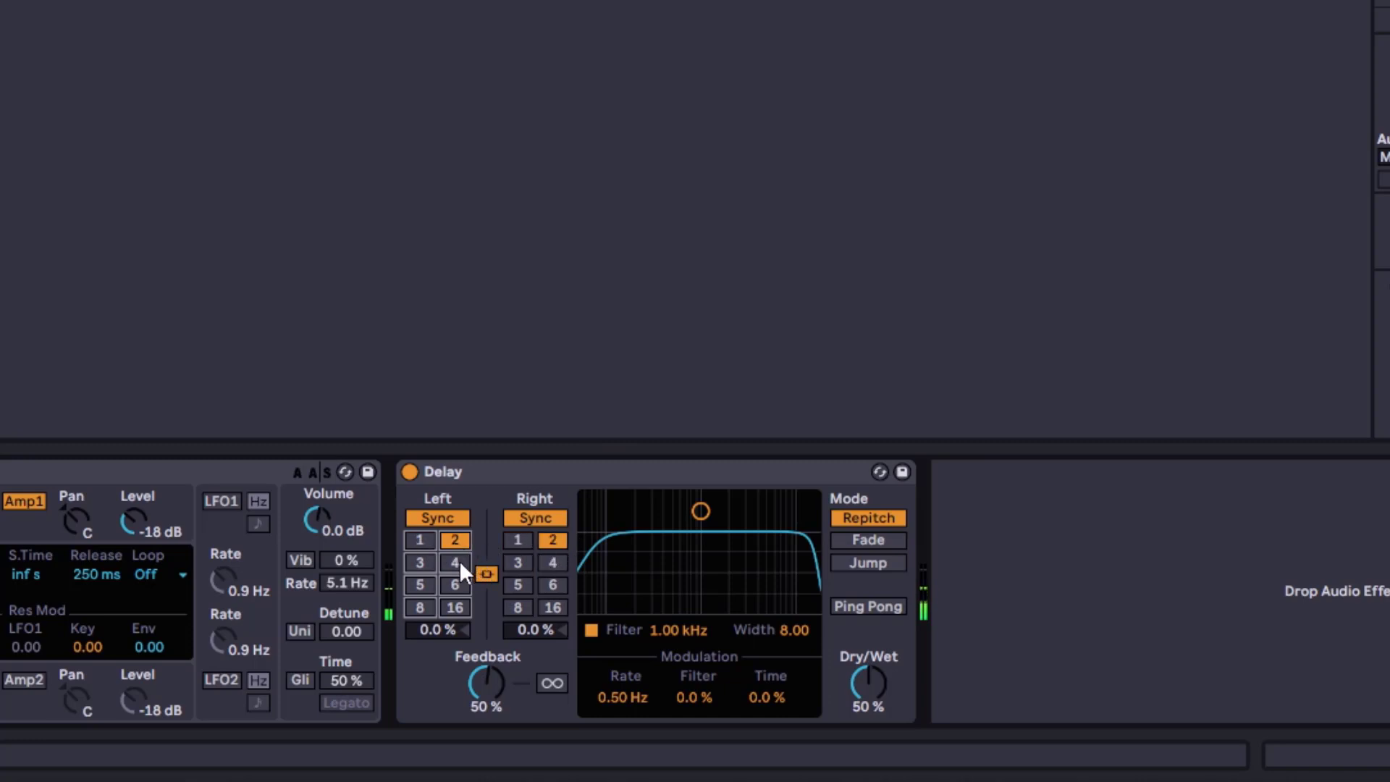
left_click(457, 561)
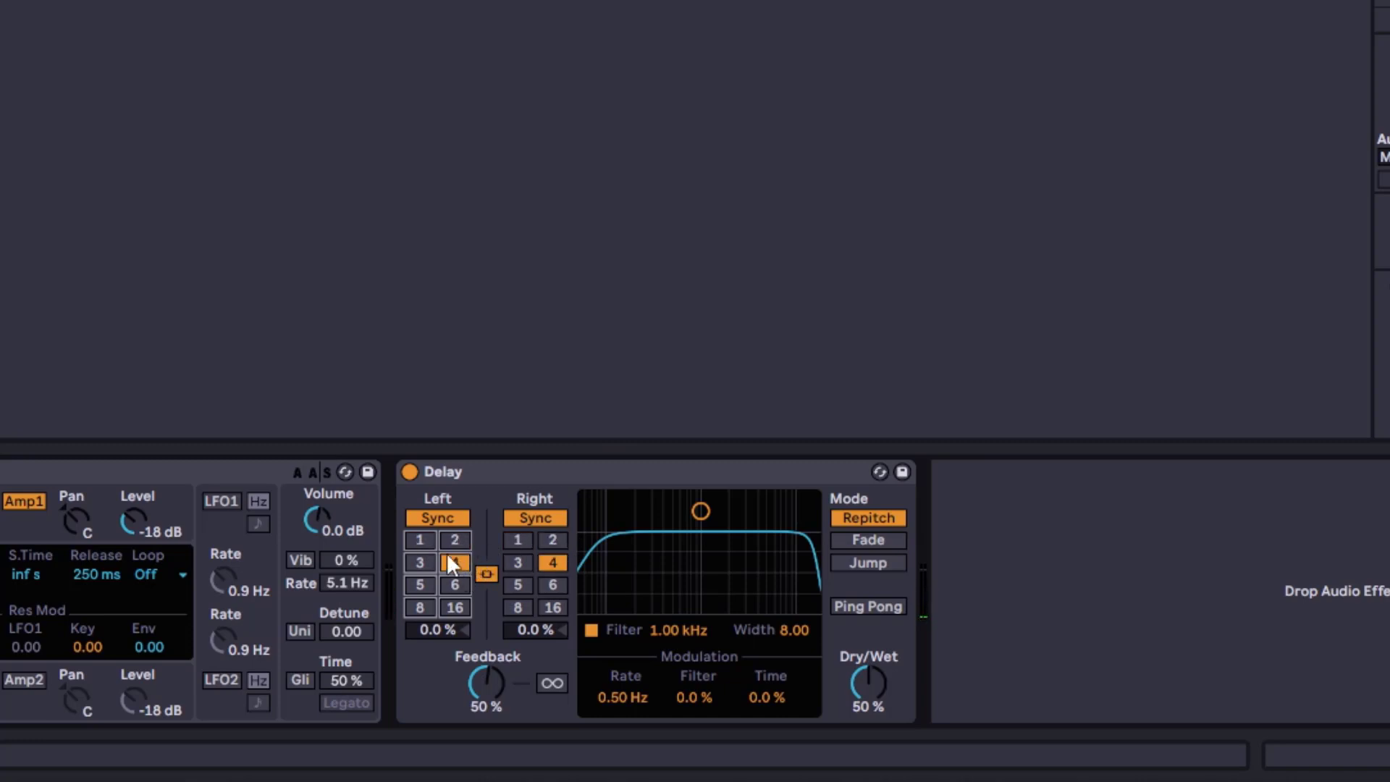
Unlink the left and right channels and set the right channel's division to 3
left_click(524, 472)
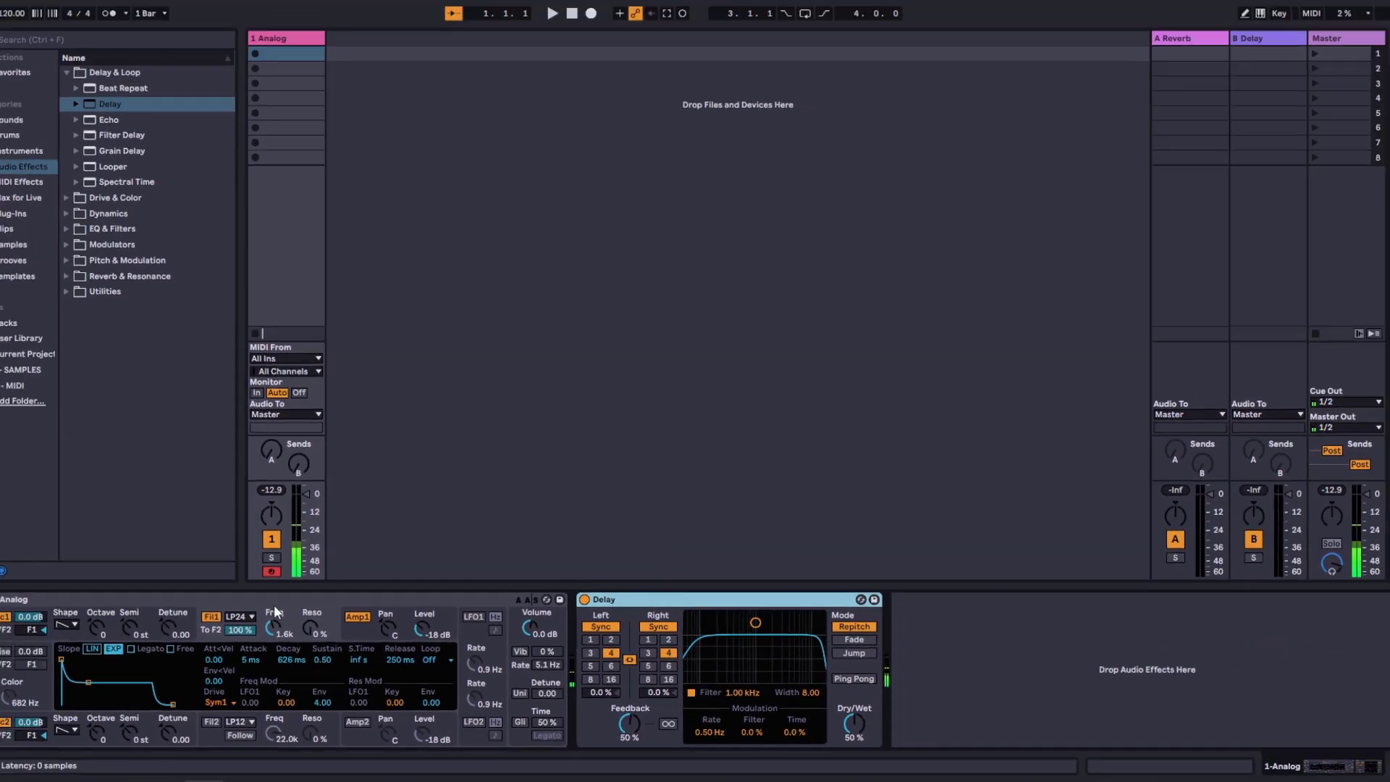
left_click(407, 605)
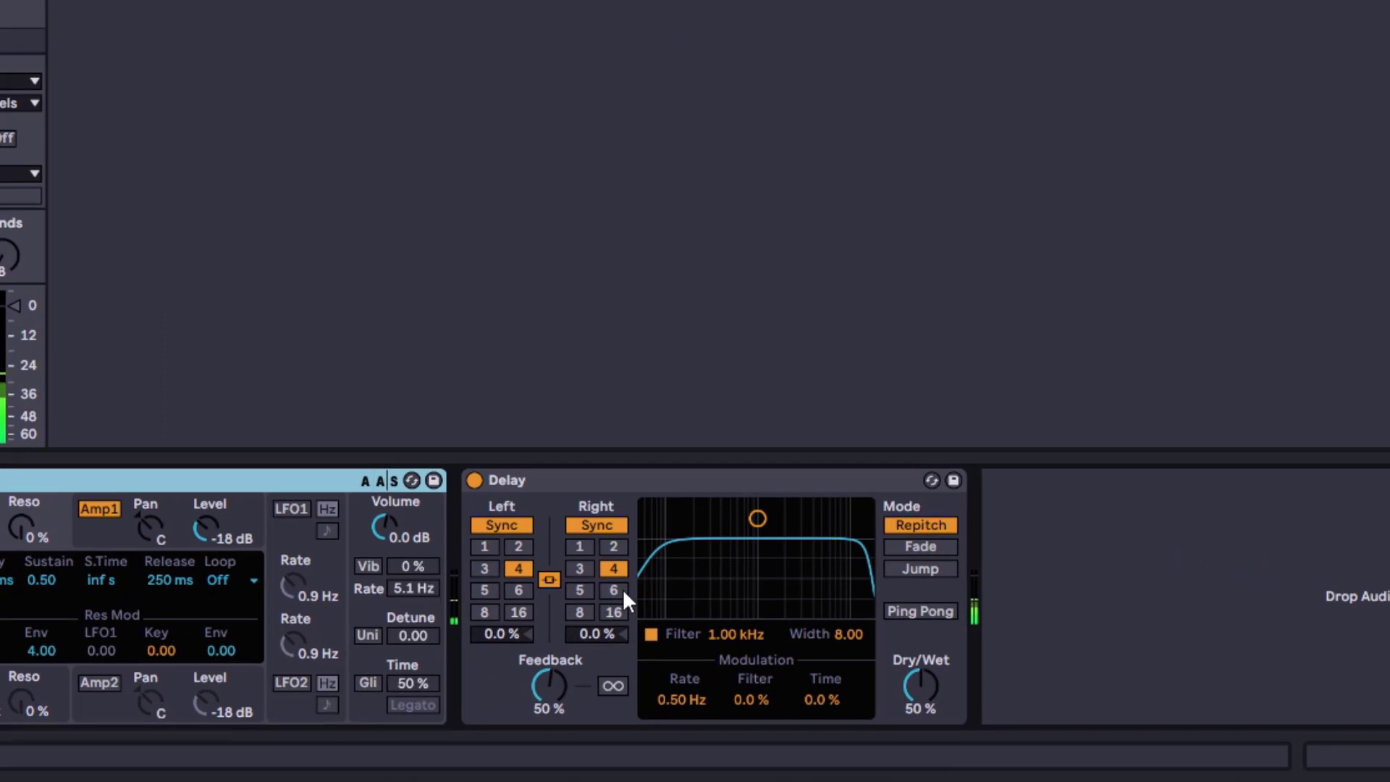
left_click(550, 581)
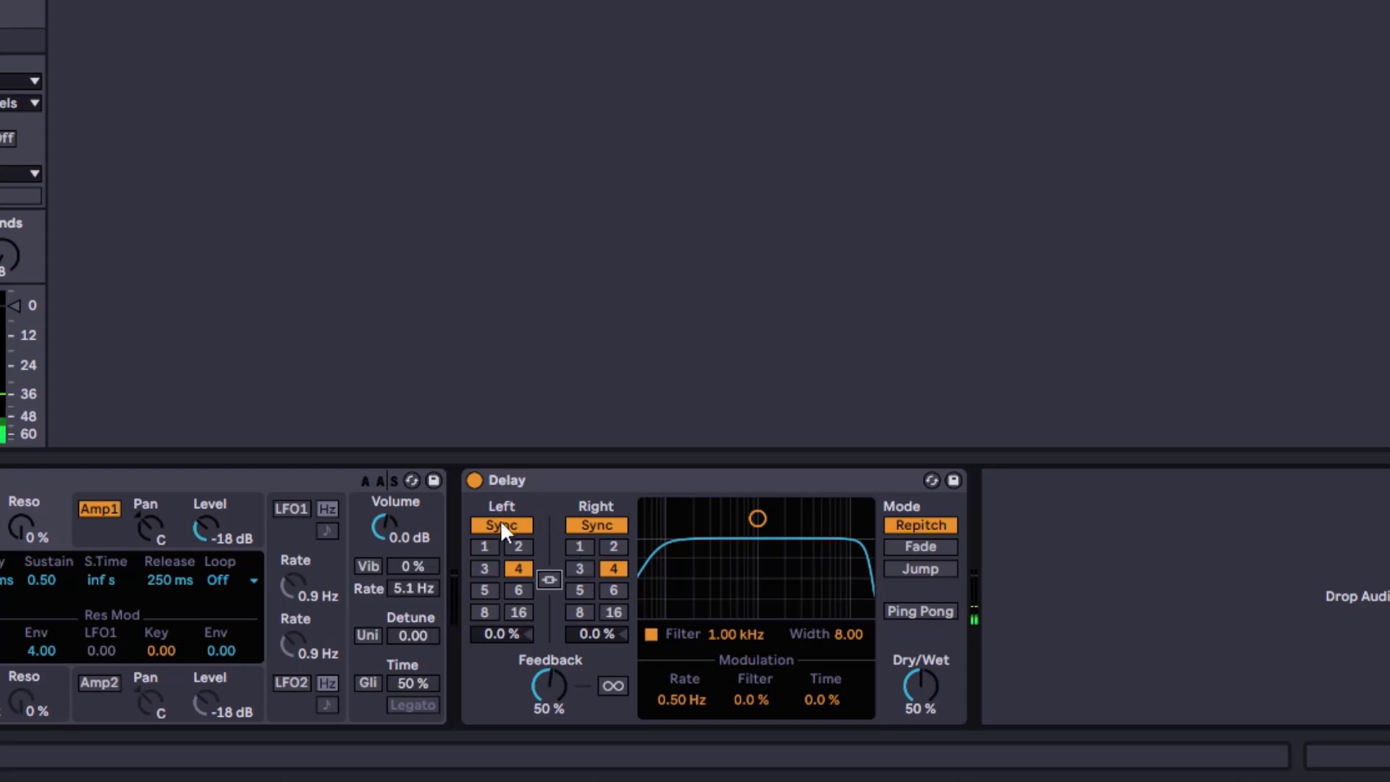
left_click(580, 568)
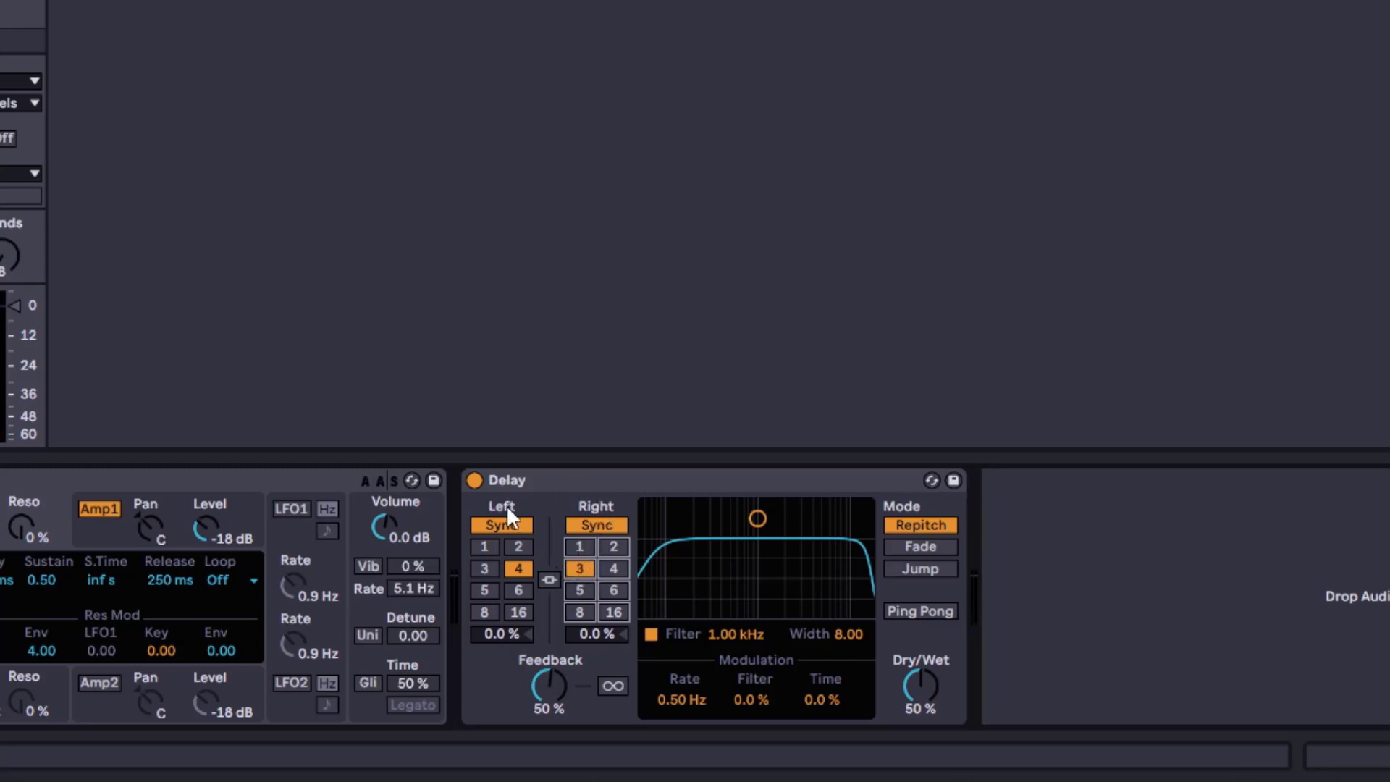
Relink the channels, then unlink them, set the right division to 16 and relink again
left_click(549, 580)
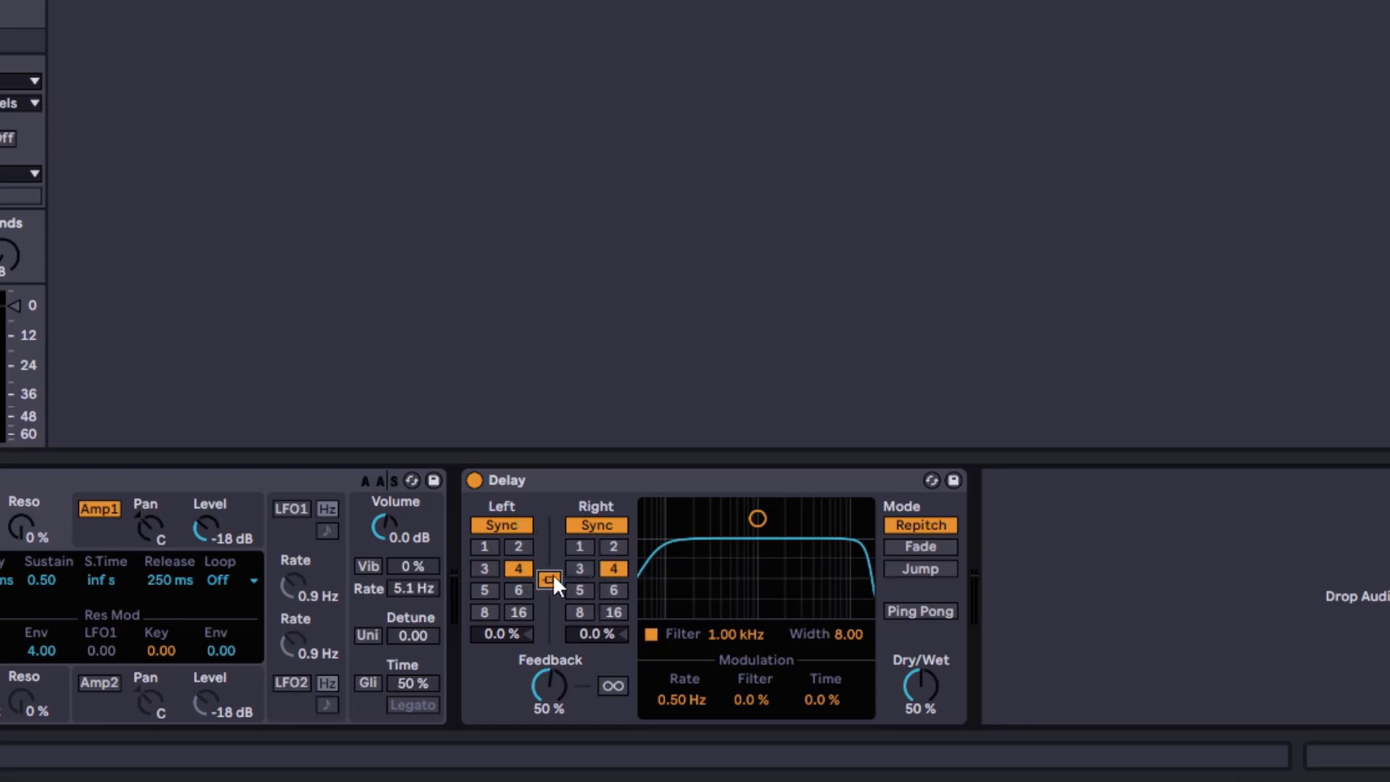
left_click(548, 579)
left_click(617, 613)
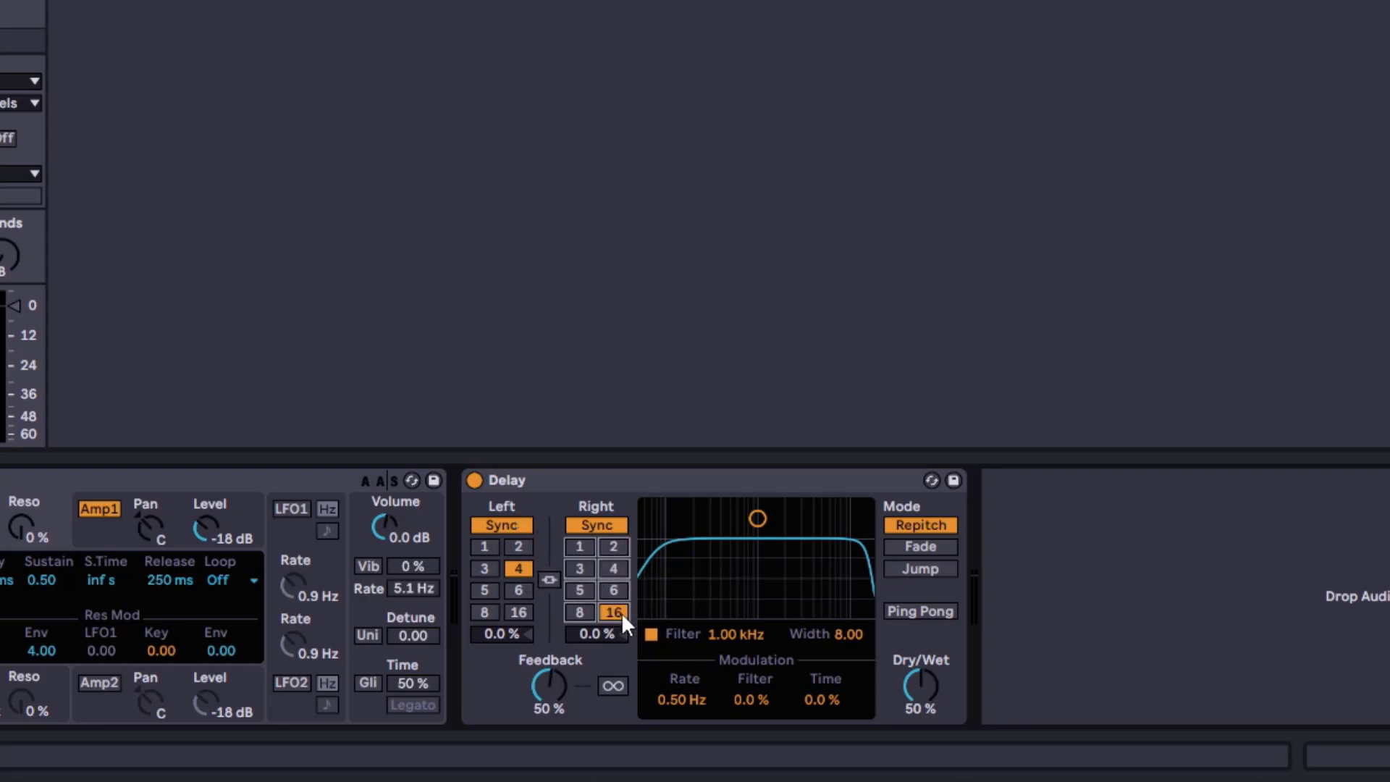
left_click(549, 579)
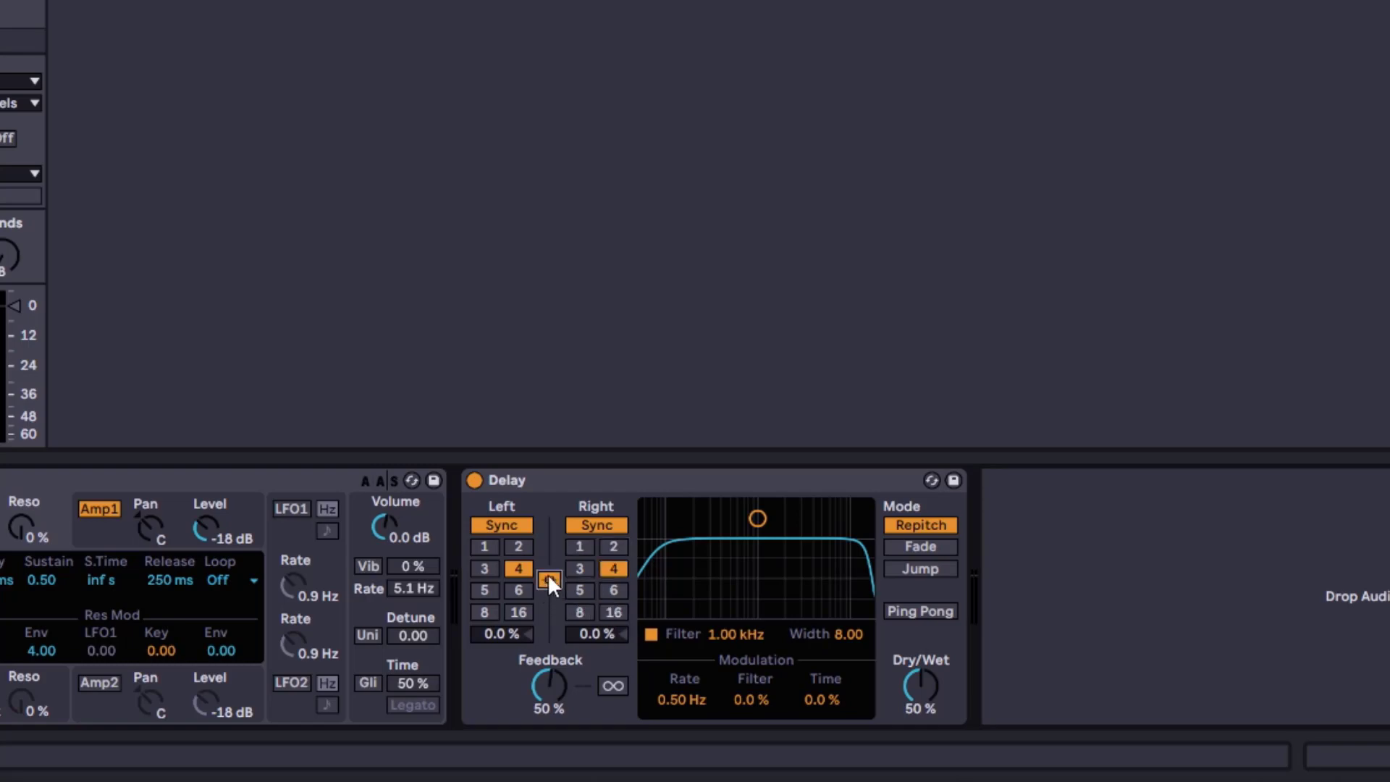
Switch both linked channels to Time mode and set the delay time to about 517 ms
left_click(519, 527)
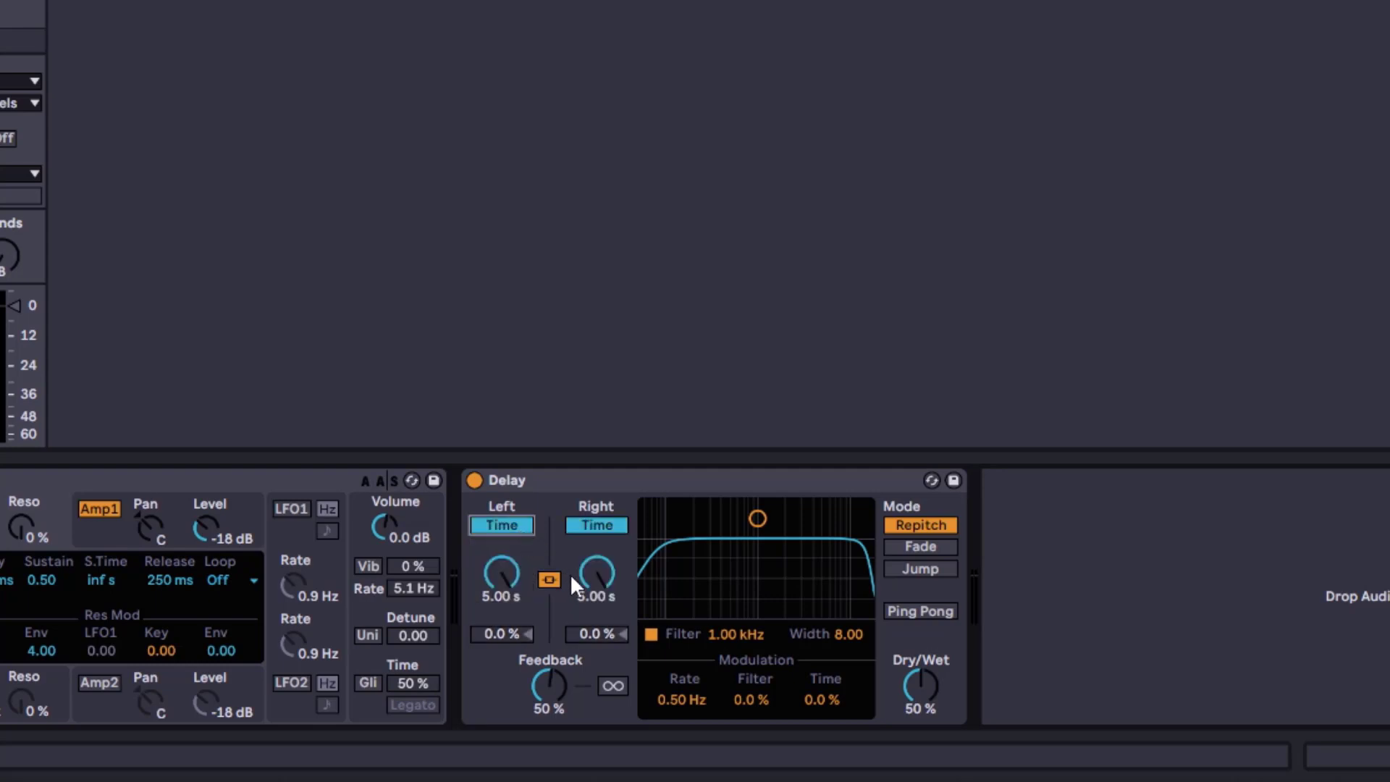
left_click_drag(515, 579, 517, 533)
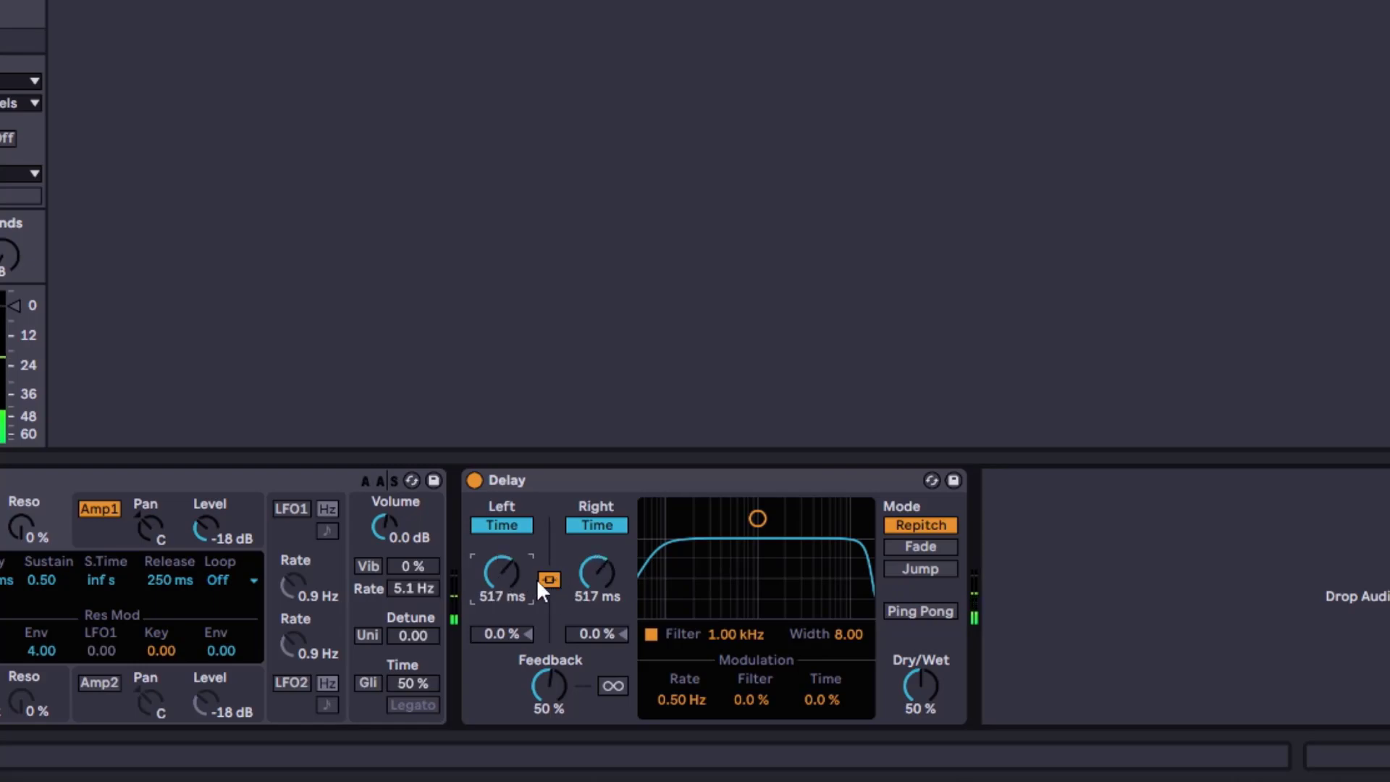
Unlink the channels, switch the right channel to Time mode, and relink them
left_click(549, 580)
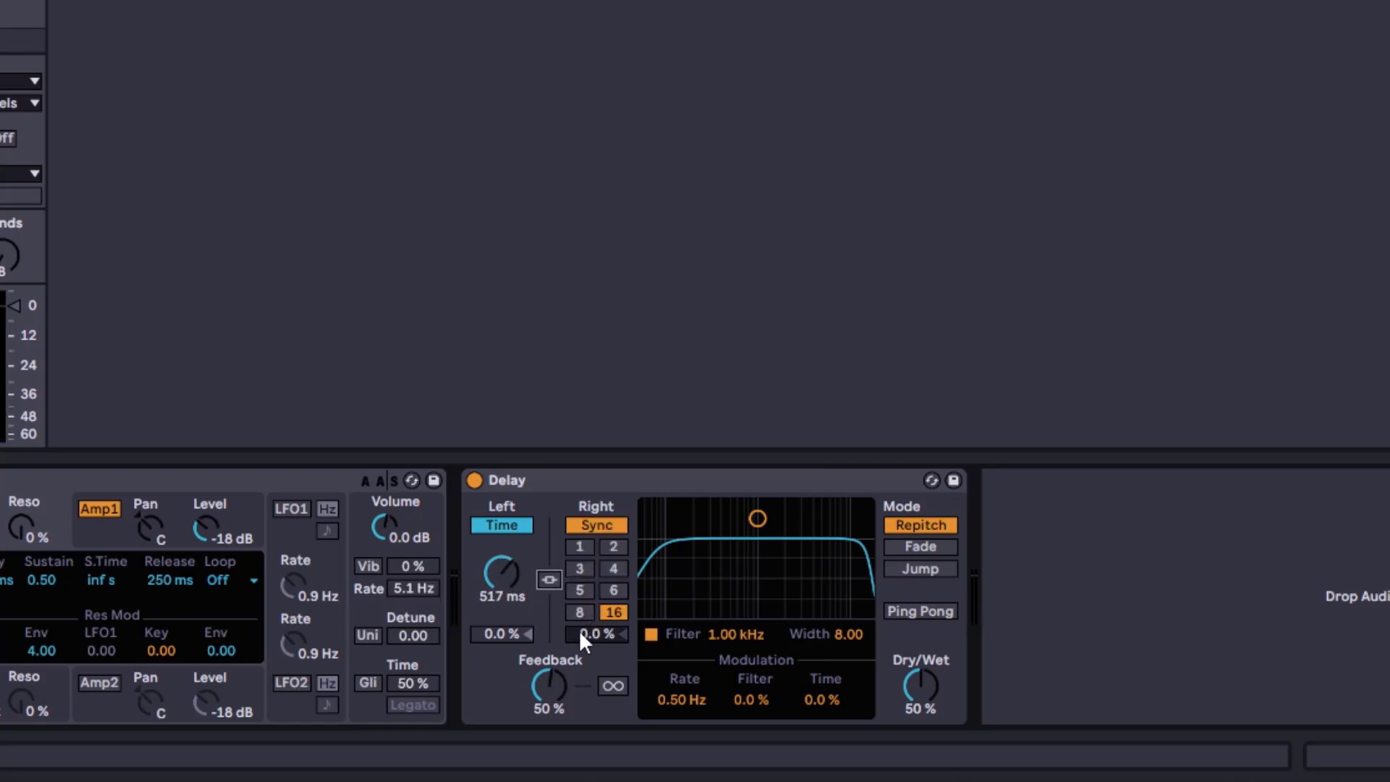
left_click(604, 524)
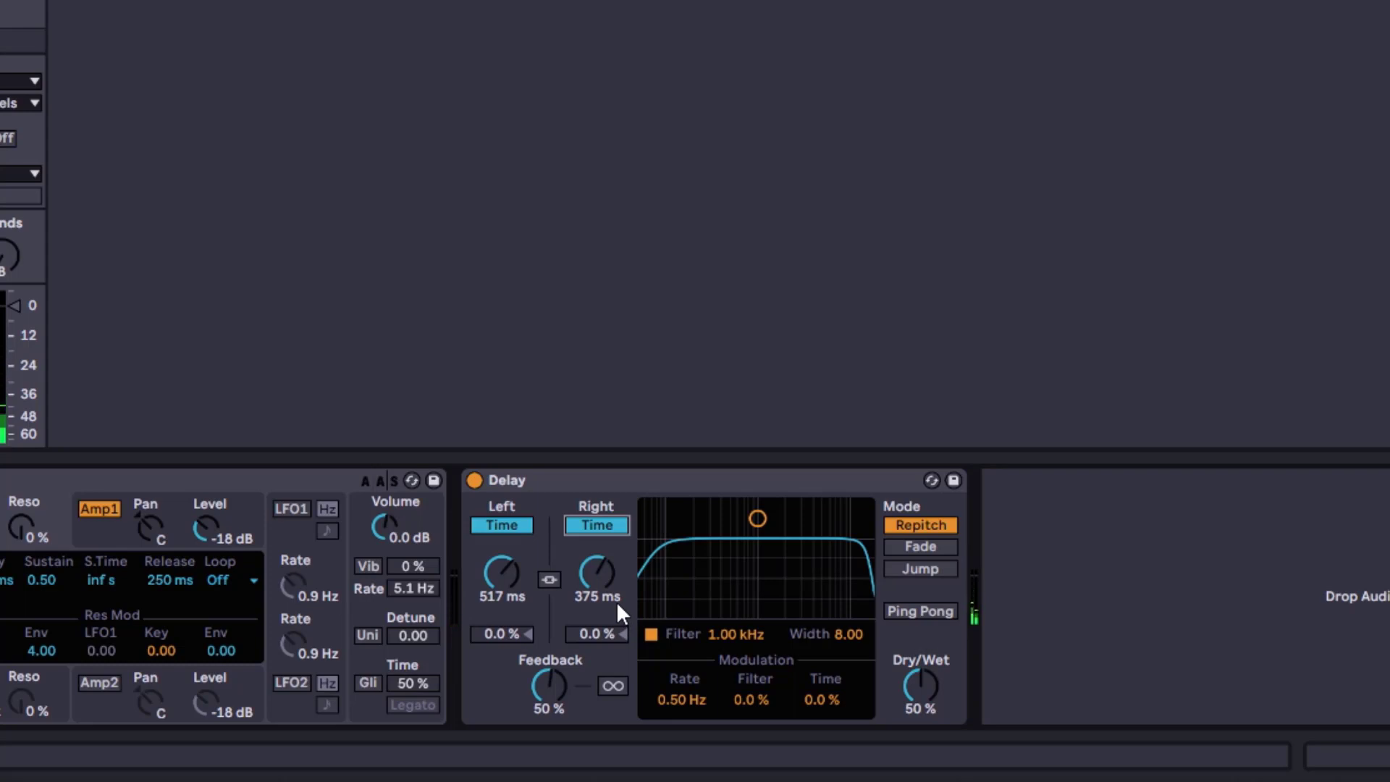
left_click(549, 580)
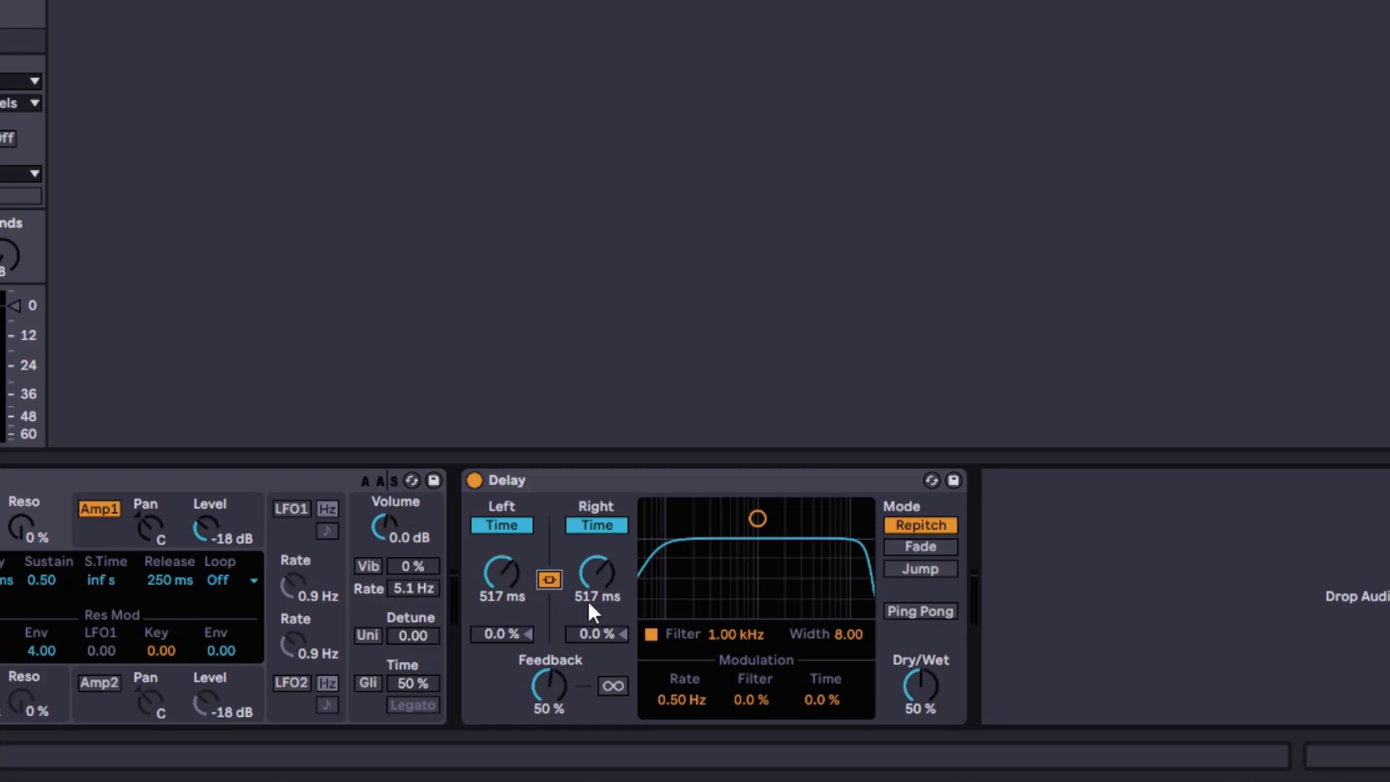
Return both channels to Sync and set the right channel's offset to 33 %
left_click(596, 527)
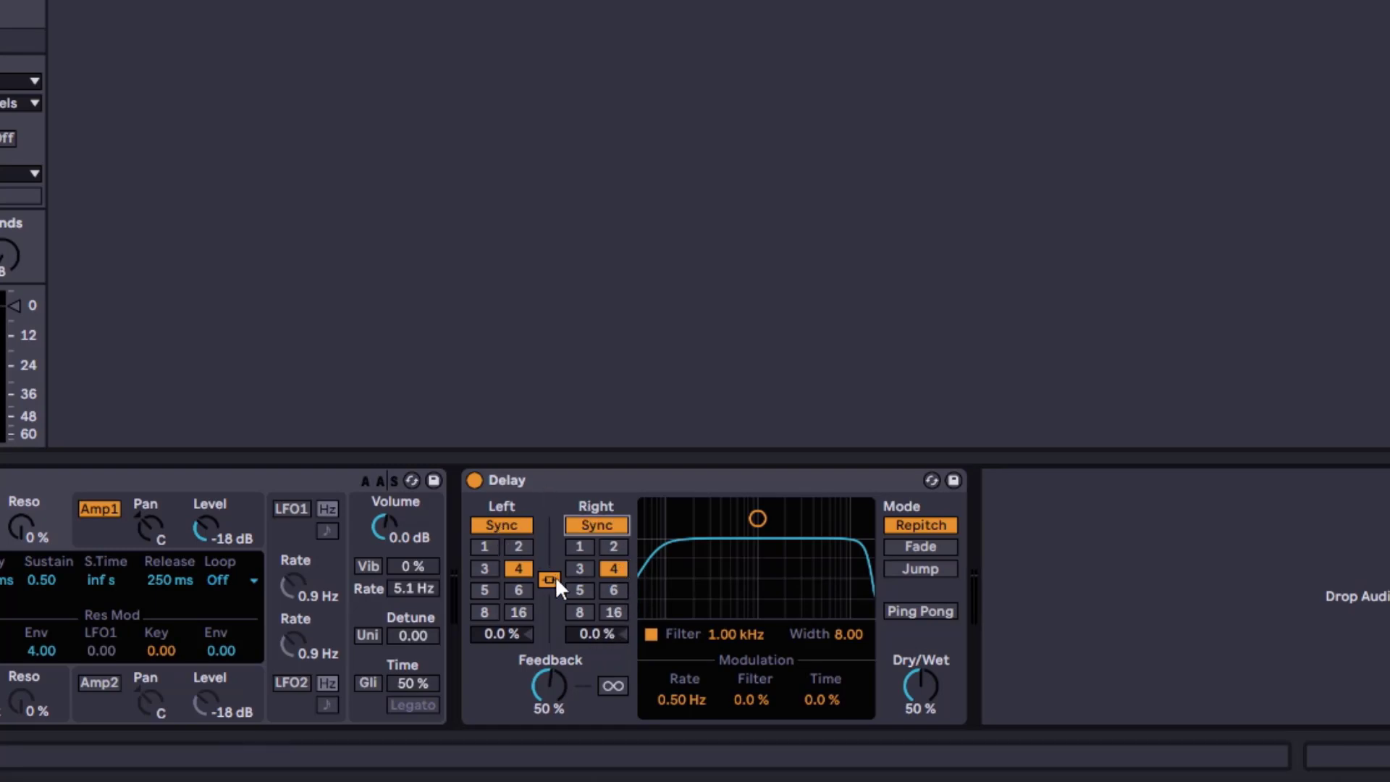
mouse_move(598, 636)
left_mouse_down()
mouse_move(598, 618)
mouse_move(603, 632)
left_mouse_up()
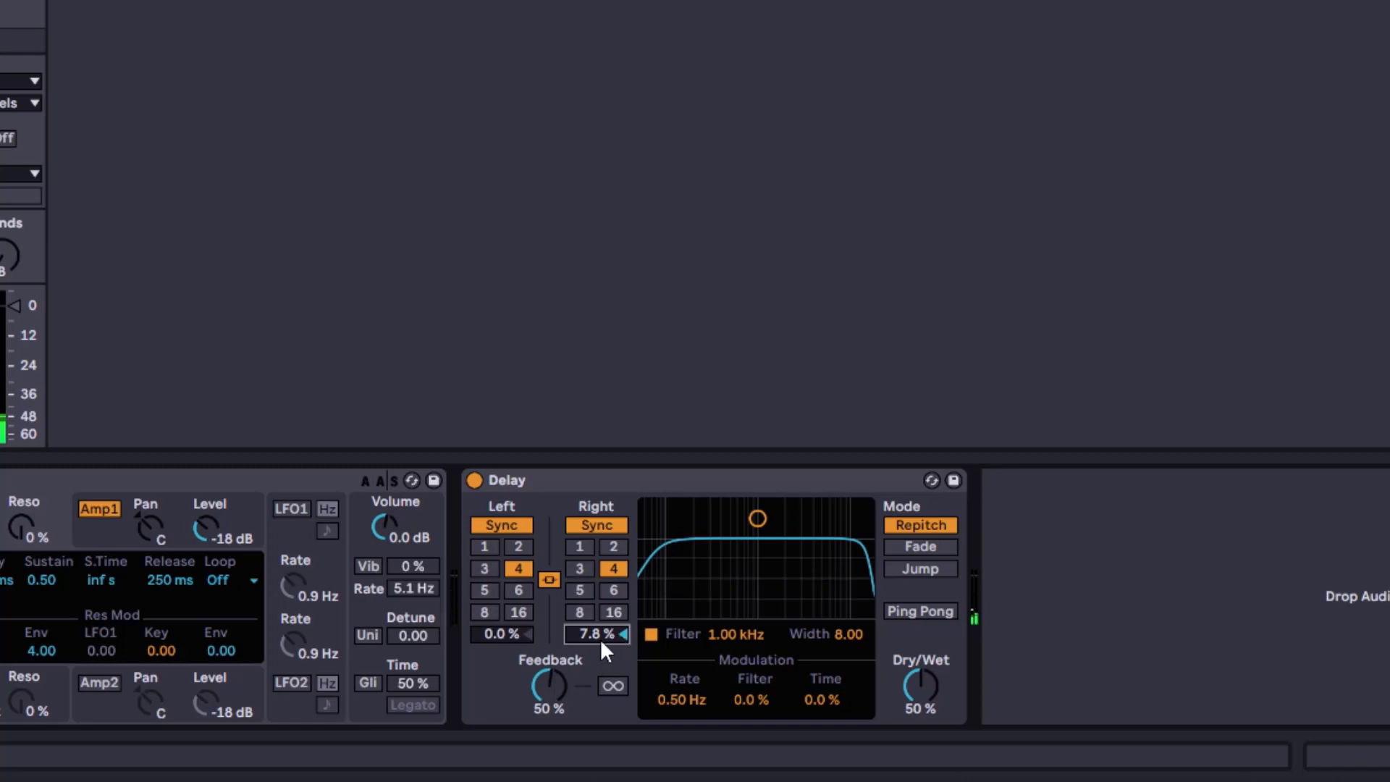
left_click_drag(595, 641, 595, 679)
left_click_drag(601, 633, 601, 608)
Switch to Time mode, unlink the channels and set the right delay time to about 621 ms
left_click(525, 526)
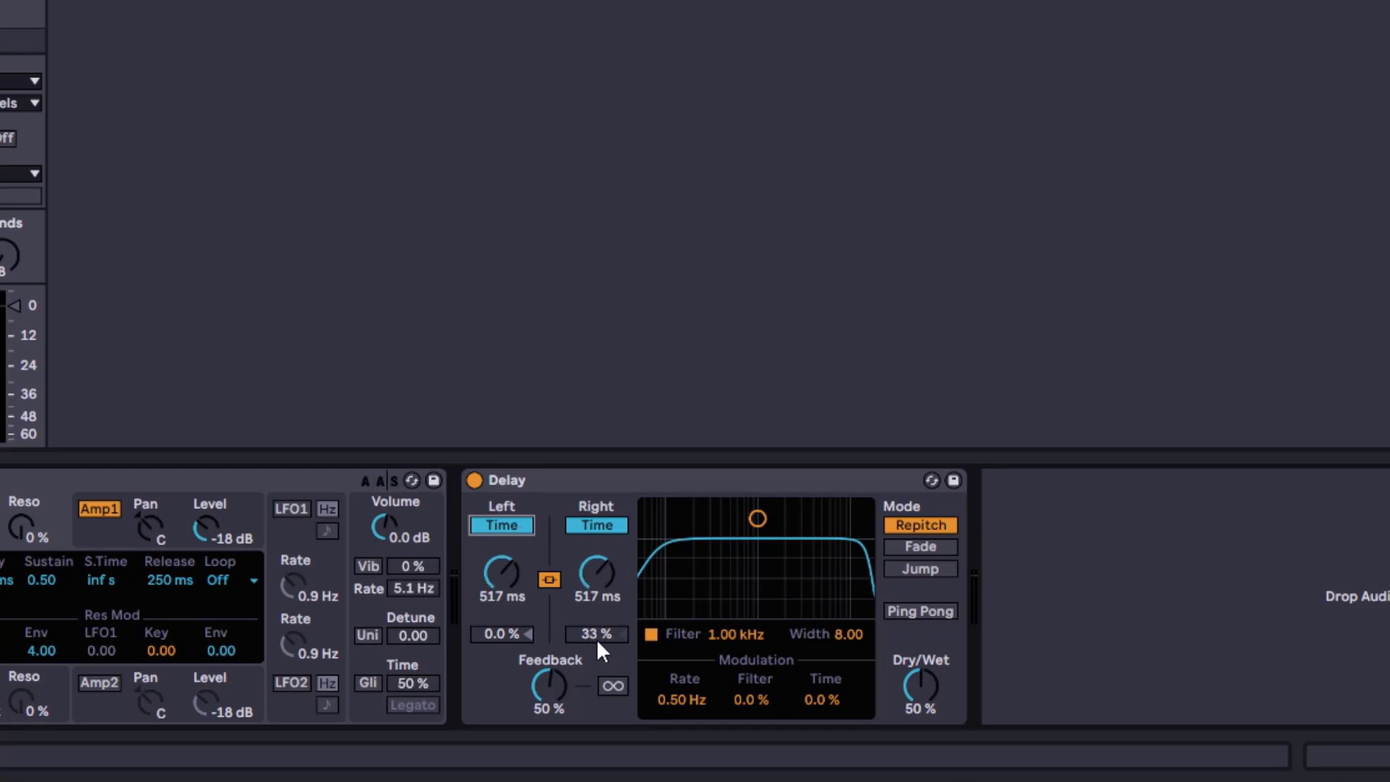
left_click(548, 579)
mouse_move(619, 576)
left_mouse_down()
mouse_move(619, 533)
mouse_move(608, 584)
left_mouse_up()
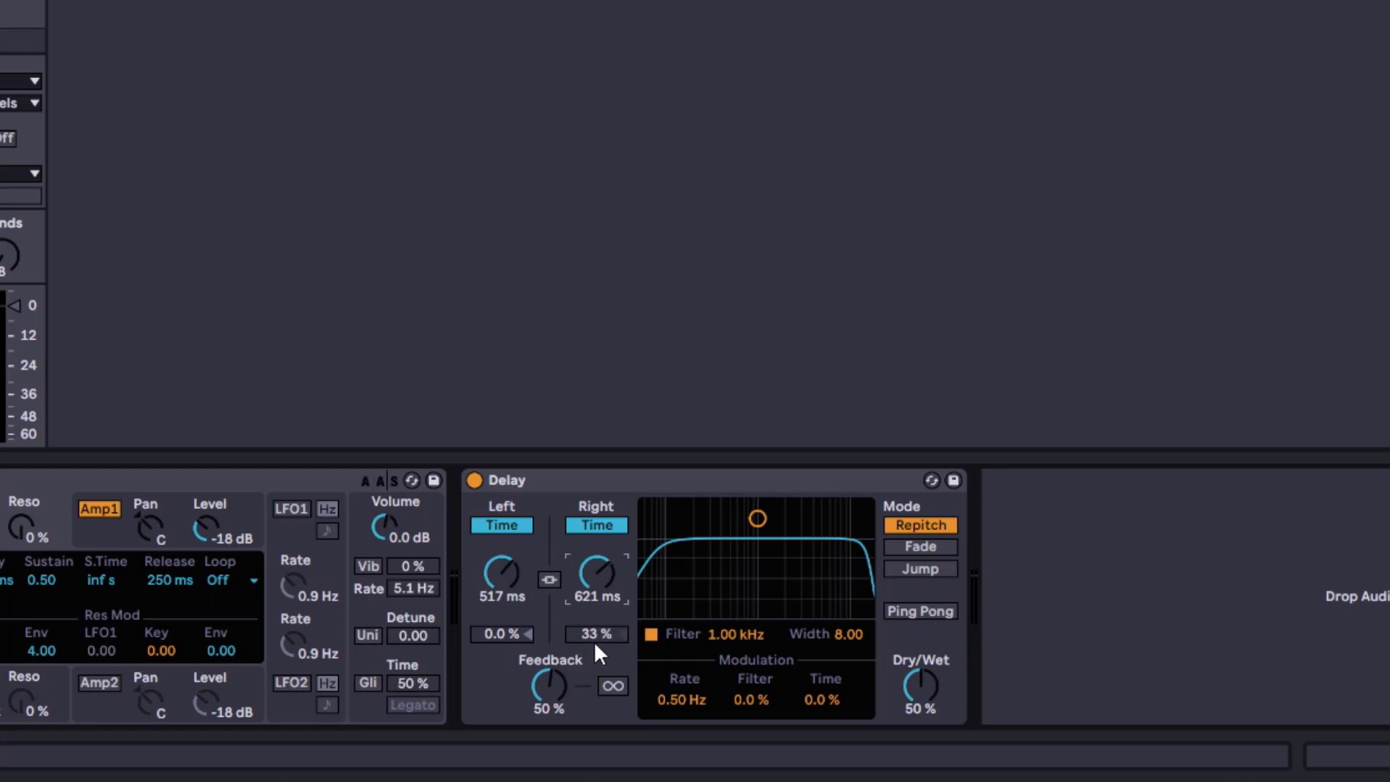
Set the right channel's offset to 11 % and toggle the right channel between Sync and Time
left_click(597, 525)
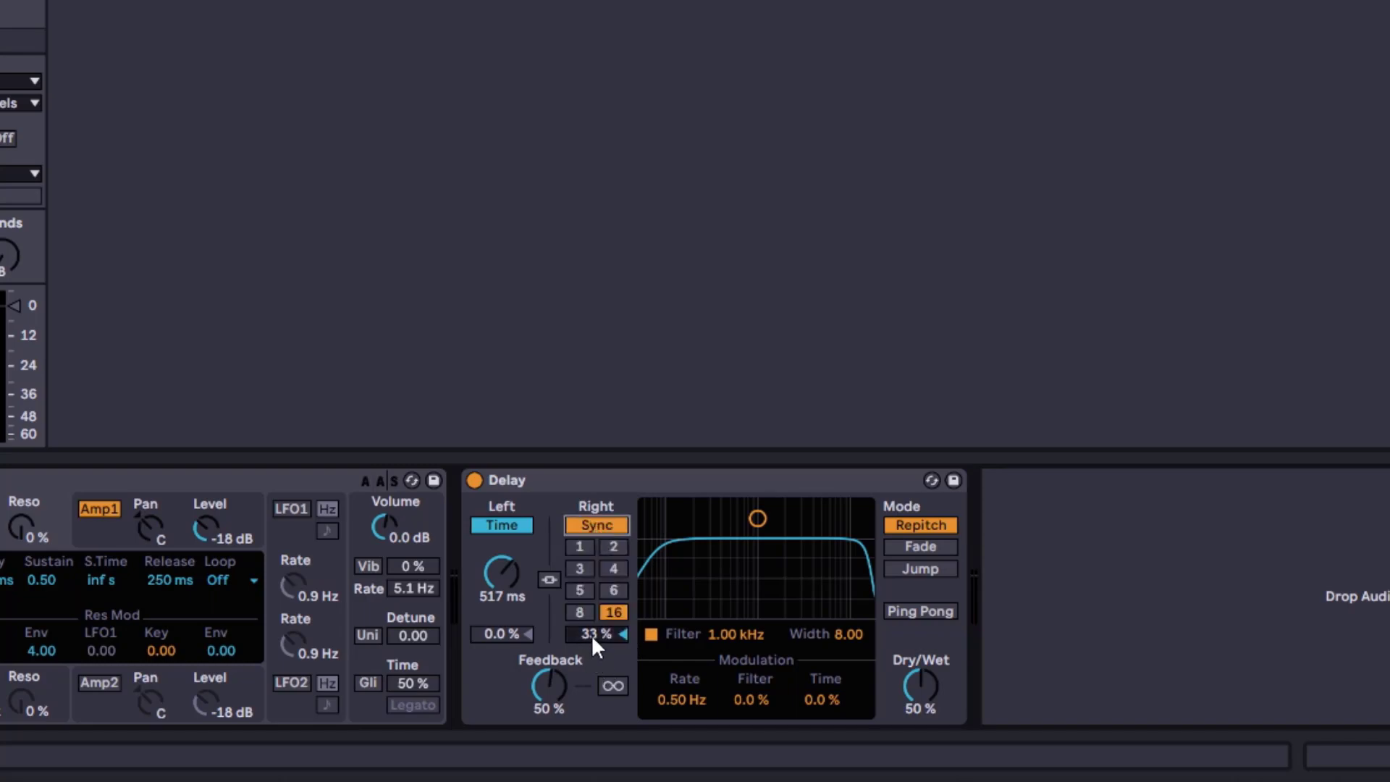
left_click_drag(592, 636, 592, 652)
left_click(610, 524)
left_click(611, 524)
left_click(610, 524)
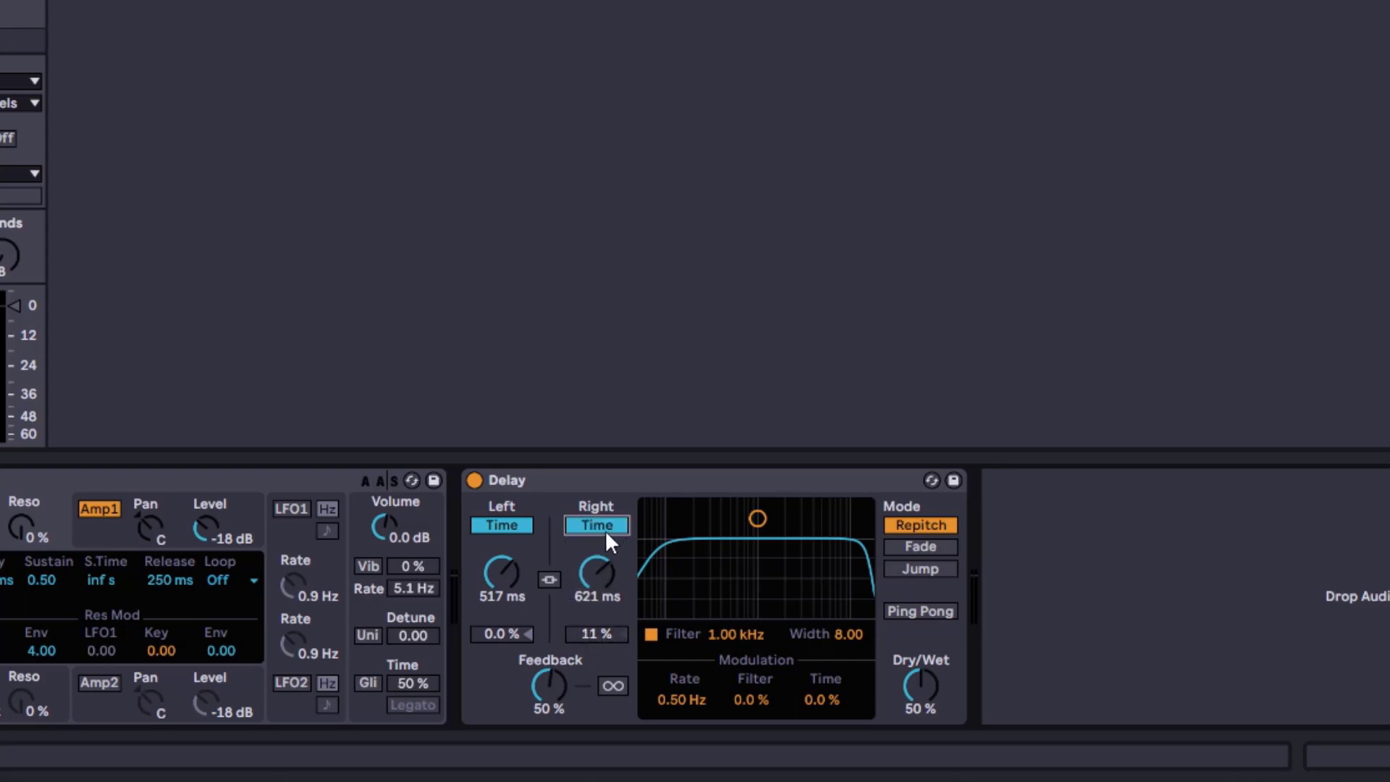
Set the right channel to Sync with division 4 and adjust its offset
left_click(606, 527)
left_click(615, 572)
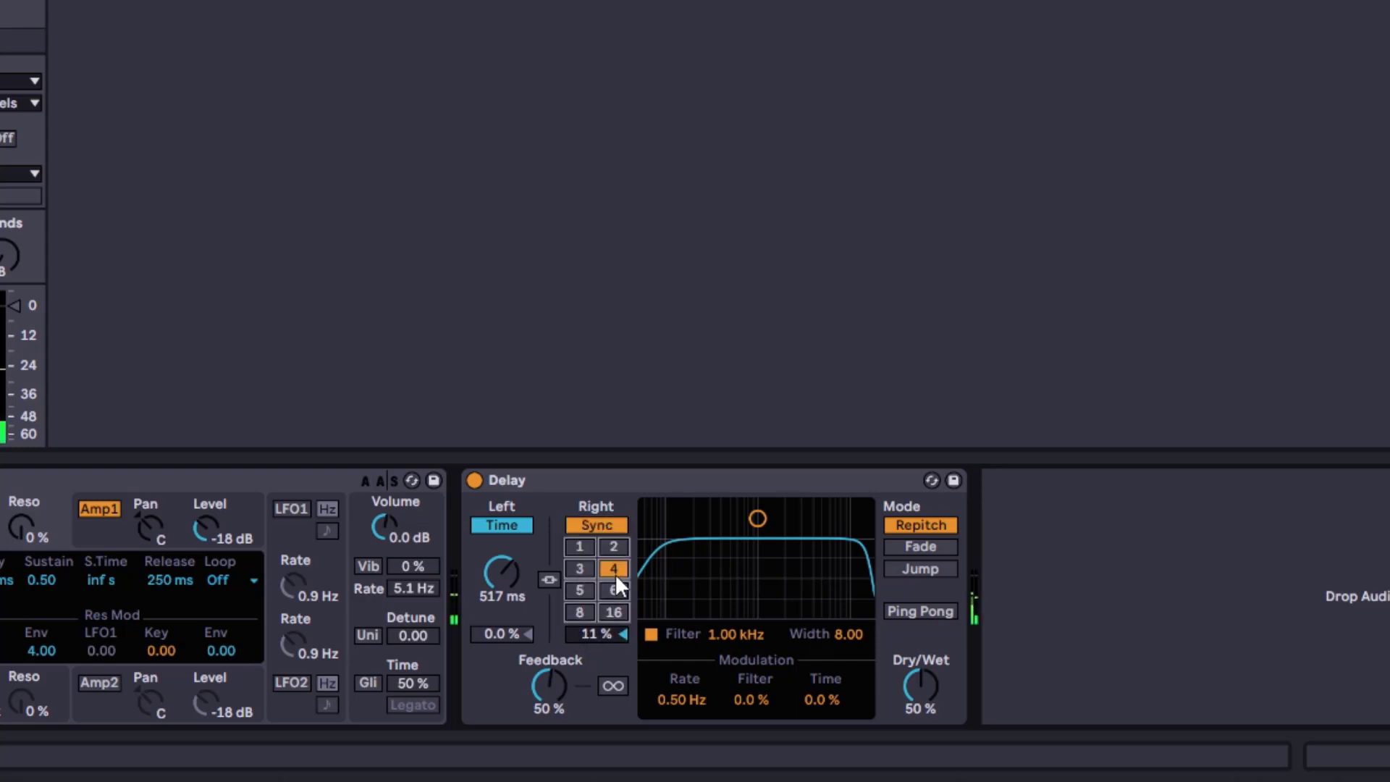
left_click_drag(615, 639, 590, 635)
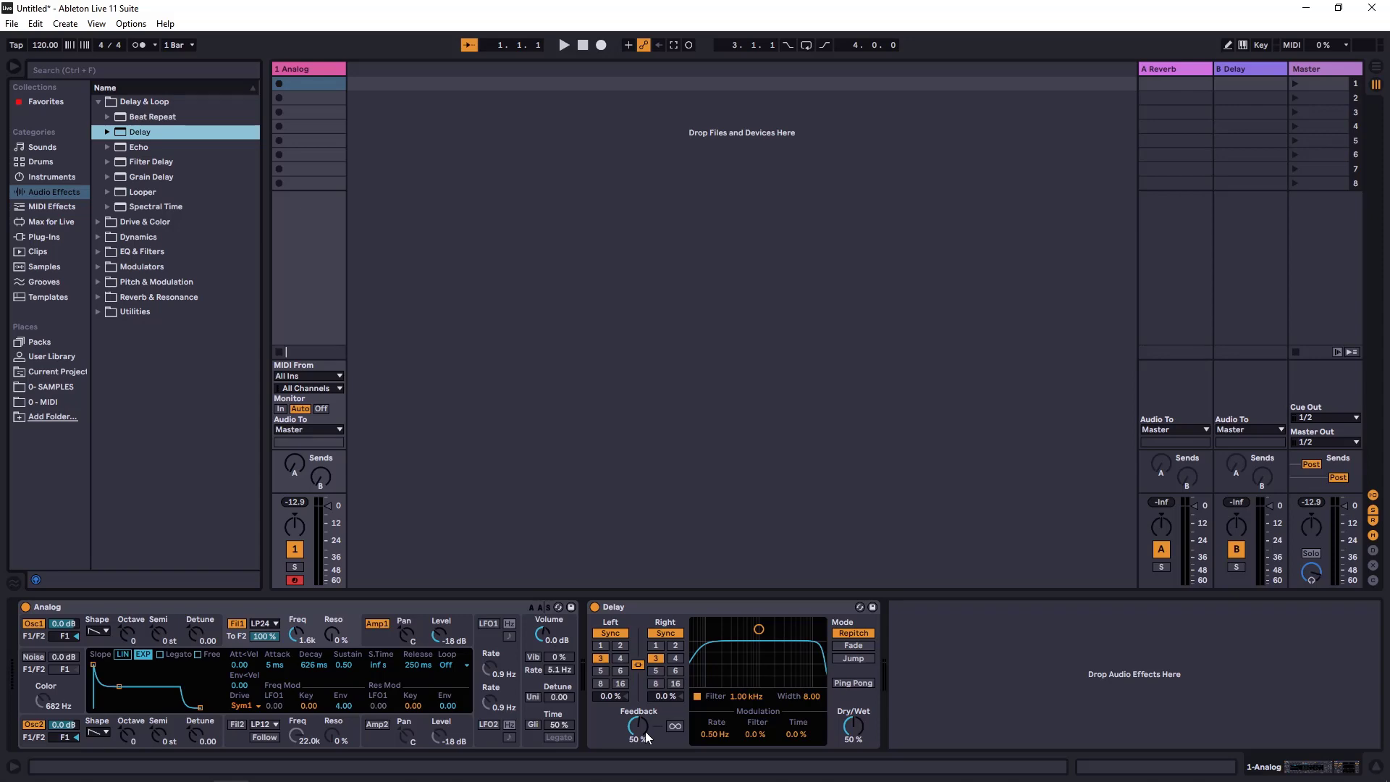
Turn the Delay's Feedback down to 0.0 %
left_click_drag(645, 731, 639, 723)
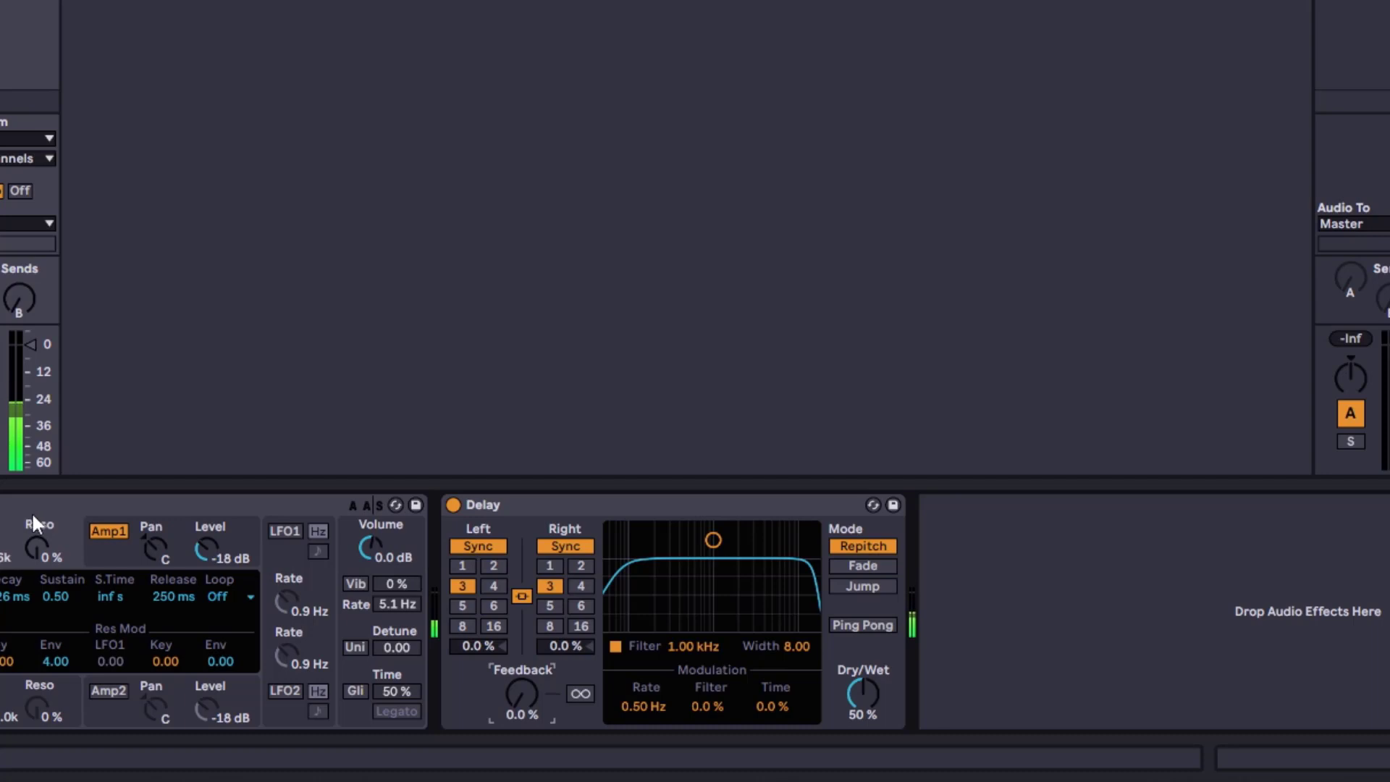
Sweep the Delay's Feedback up and down, settling at 69 %
mouse_move(528, 695)
left_mouse_down()
mouse_move(528, 655)
mouse_move(532, 692)
left_mouse_up()
mouse_move(529, 697)
left_mouse_down()
mouse_move(529, 675)
mouse_move(530, 695)
left_mouse_up()
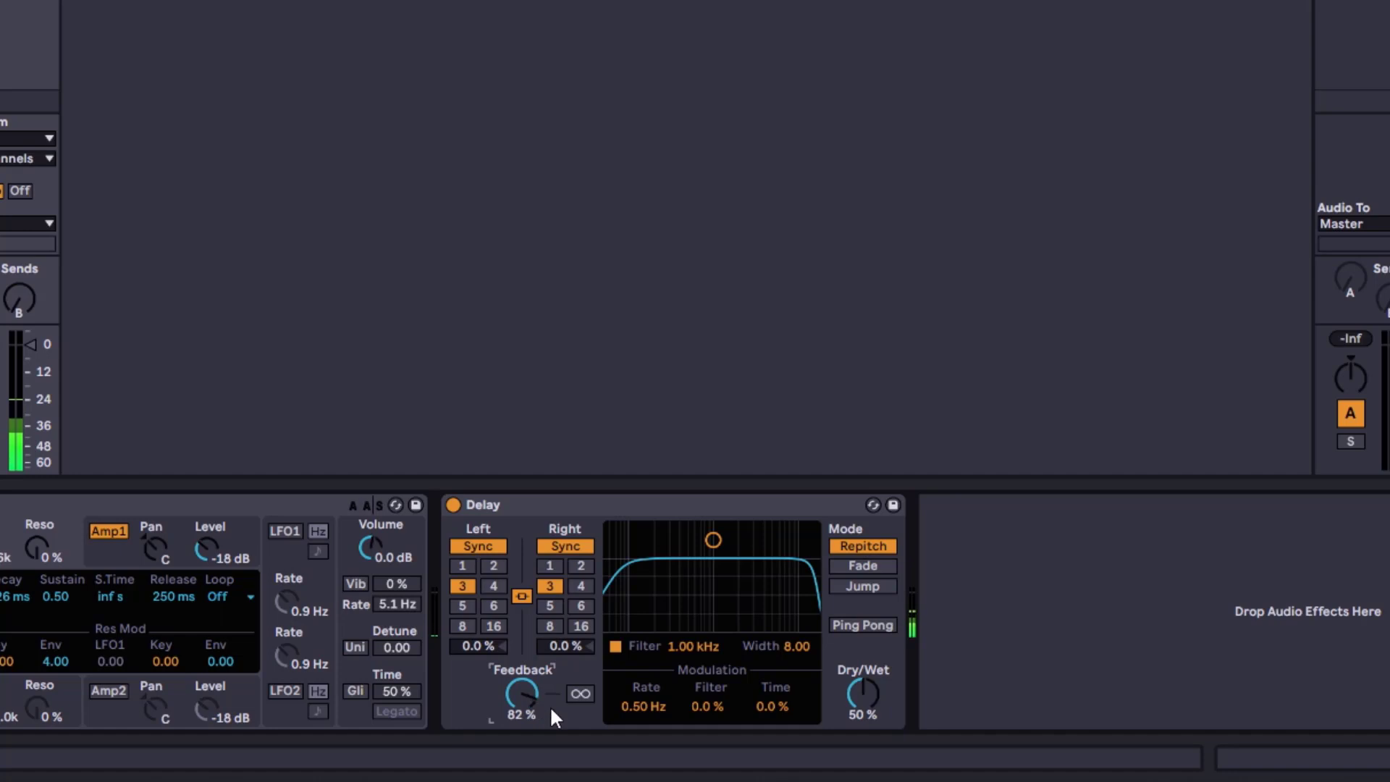
left_click_drag(526, 697, 527, 697)
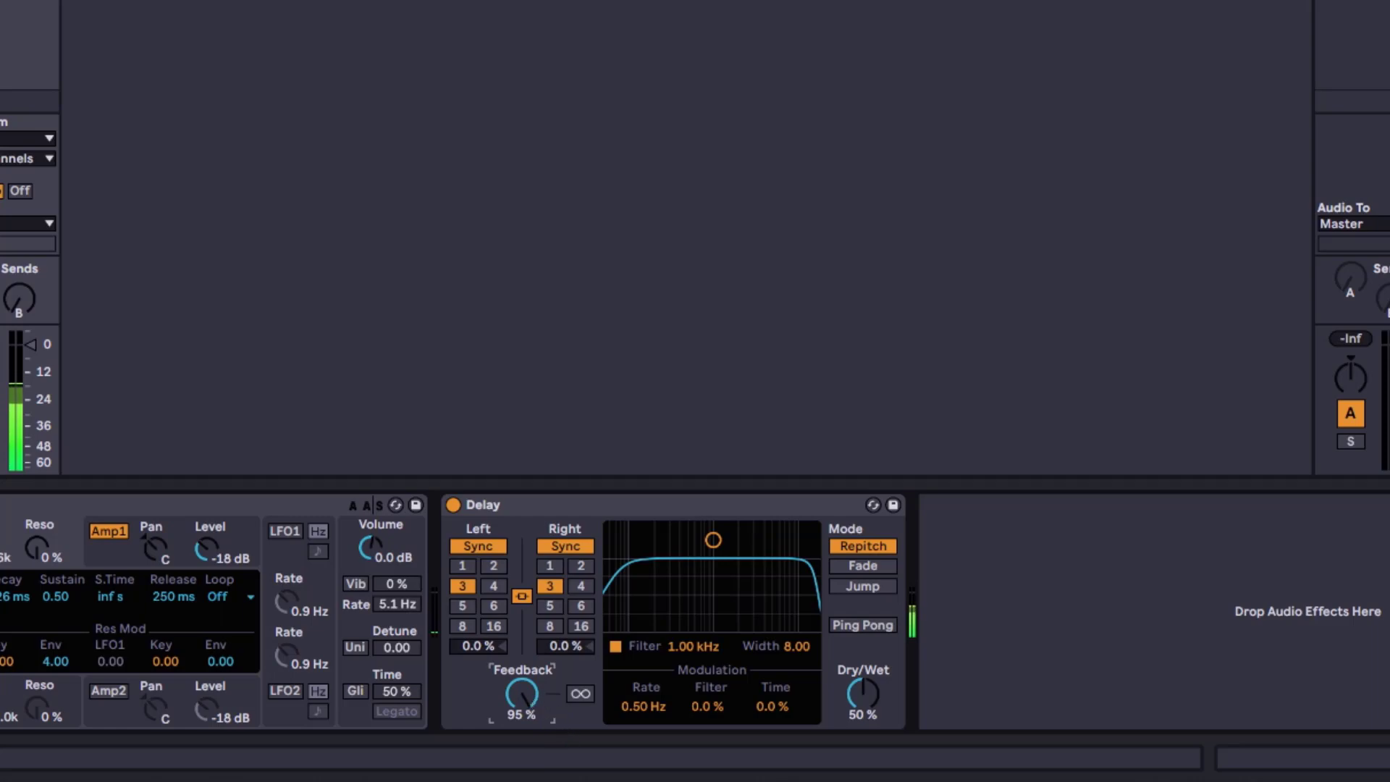
left_click_drag(522, 694, 523, 753)
left_click_drag(521, 692, 521, 760)
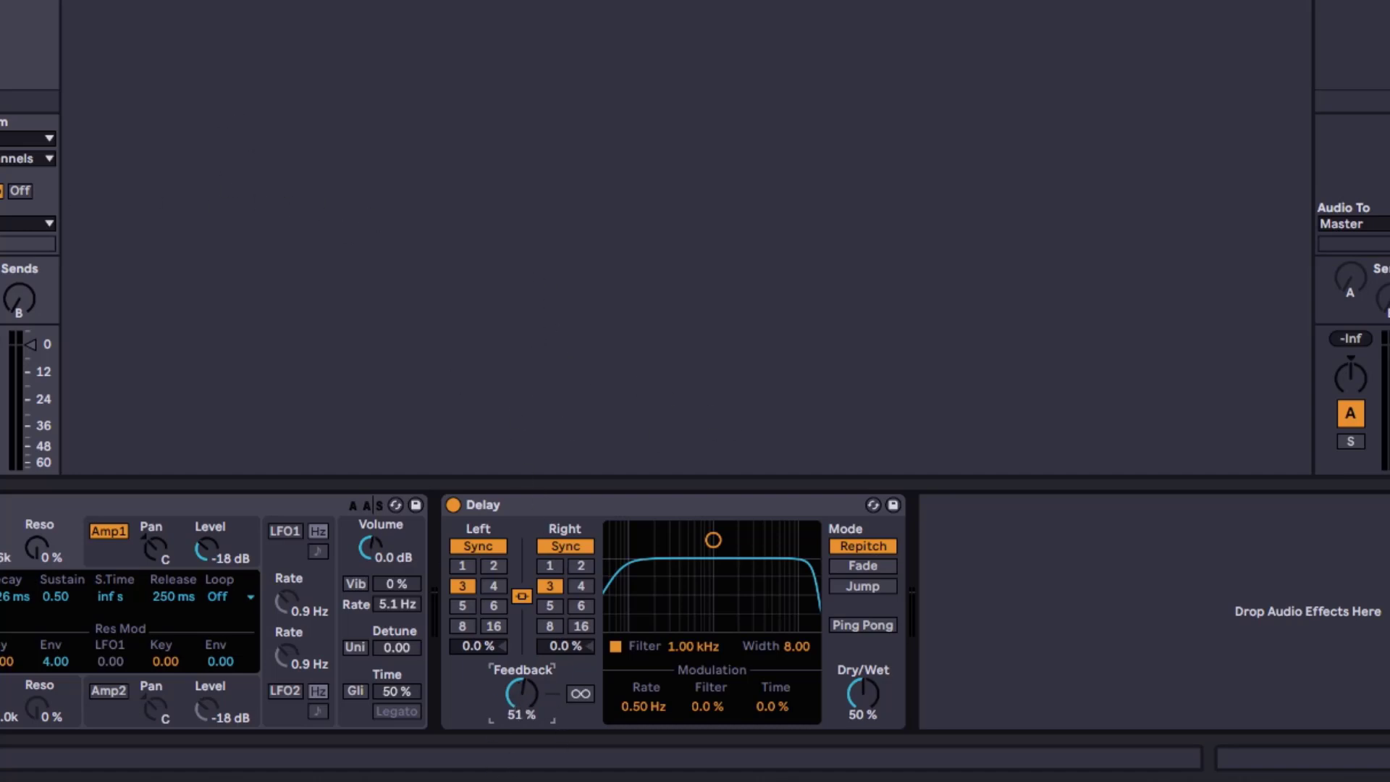
left_click_drag(521, 694, 521, 695)
left_click_drag(537, 694, 536, 691)
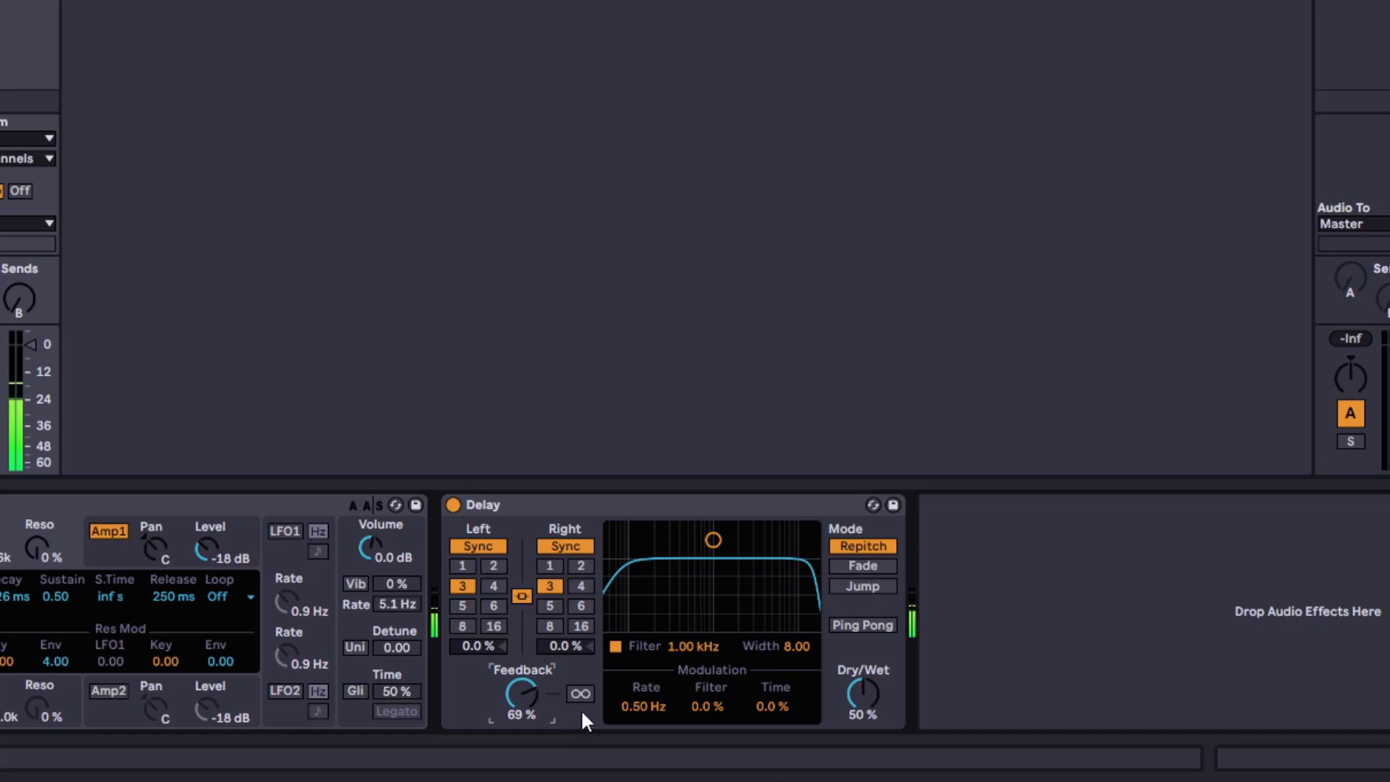
Set the delay division to 4 and the right channel's offset to 14 %
left_click(582, 584)
left_click_drag(567, 651, 570, 649)
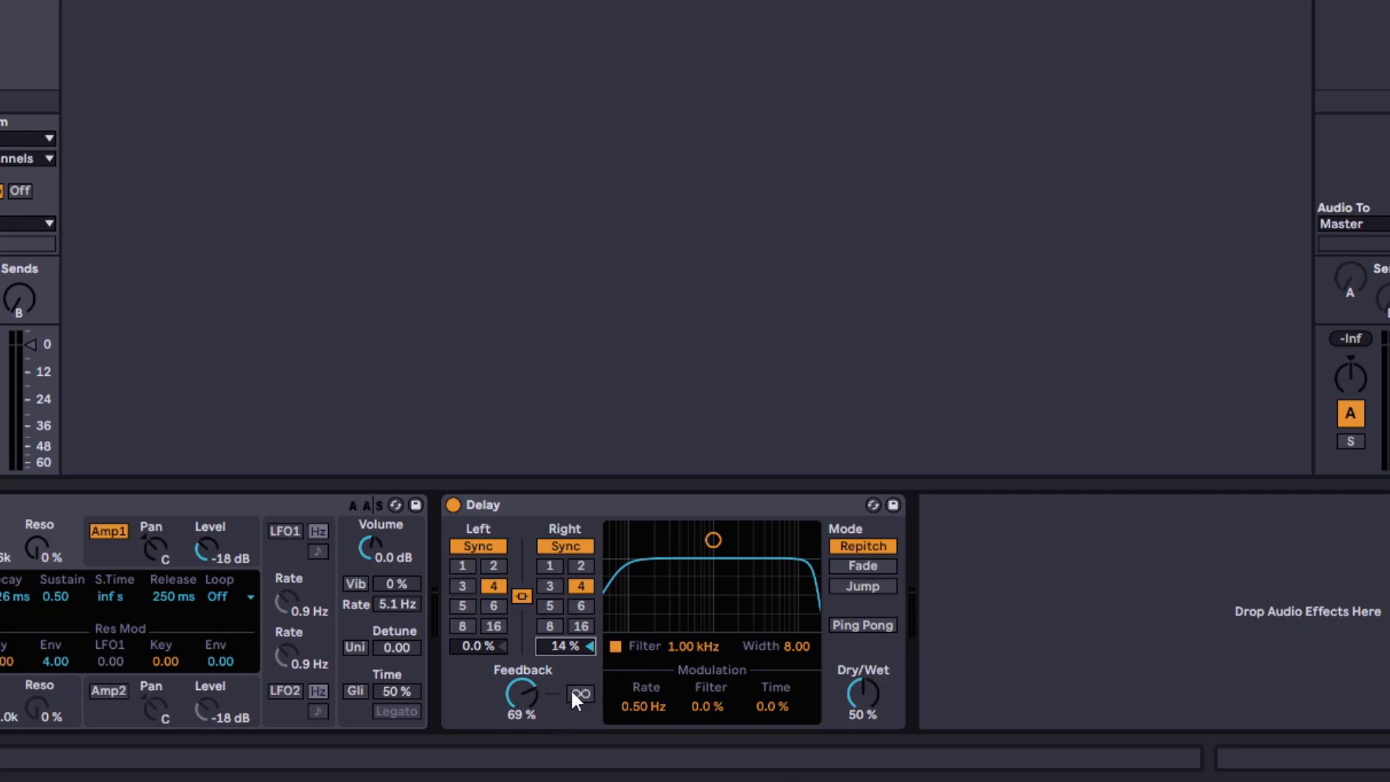
Engage Freeze, release it, set Feedback to 55 % and engage Freeze again
left_click(580, 694)
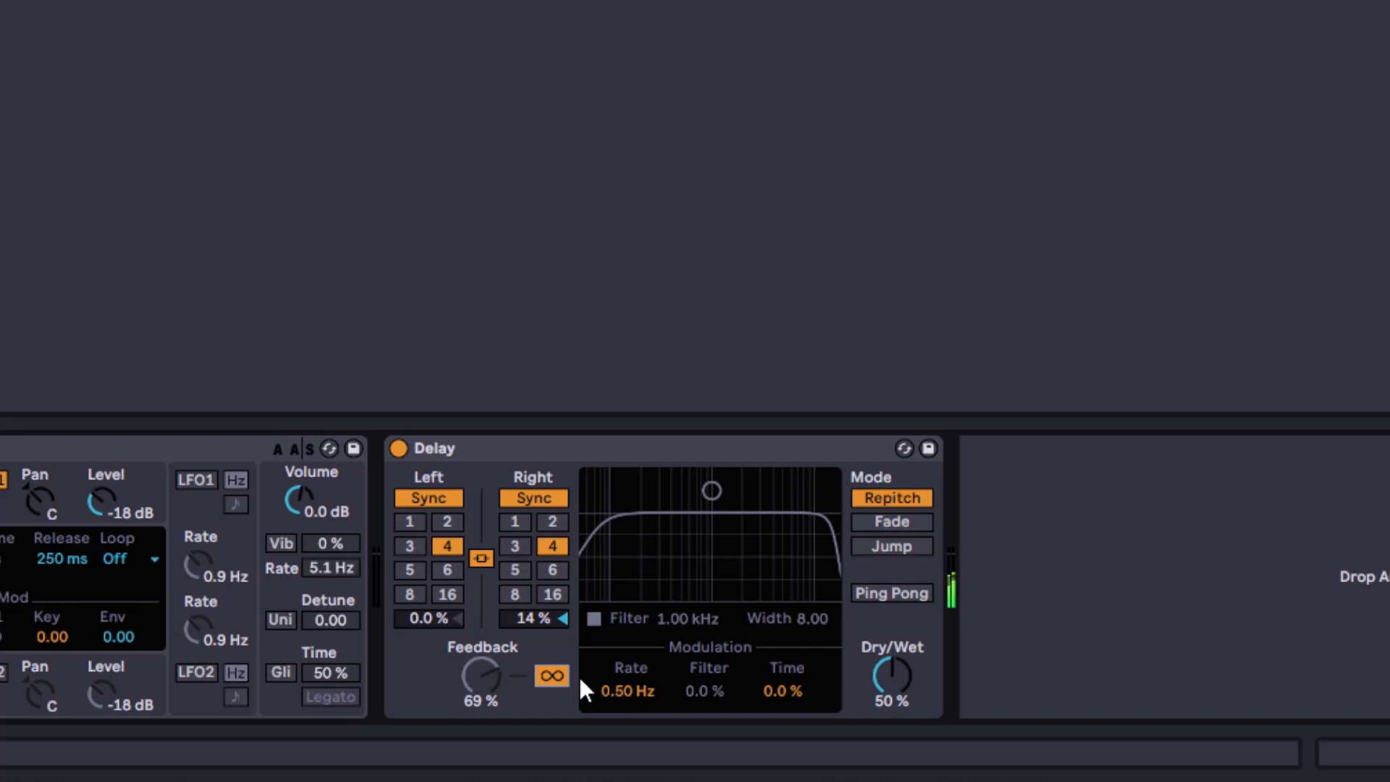
left_click(552, 676)
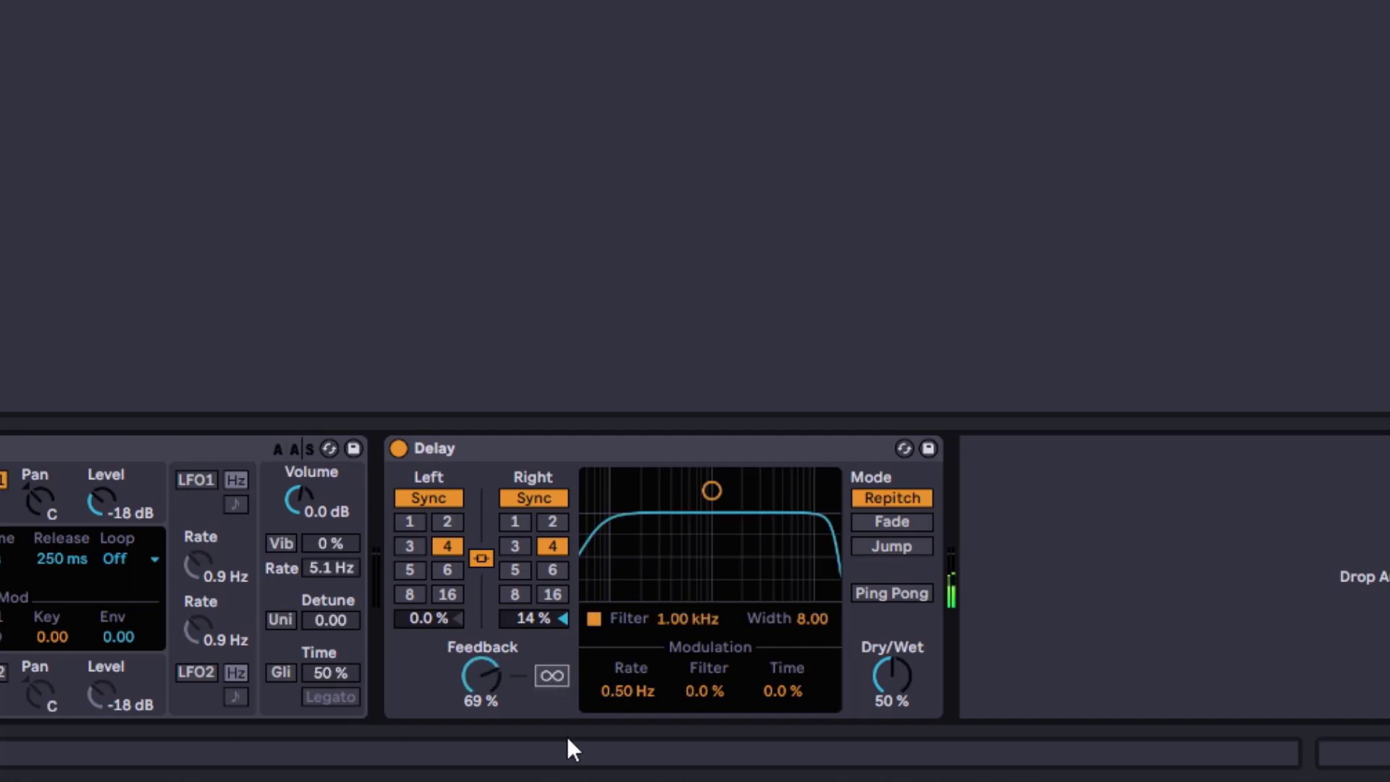
left_click_drag(490, 678, 490, 699)
left_click(552, 675)
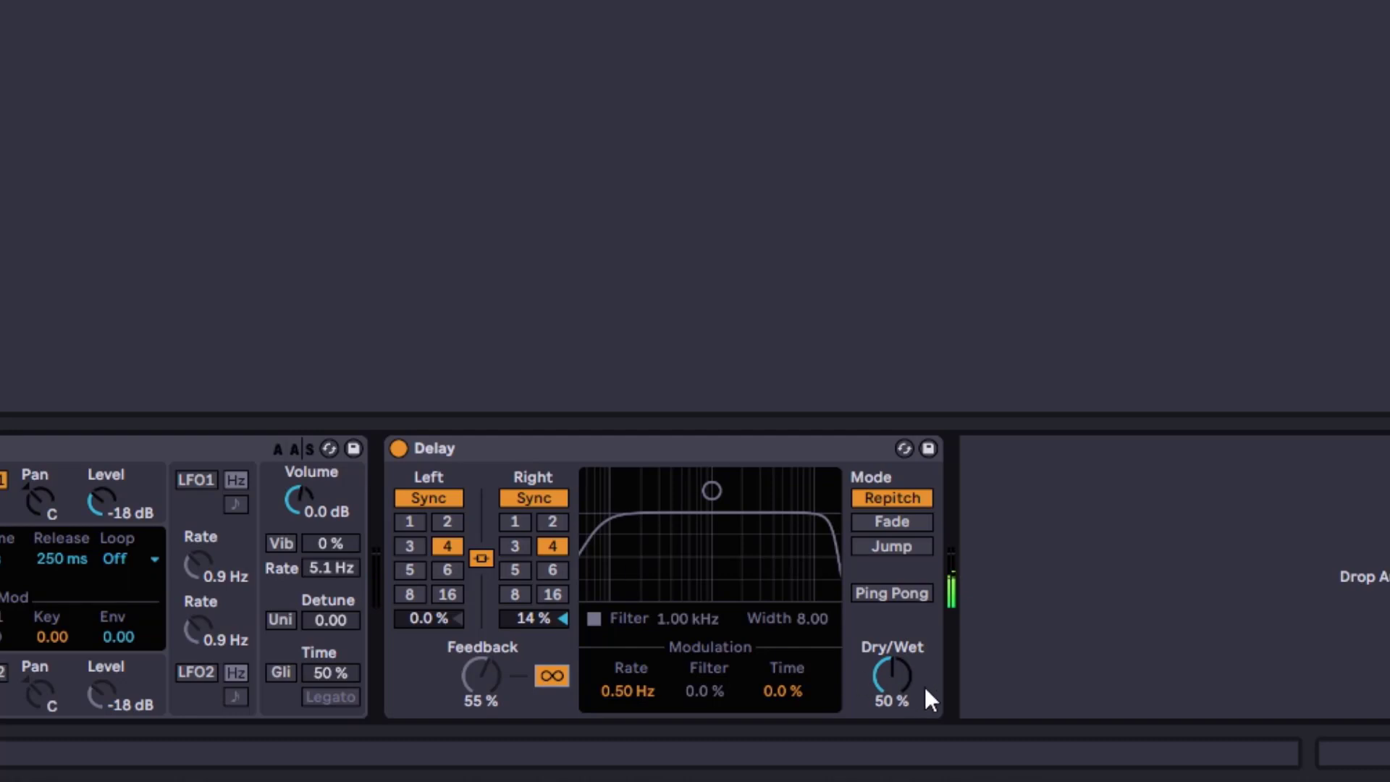
Lower Dry/Wet to 33 % and switch Freeze off
left_click_drag(929, 699, 929, 727)
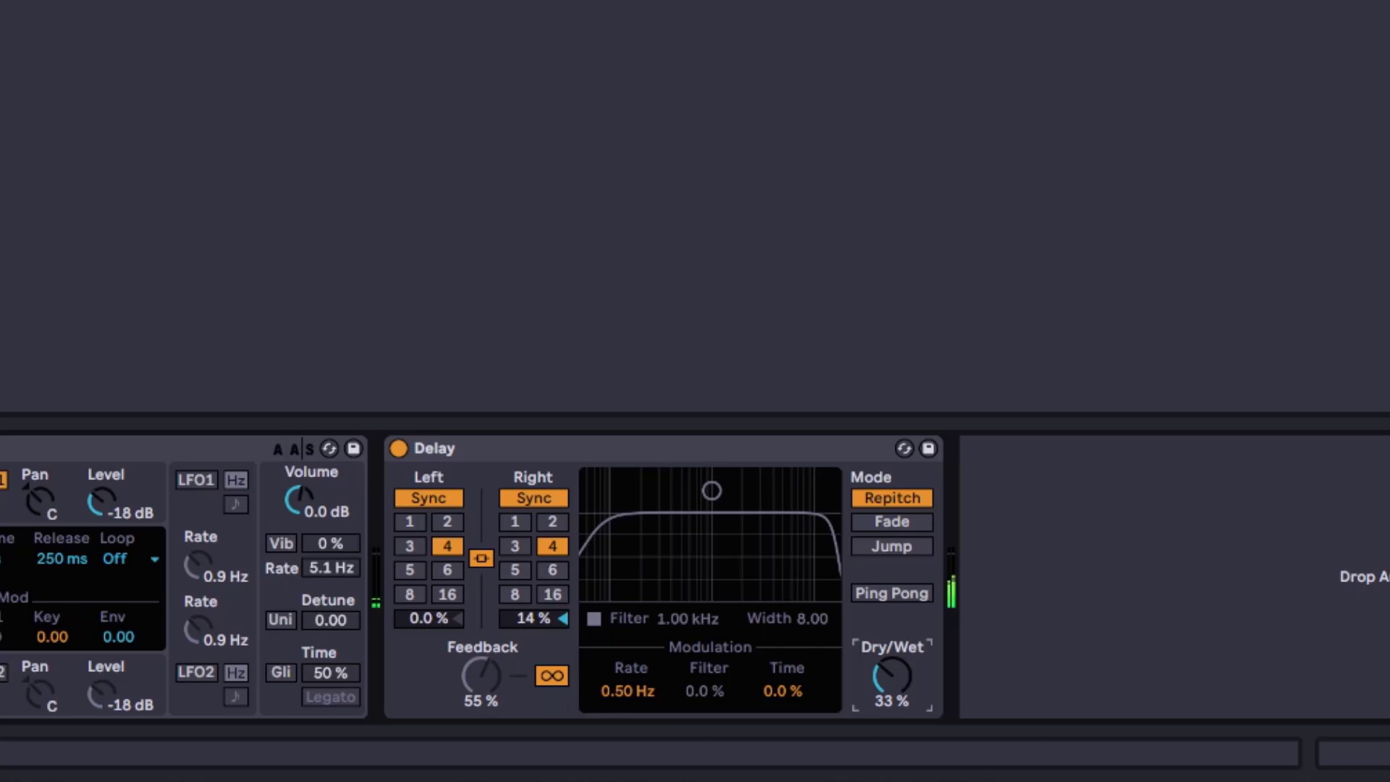
left_click(548, 672)
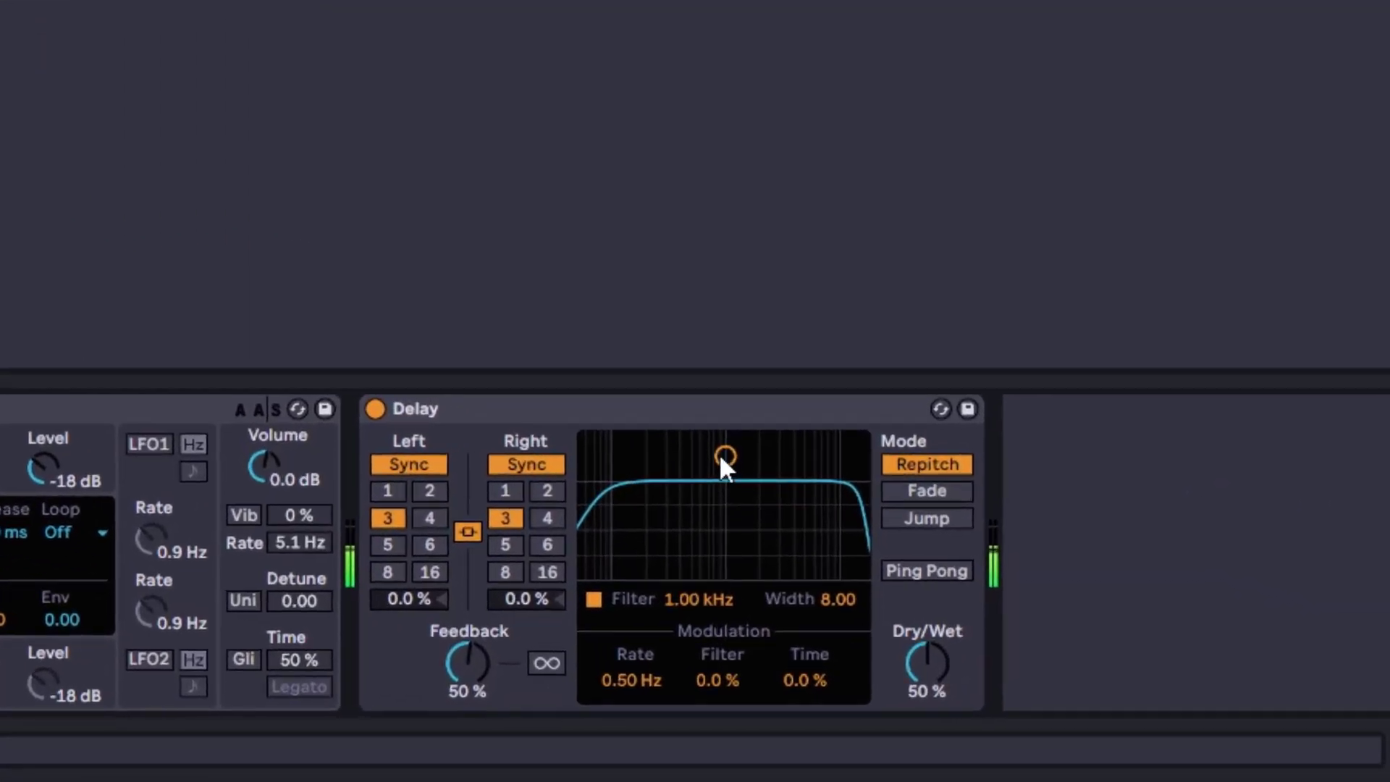
Shape the delay filter band to about 601 Hz with width 3.52 and raise Feedback to 68 %
left_click_drag(725, 464, 733, 537)
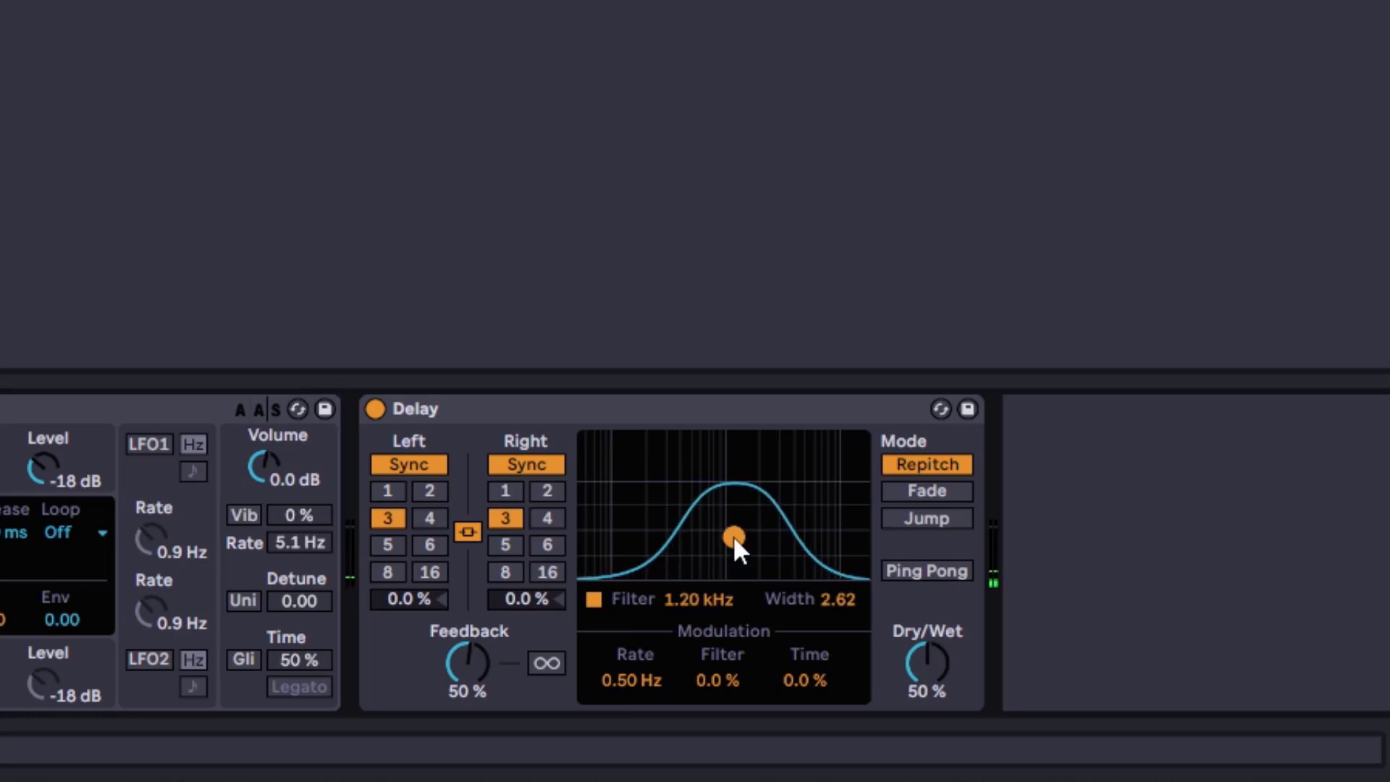
left_click_drag(472, 663, 472, 645)
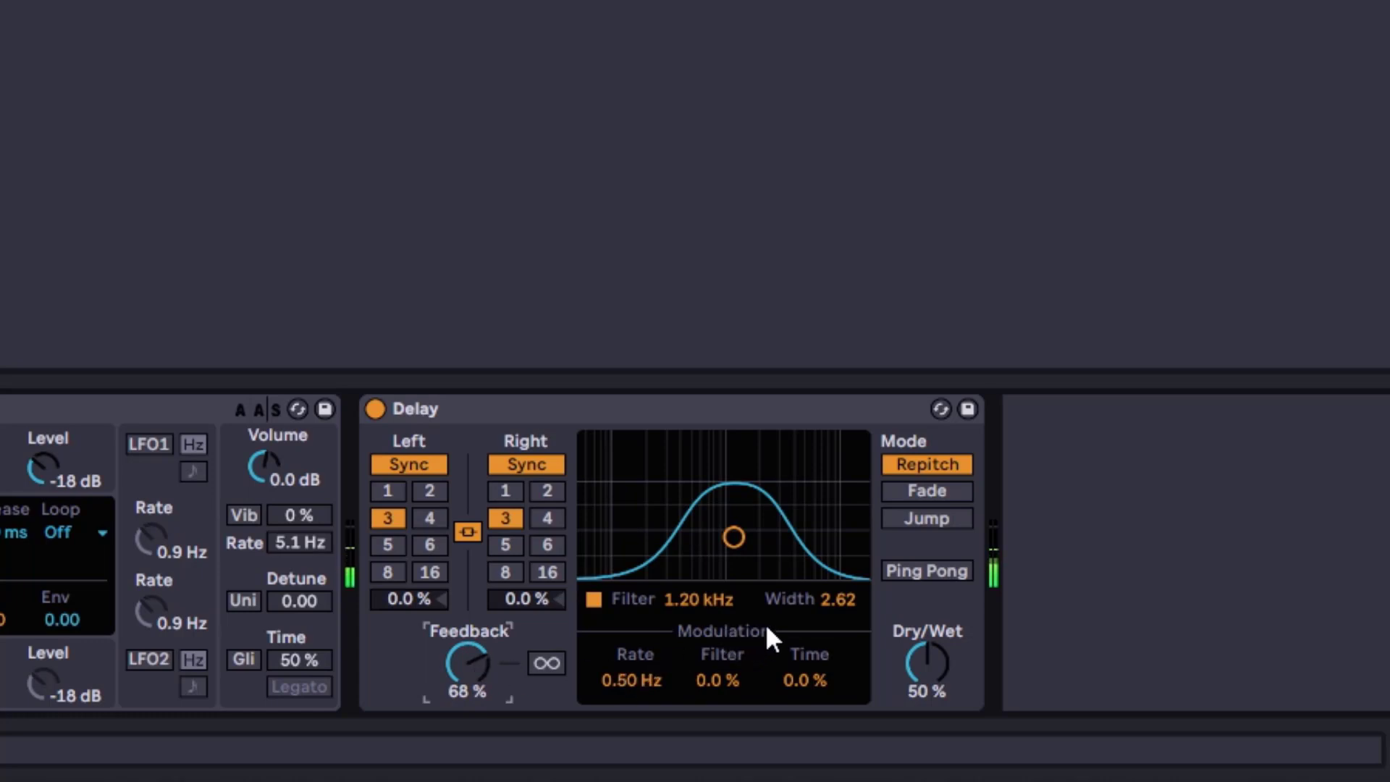
left_click_drag(735, 568, 702, 523)
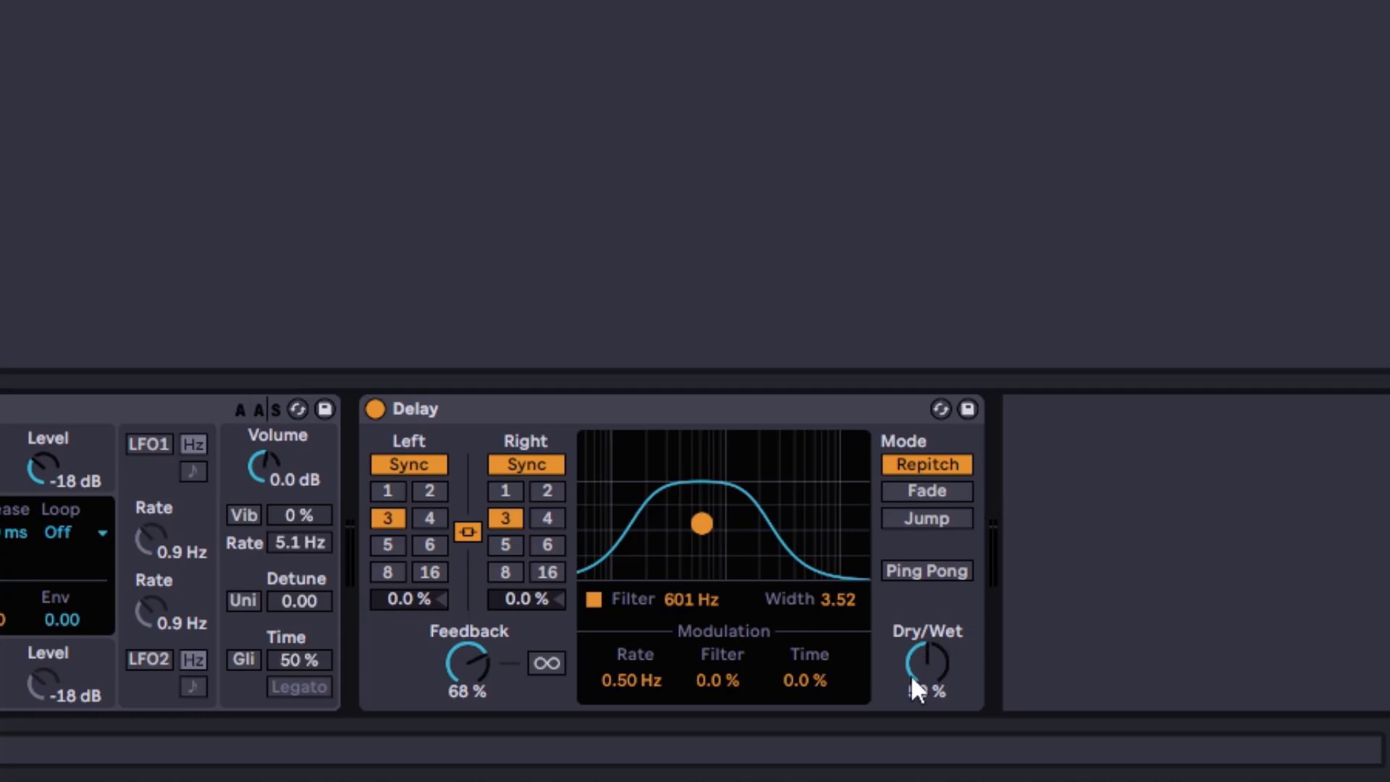
Move the filter band to about 2.89 kHz with width 2.62 while setting Dry/Wet to 39 %
left_click_drag(928, 662, 928, 616)
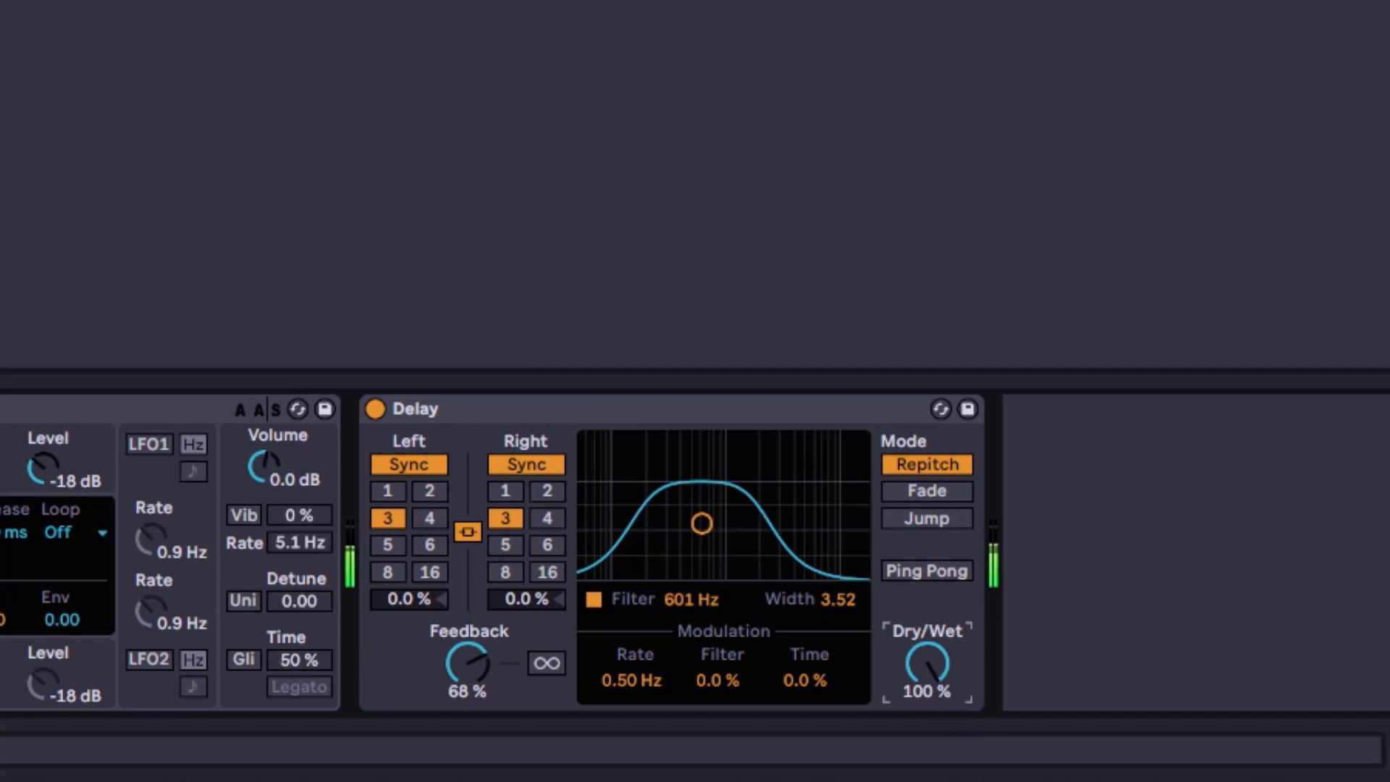
left_click_drag(707, 535, 782, 555)
mouse_move(914, 633)
left_mouse_down()
mouse_move(914, 723)
mouse_move(907, 646)
left_mouse_up()
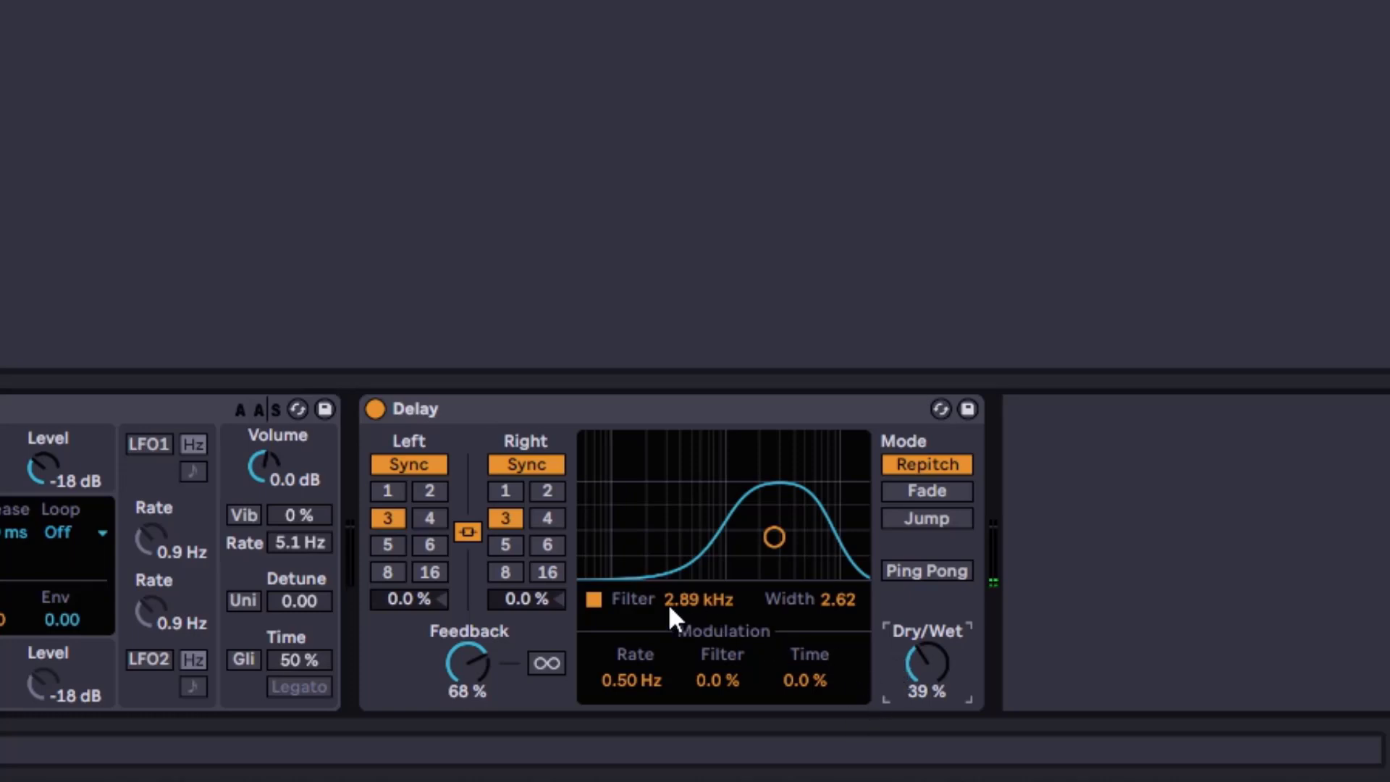
Move the filter band to about 931 Hz with width 2.29, then switch the filter off
left_click(775, 537)
left_click_drag(775, 537, 722, 544)
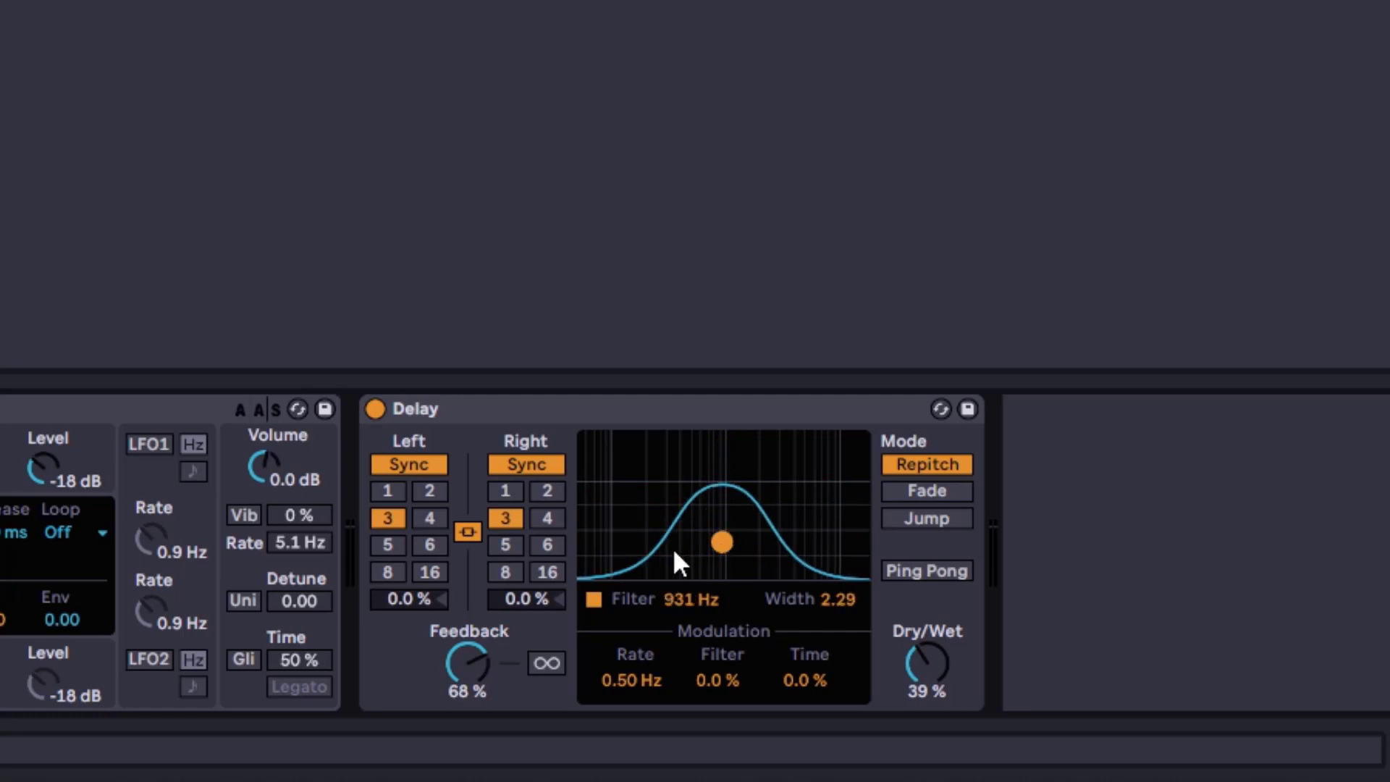
left_click(594, 600)
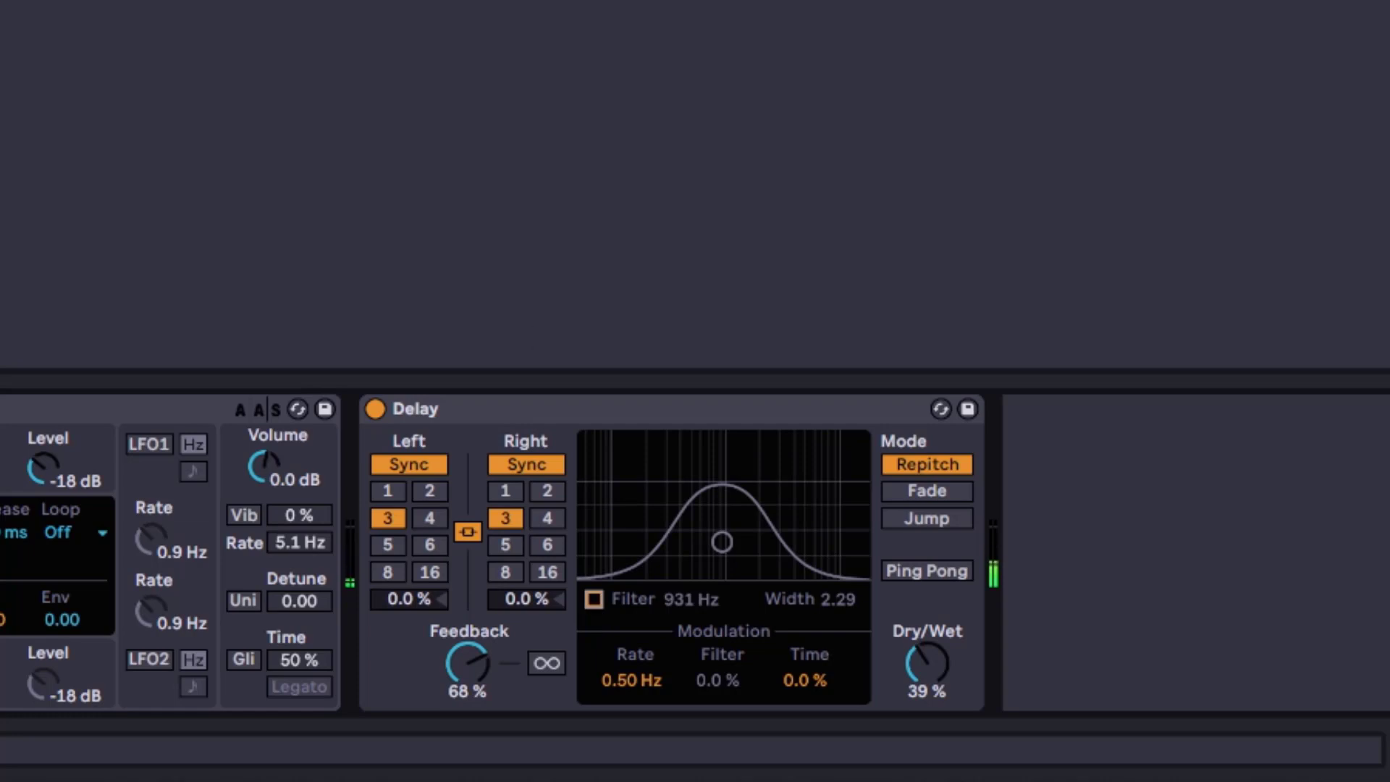
With the filter off, set the right channel's offset to 13 % and both channels' division to 4
left_click_drag(673, 393, 518, 418)
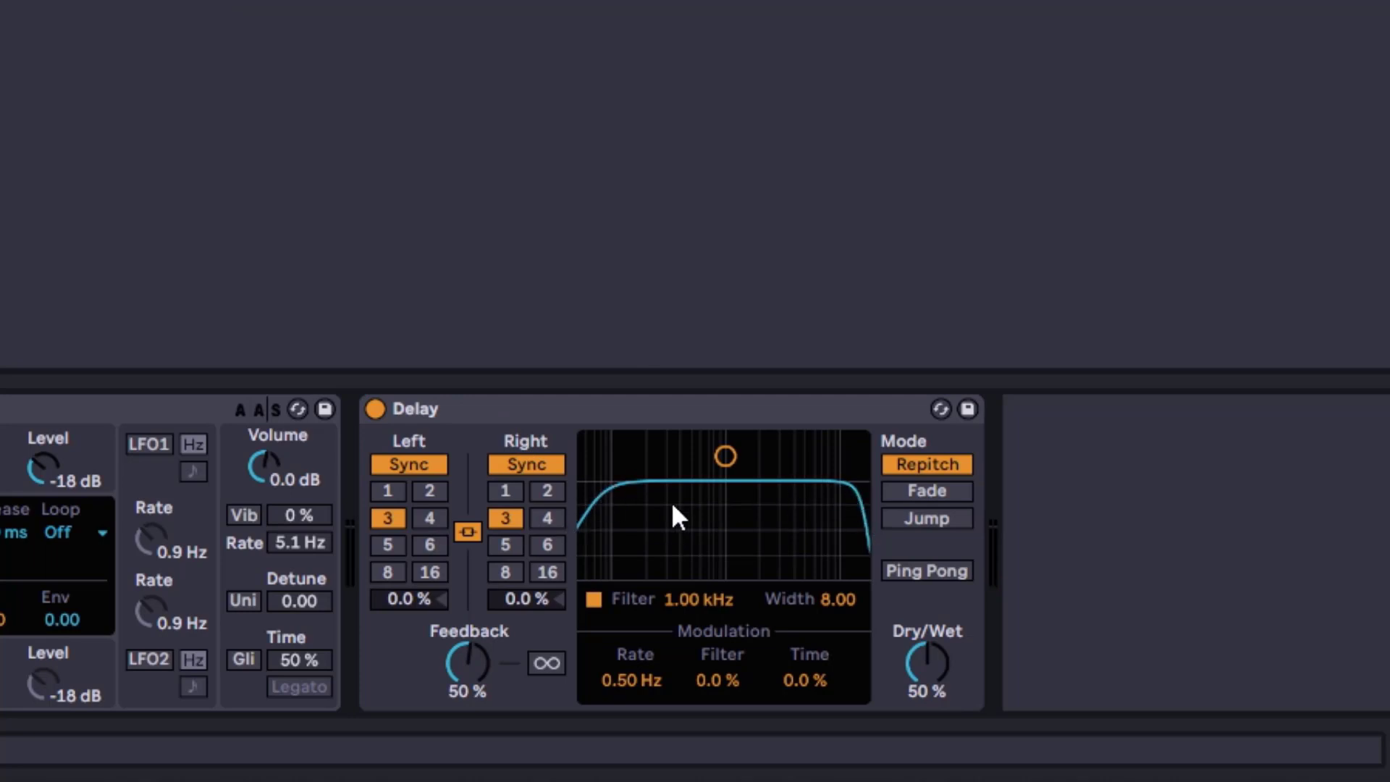
left_click(593, 599)
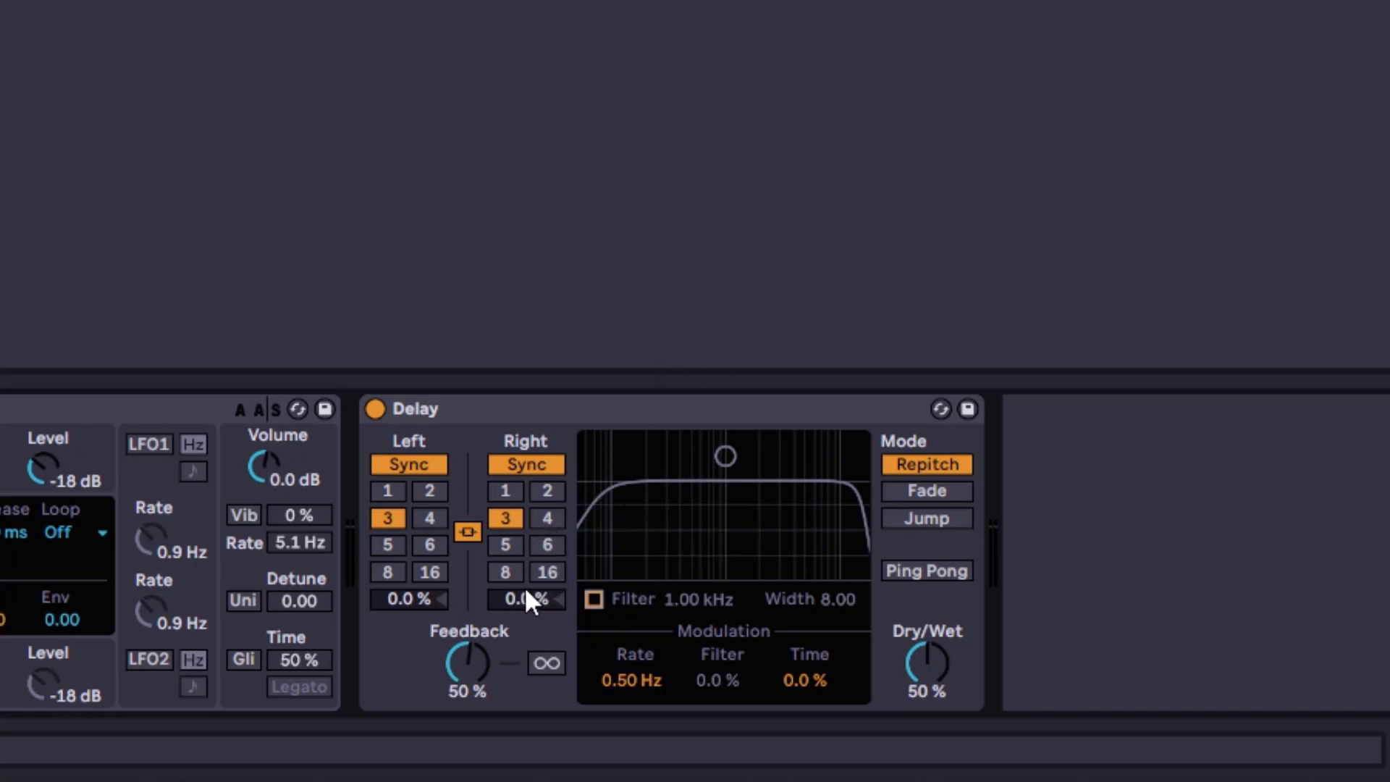
left_click_drag(527, 599, 503, 550)
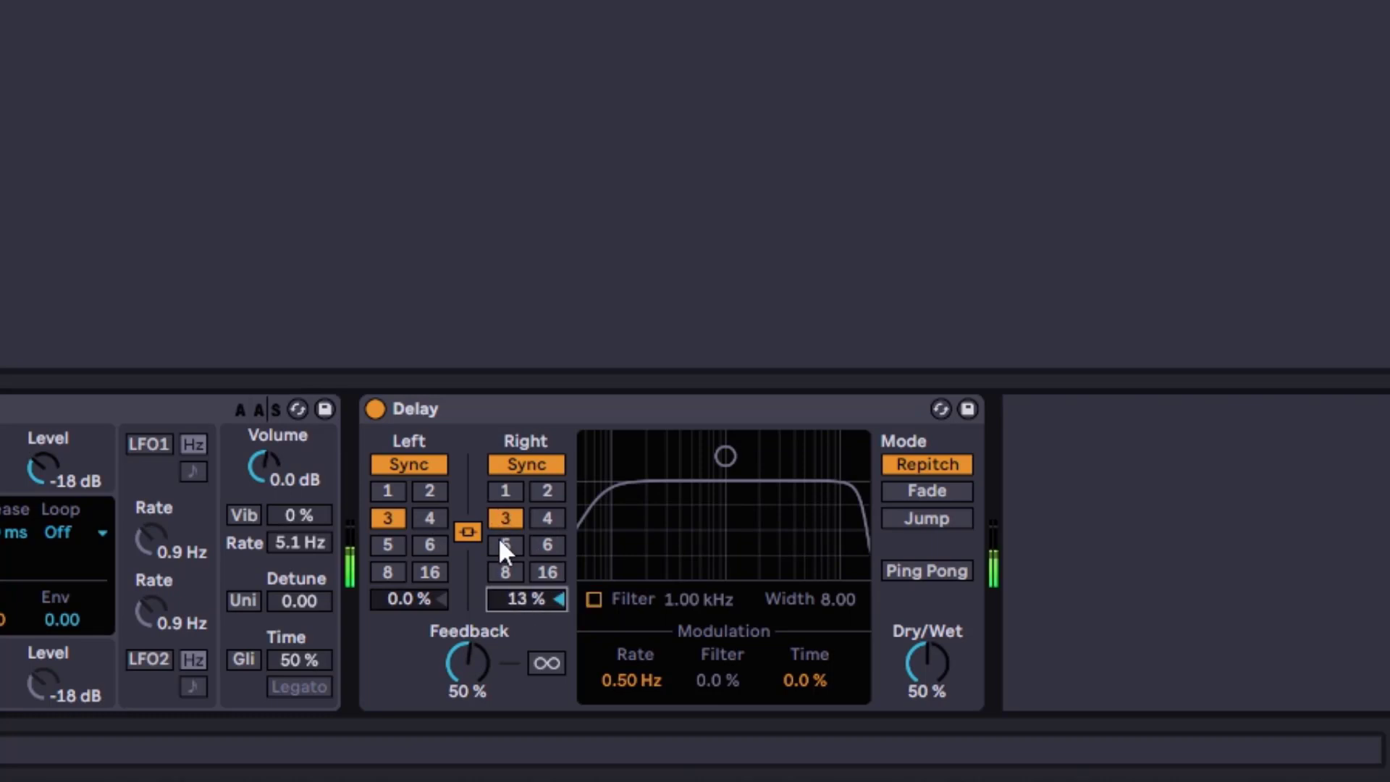
left_click(549, 517)
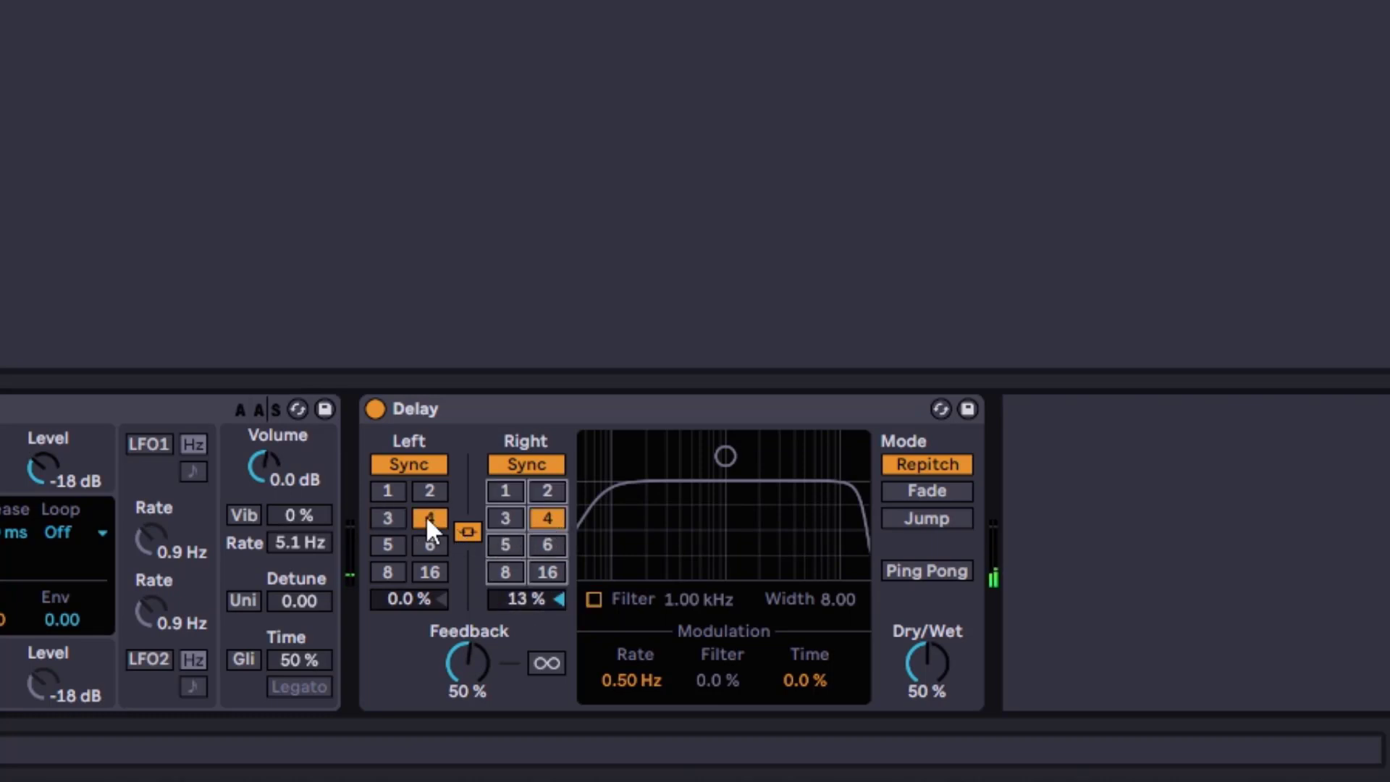
Re-enable the filter, center it around 623 Hz with width 3.97, and lower Dry/Wet to 32 %
left_click(597, 598)
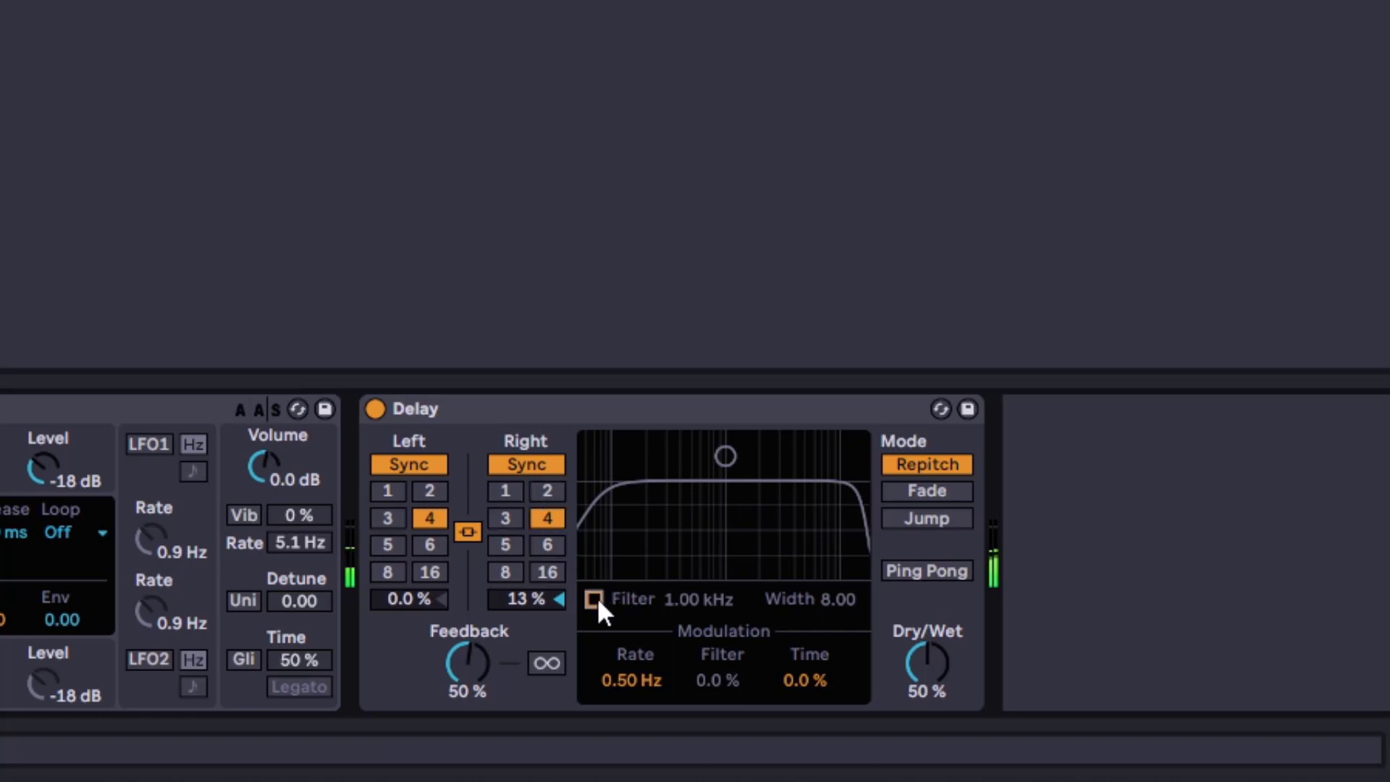
left_click(597, 598)
left_click_drag(726, 459, 691, 522)
left_click_drag(940, 662, 940, 693)
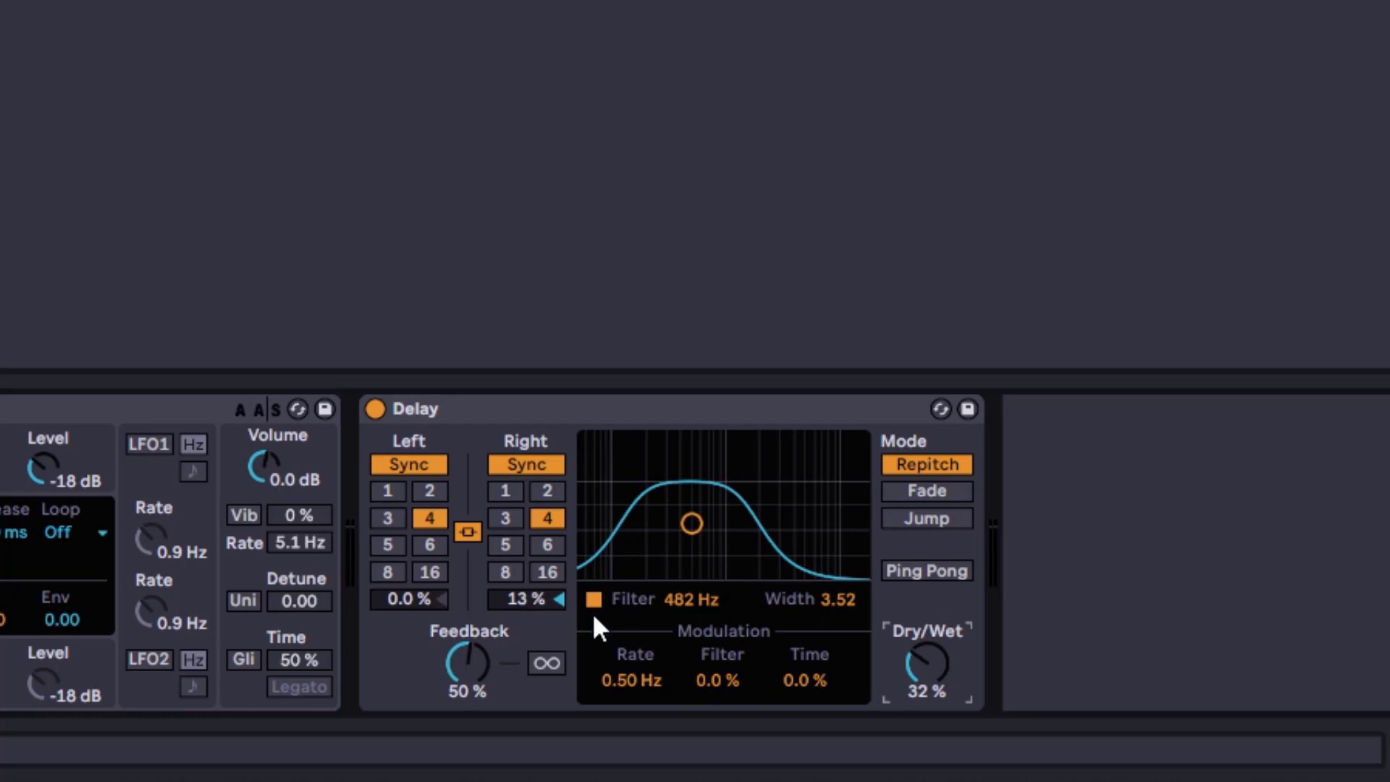
left_click_drag(692, 523, 704, 517)
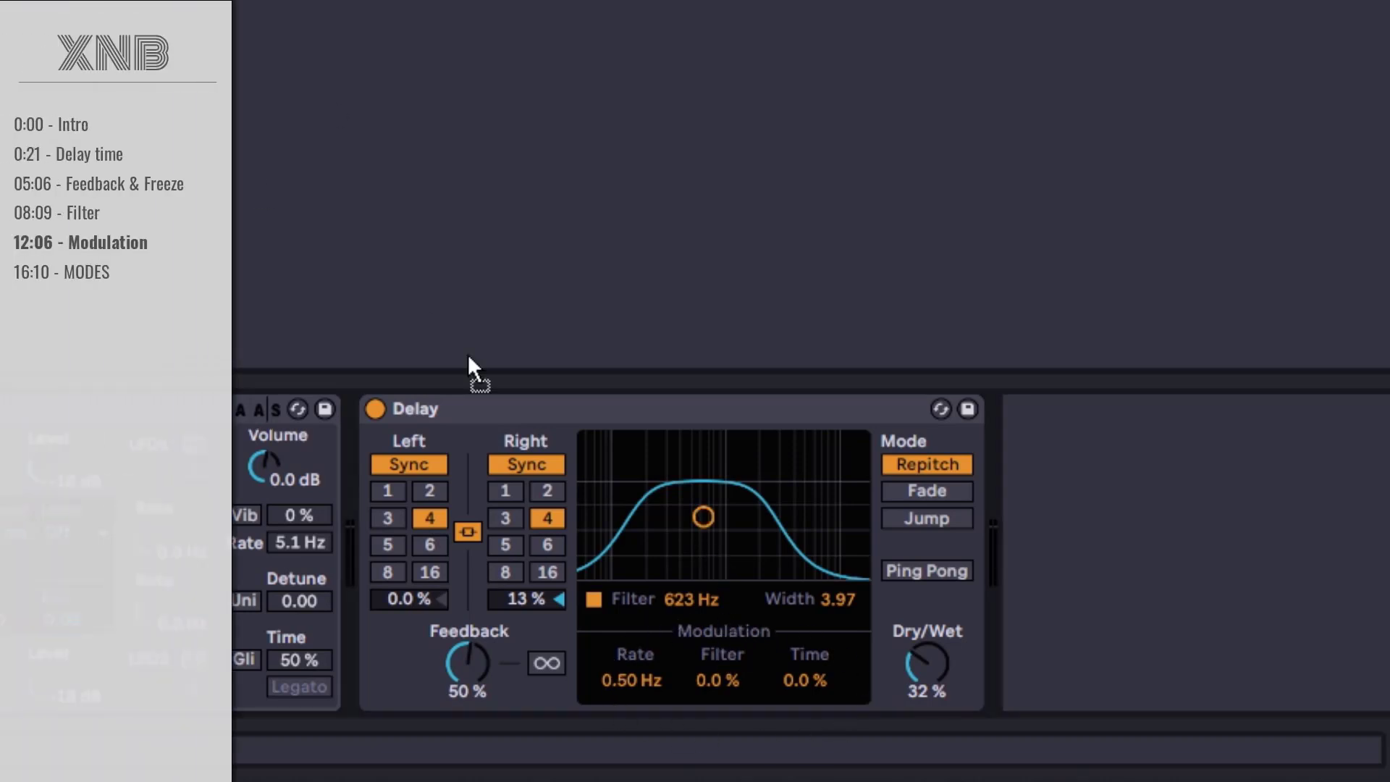
Select division 4 and move the filter band to about 1.20 kHz with width 3.07
left_click(512, 419)
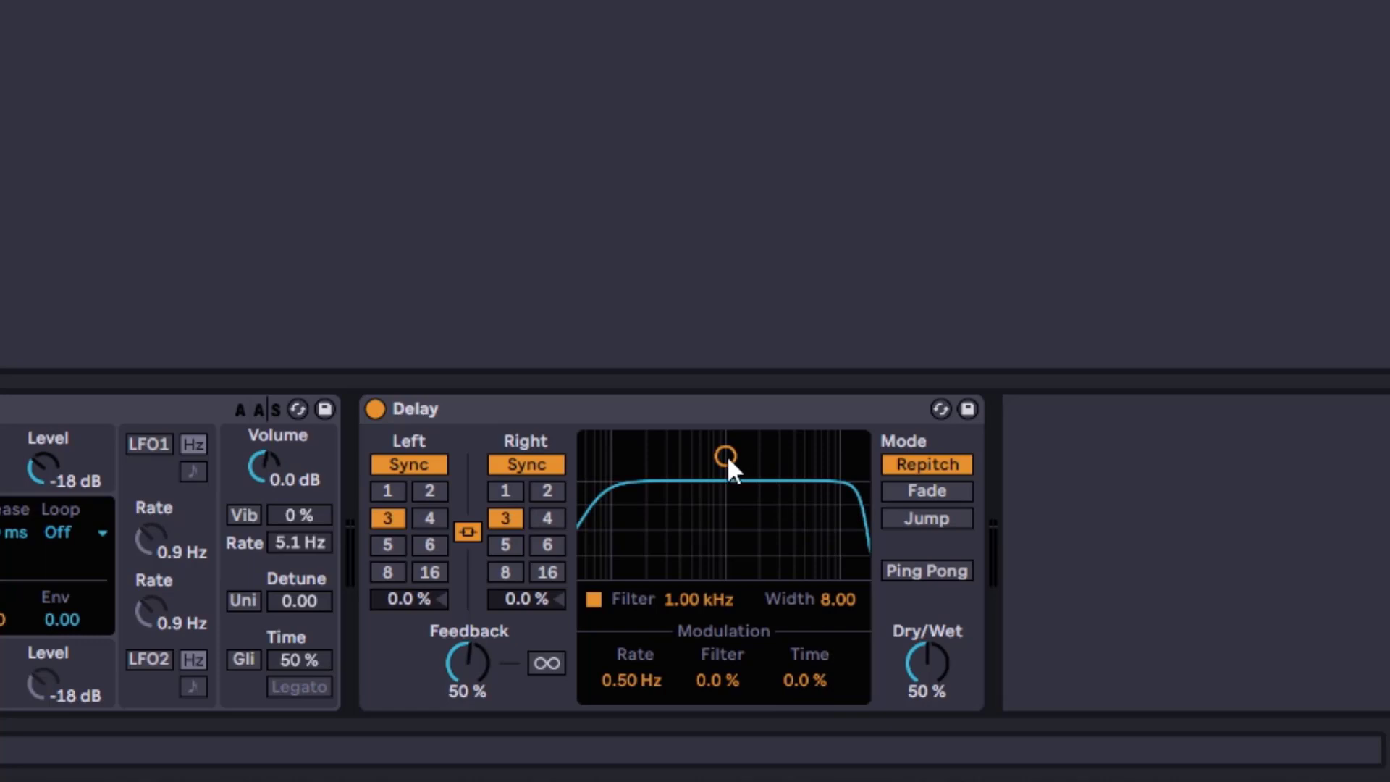
left_click(548, 519)
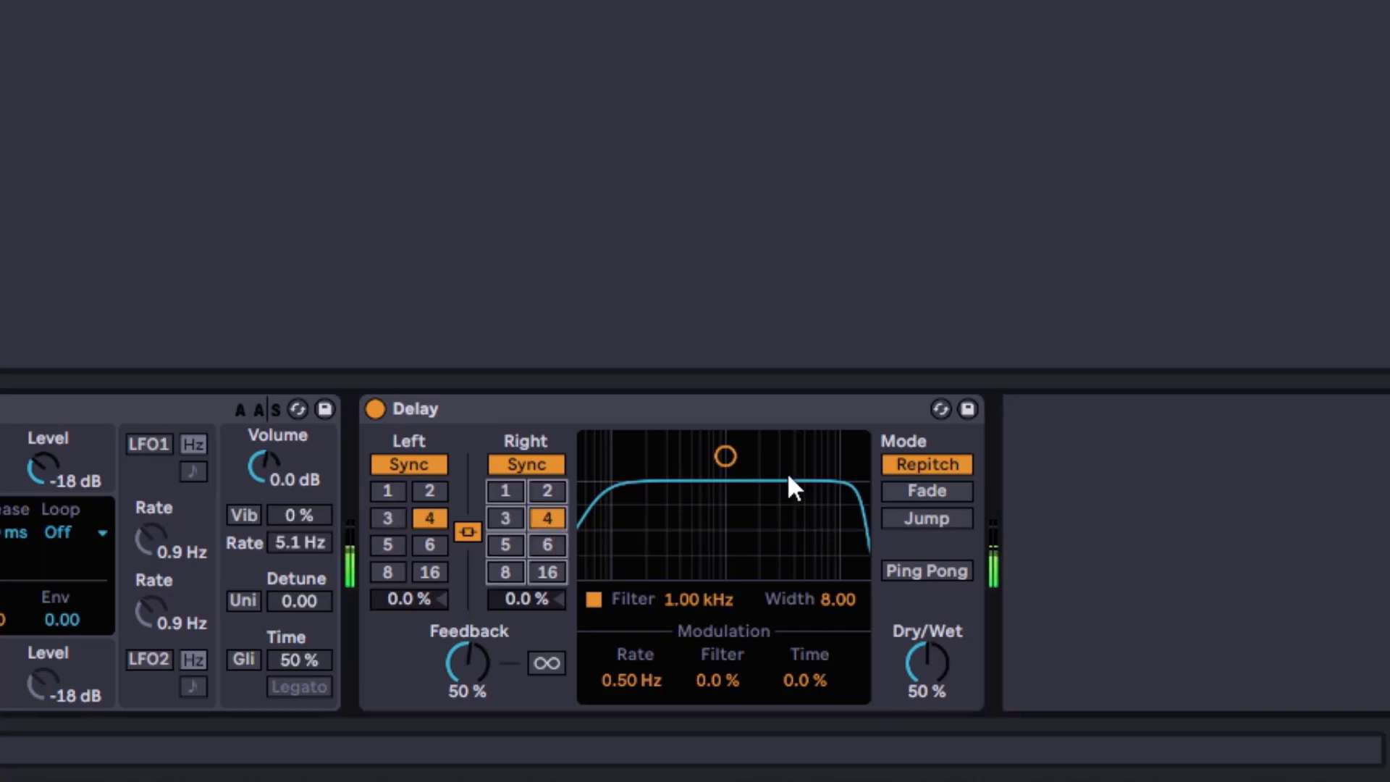
left_click_drag(727, 457, 733, 530)
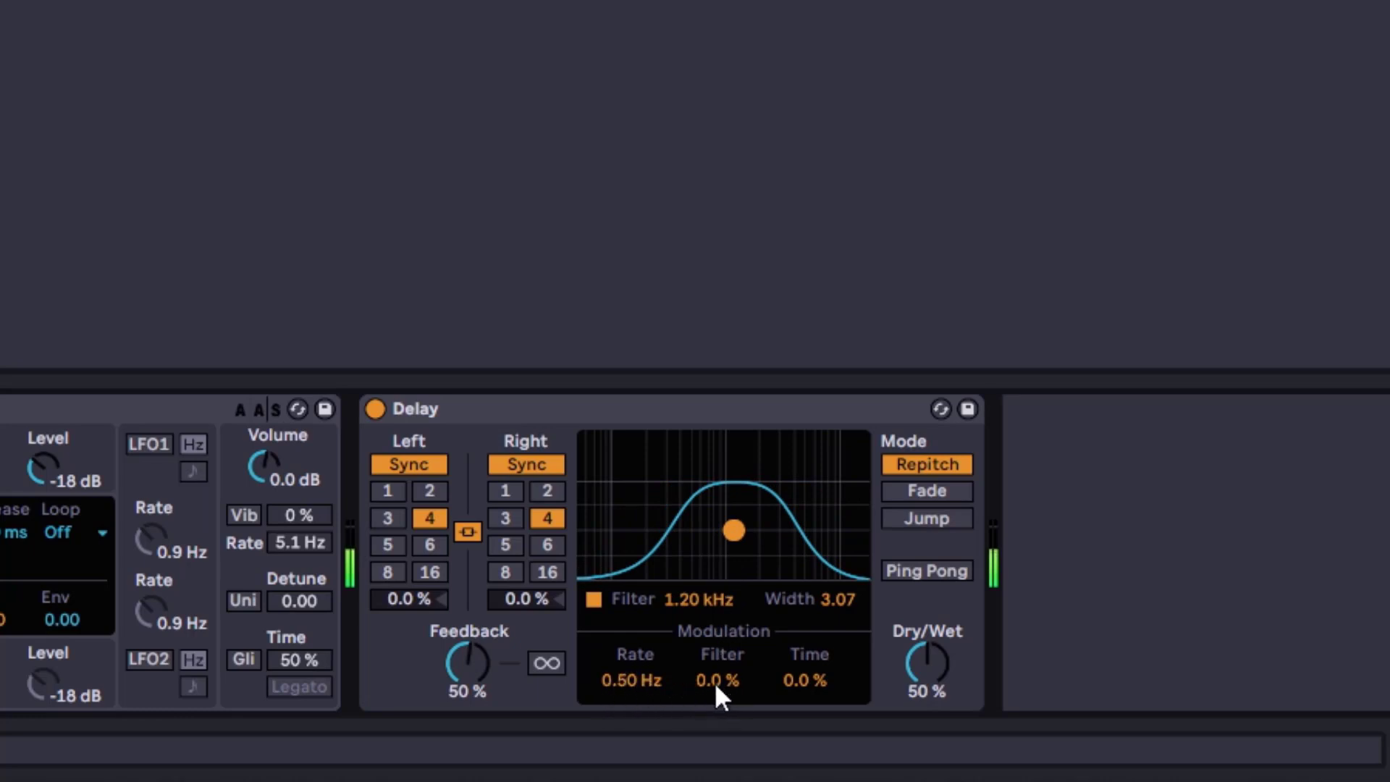
Set the filter modulation amount to 100 % and Dry/Wet to 90 %
left_click_drag(714, 682, 715, 562)
left_click_drag(715, 687, 715, 663)
left_click_drag(927, 662, 927, 630)
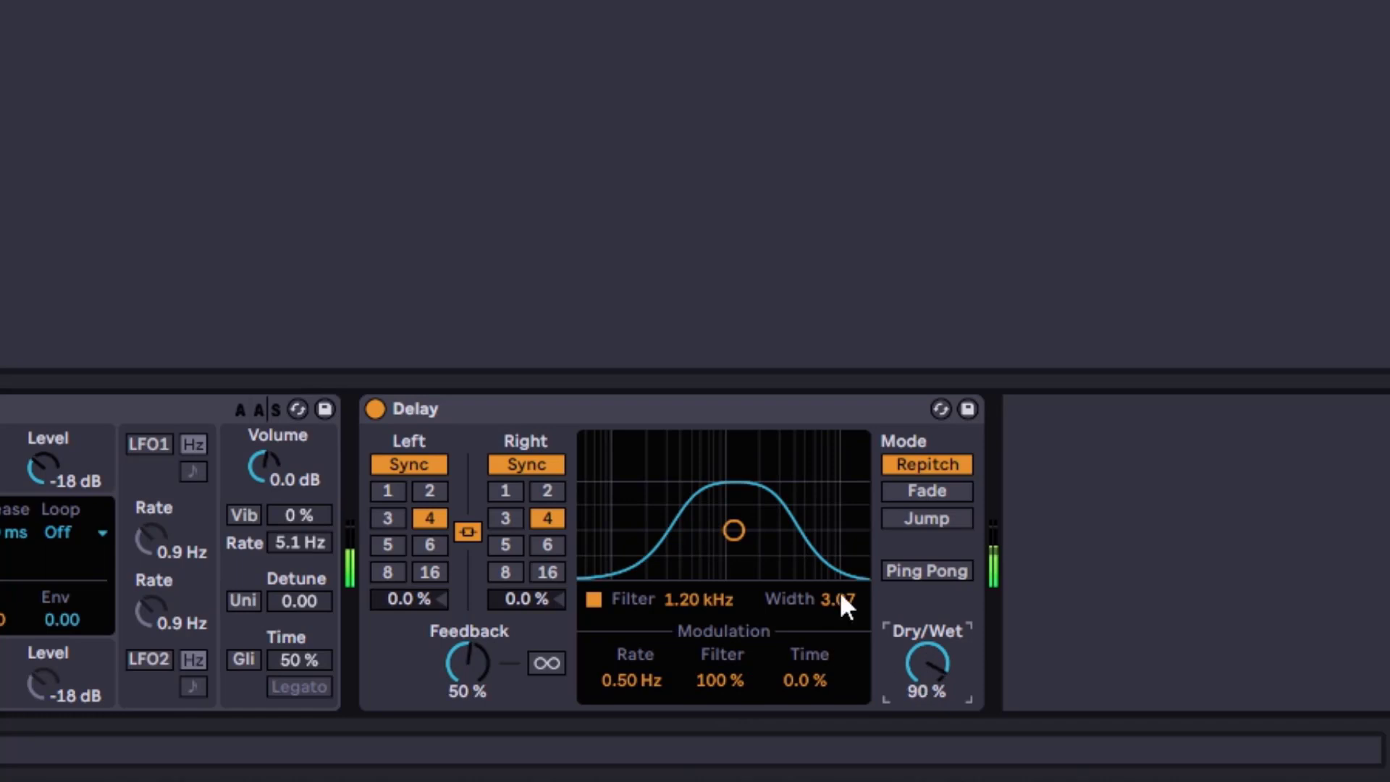
Move the filter band to about 1.80 kHz and raise Dry/Wet to 100 %
left_click_drag(740, 532, 764, 521)
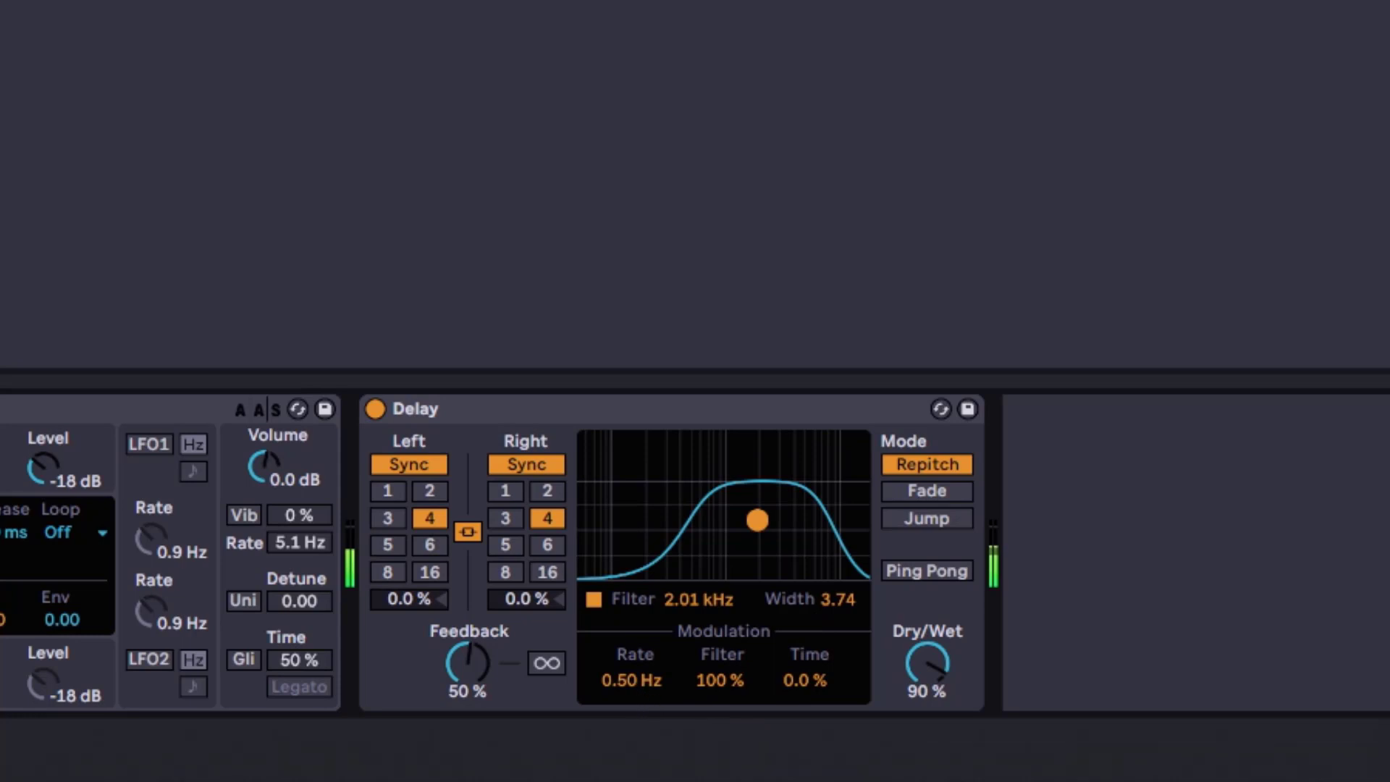
left_click_drag(932, 678, 932, 655)
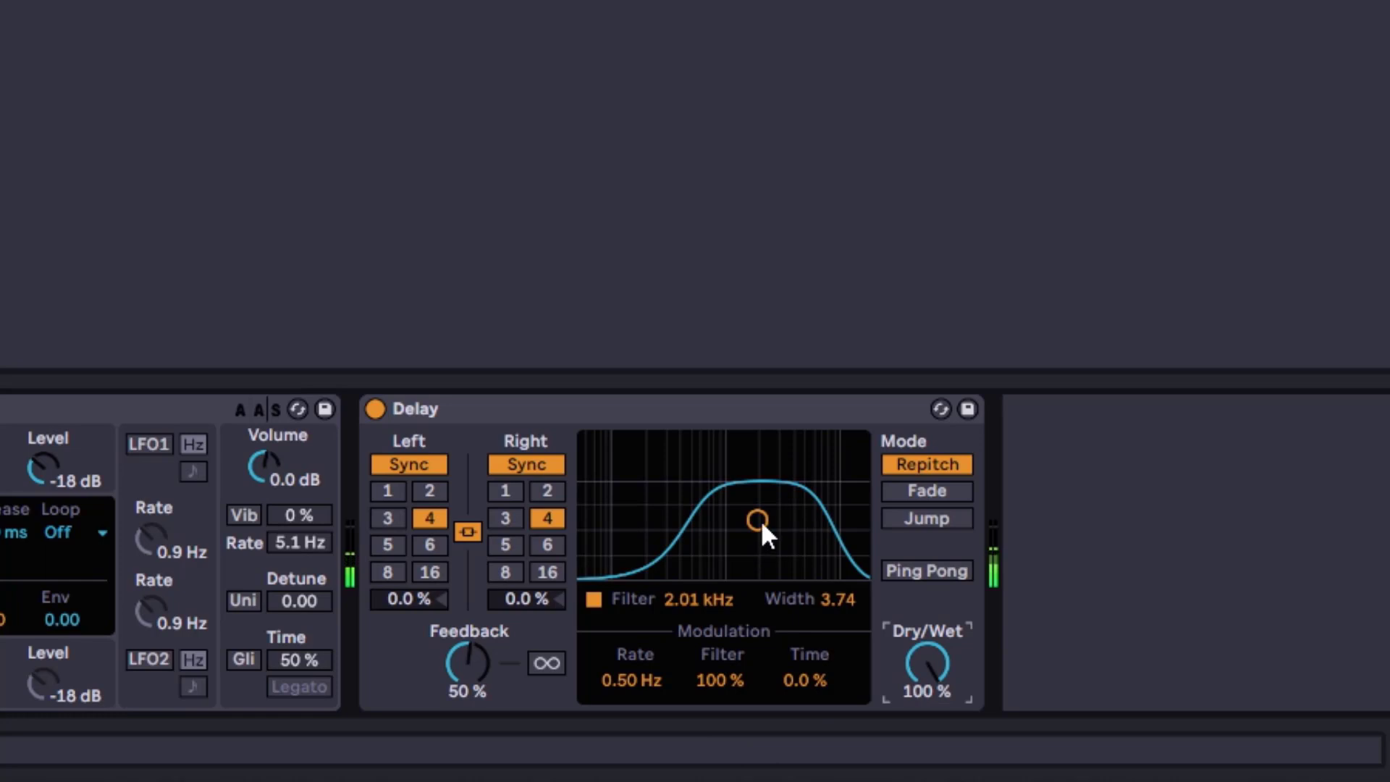
mouse_move(758, 520)
left_mouse_down()
mouse_move(720, 515)
mouse_move(794, 512)
mouse_move(714, 512)
mouse_move(795, 511)
mouse_move(686, 521)
mouse_move(757, 506)
mouse_move(714, 528)
mouse_move(748, 540)
mouse_move(801, 500)
mouse_move(744, 510)
mouse_move(761, 546)
mouse_move(769, 509)
mouse_move(751, 518)
left_mouse_up()
Reset the filter modulation amount to its default and raise it back to 100 %
left_click(716, 682)
key("Delete")
left_click_drag(703, 688, 703, 570)
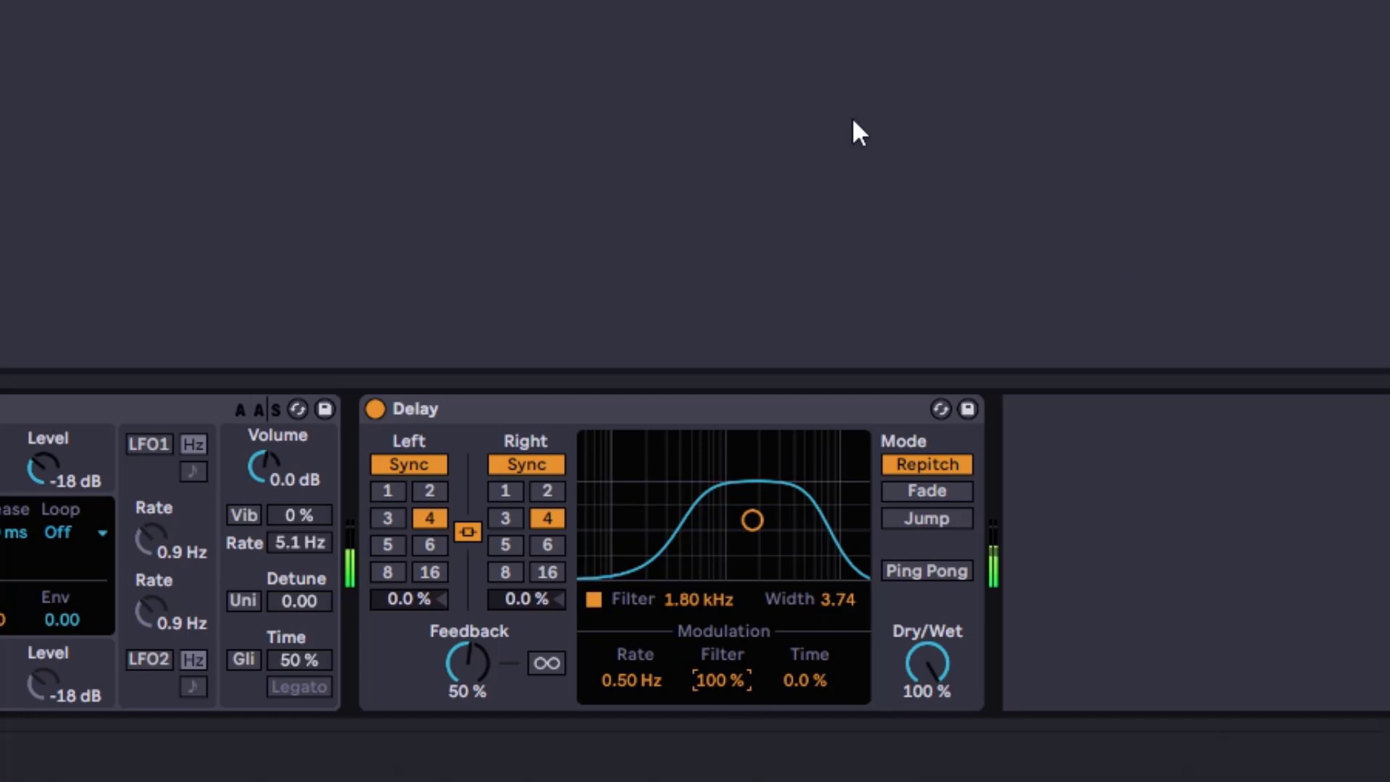
Sweep the modulation Rate up to 40.0 Hz and back to 7.92 Hz, adjusting Dry/Wet
left_click_drag(627, 688, 628, 636)
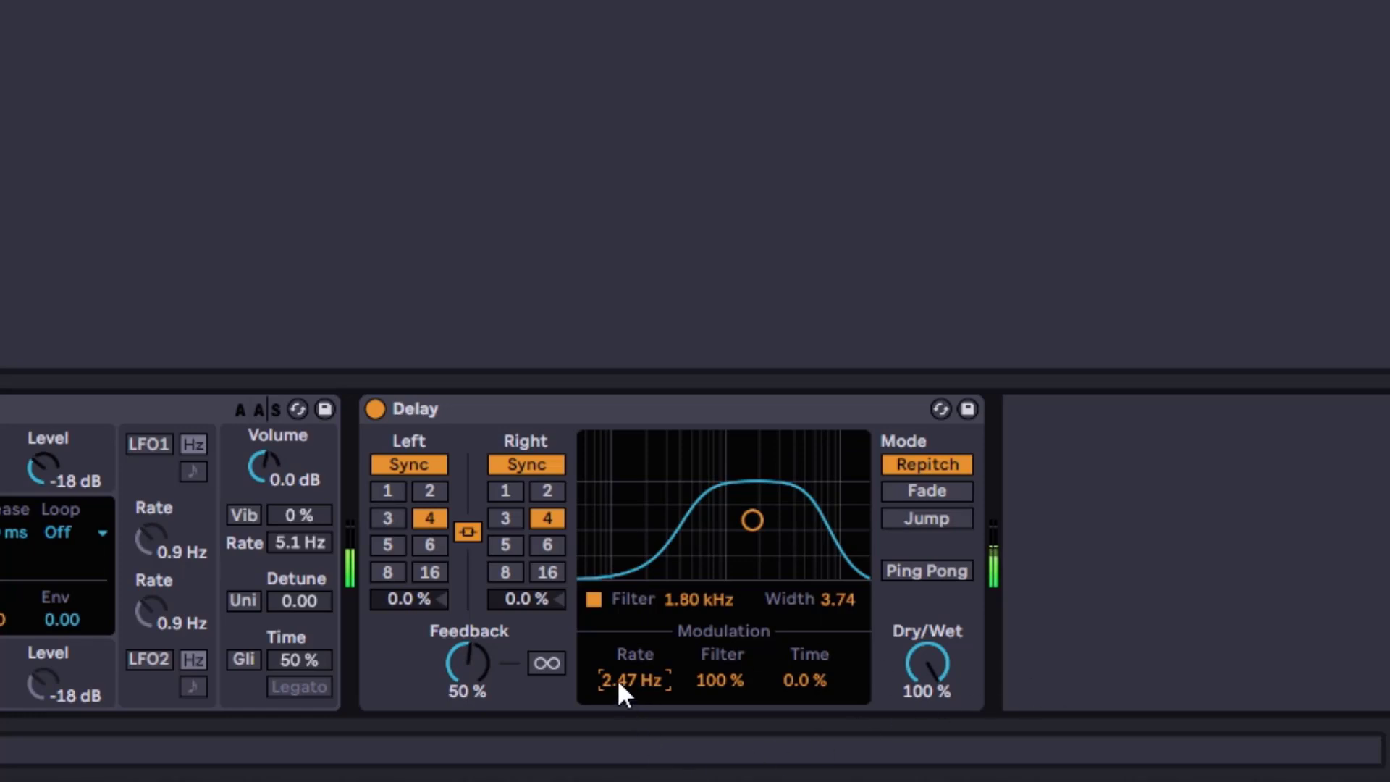
left_click_drag(635, 680, 634, 630)
left_click_drag(941, 667, 941, 725)
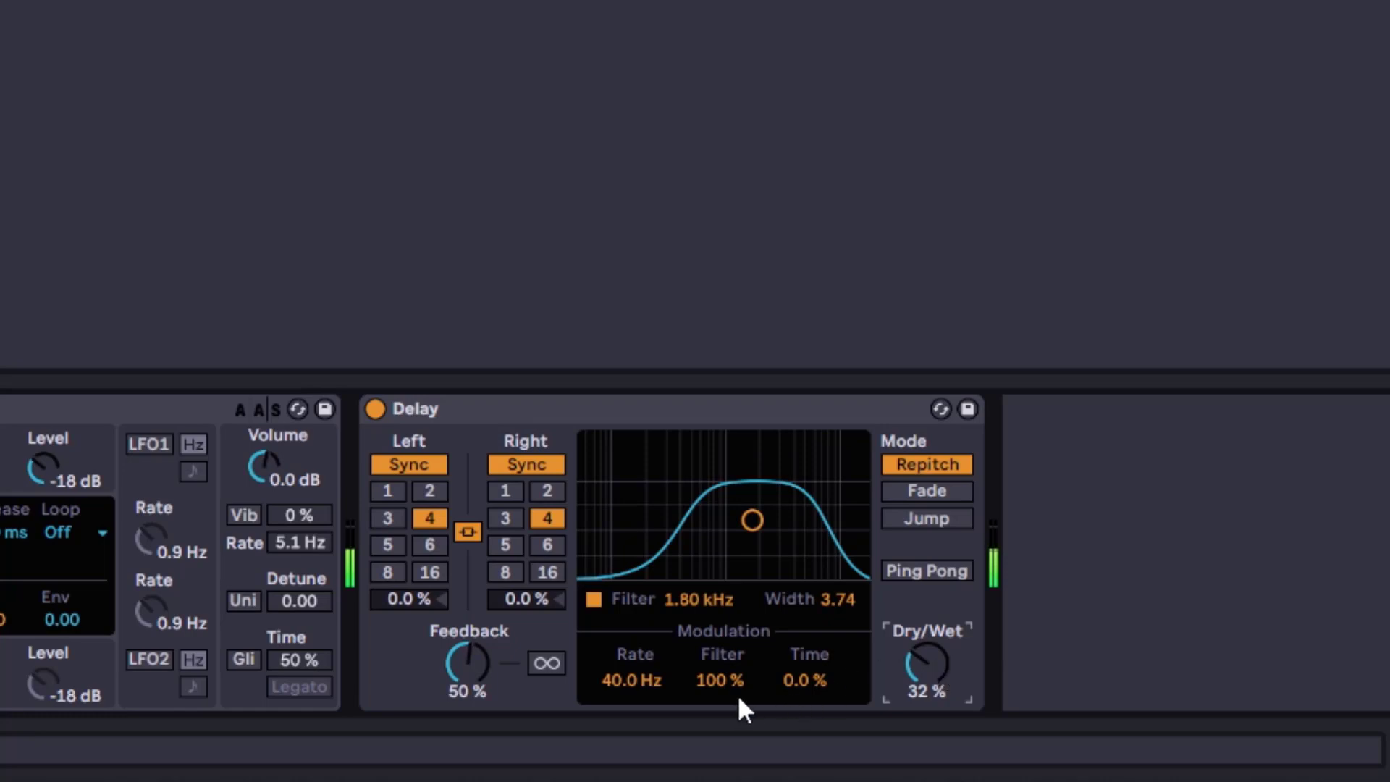
left_click_drag(607, 684, 607, 713)
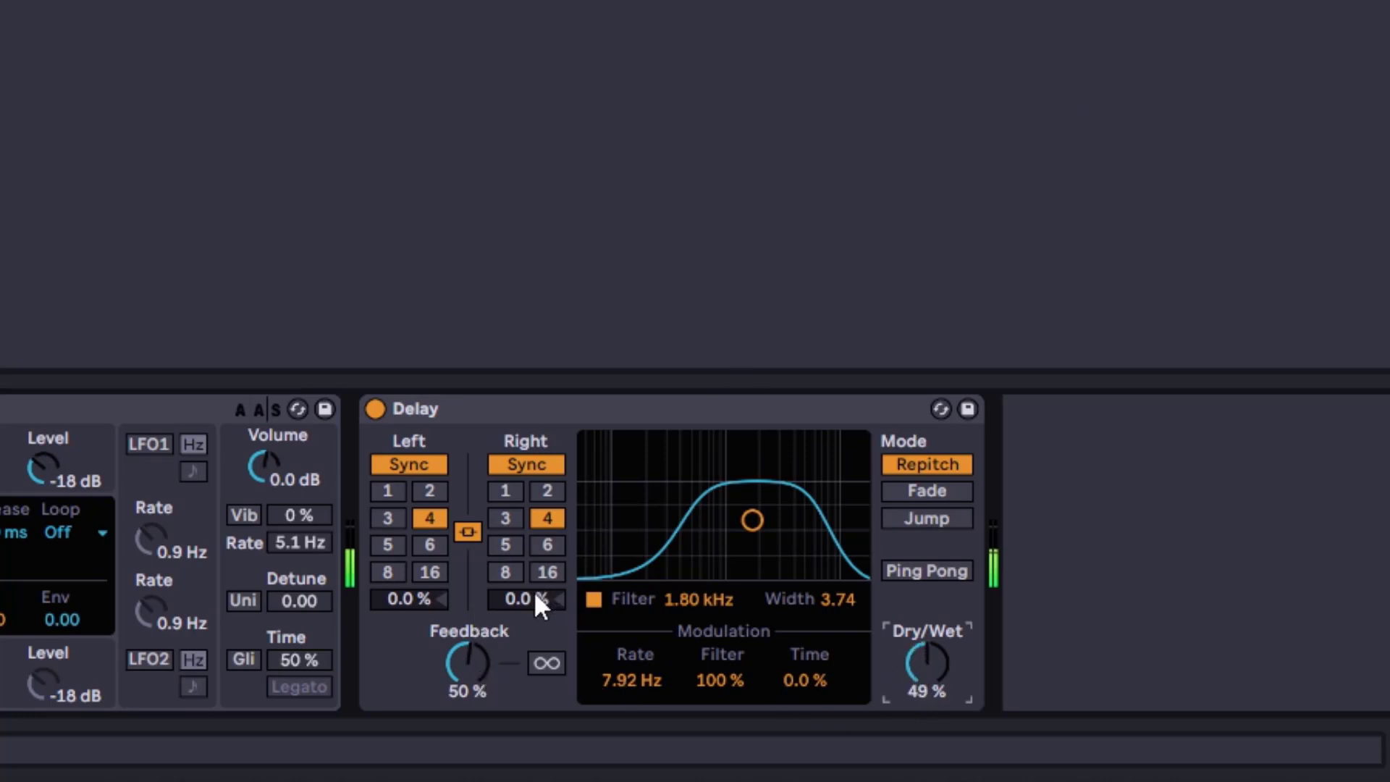
Adjust the right channel's offset
left_click_drag(534, 602, 533, 583)
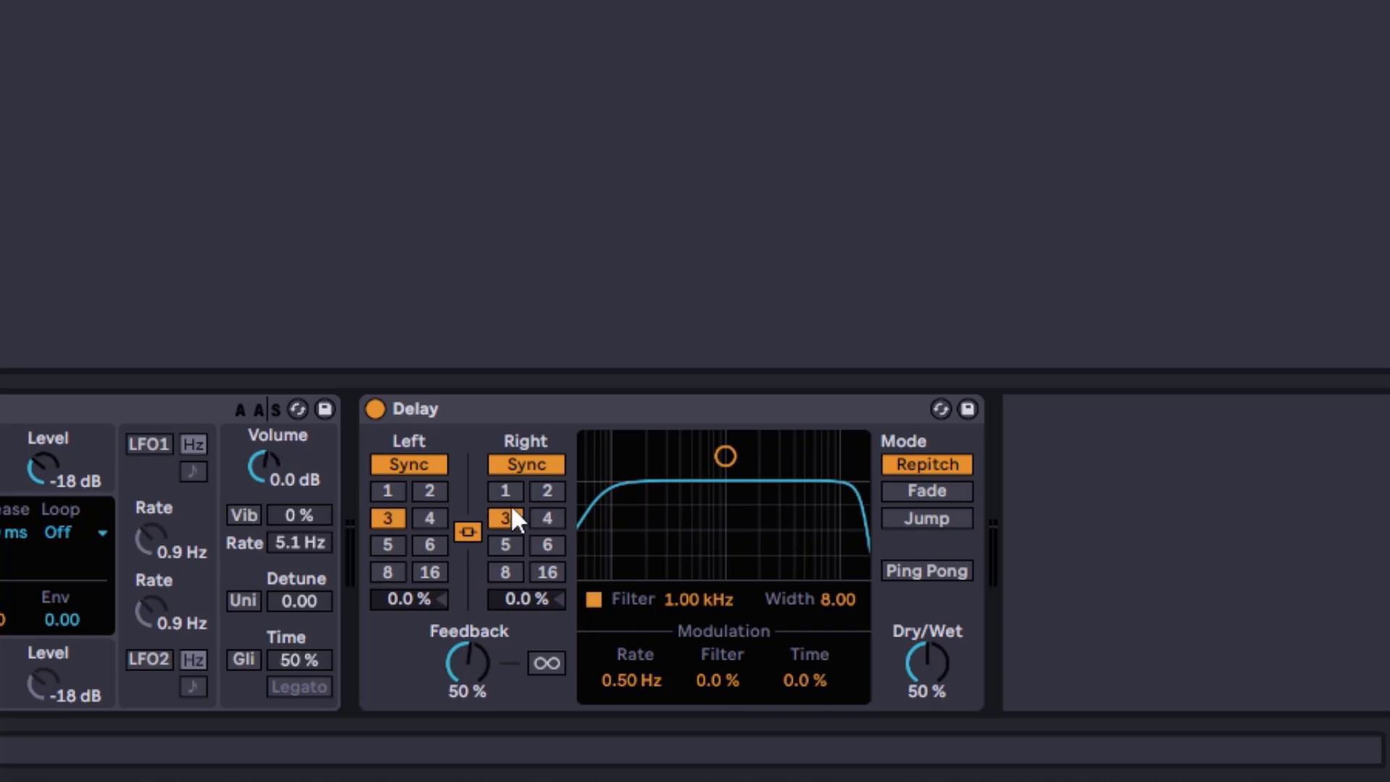
Sync both channels to 4 sixteenths and raise the right channel's offset to 7.3 %
left_click(548, 519)
left_click_drag(527, 599, 526, 573)
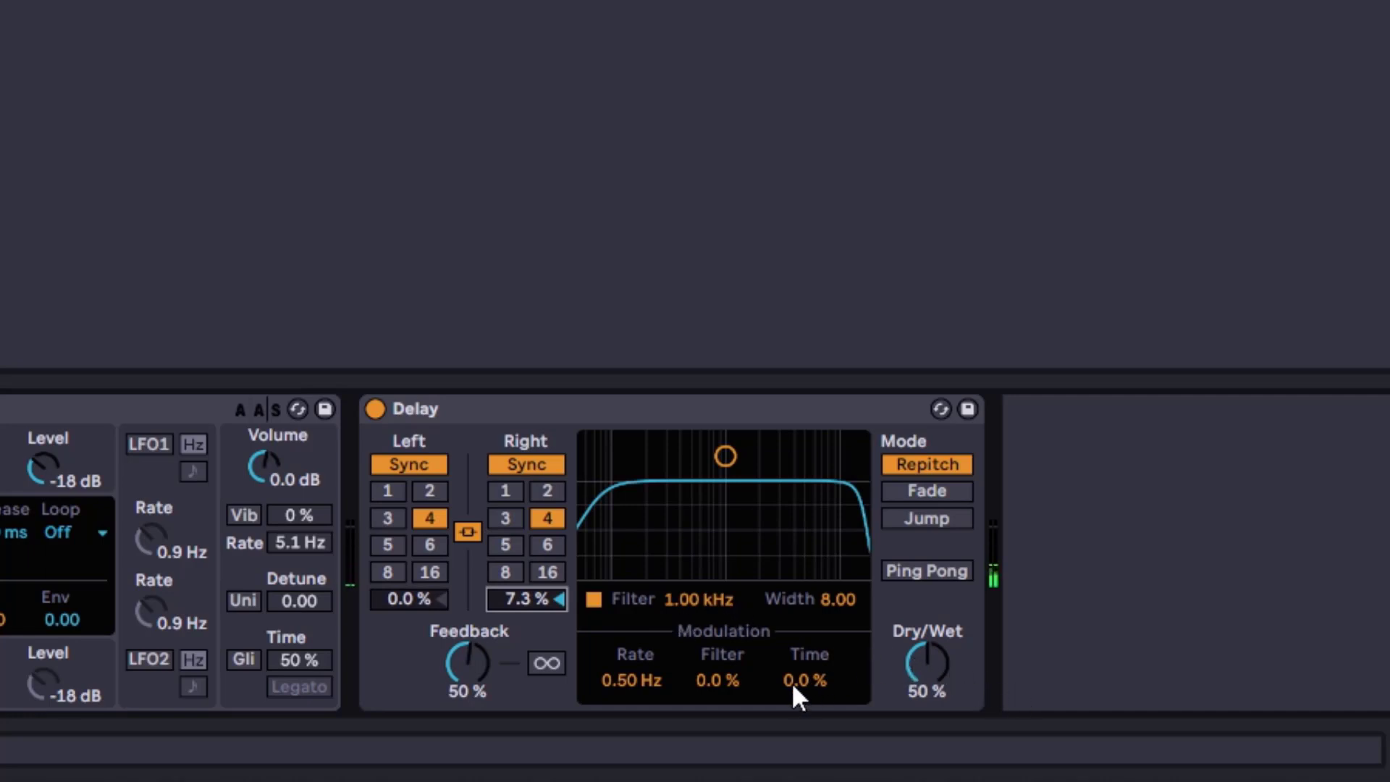
Raise the Time modulation amount to 100 % and the Feedback to 63 %
left_click_drag(790, 681, 791, 612)
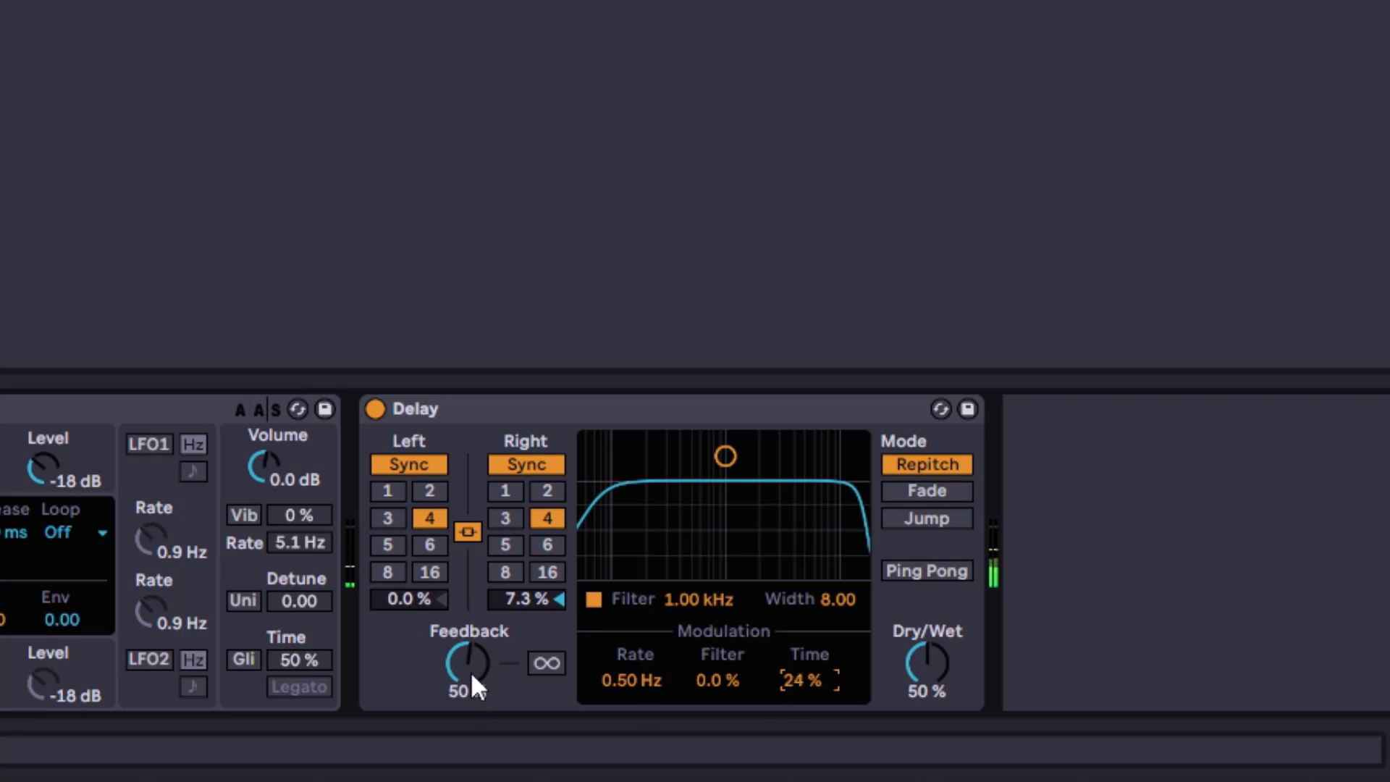
left_click_drag(470, 671, 471, 662)
left_click_drag(804, 679, 804, 643)
left_click_drag(793, 681, 792, 622)
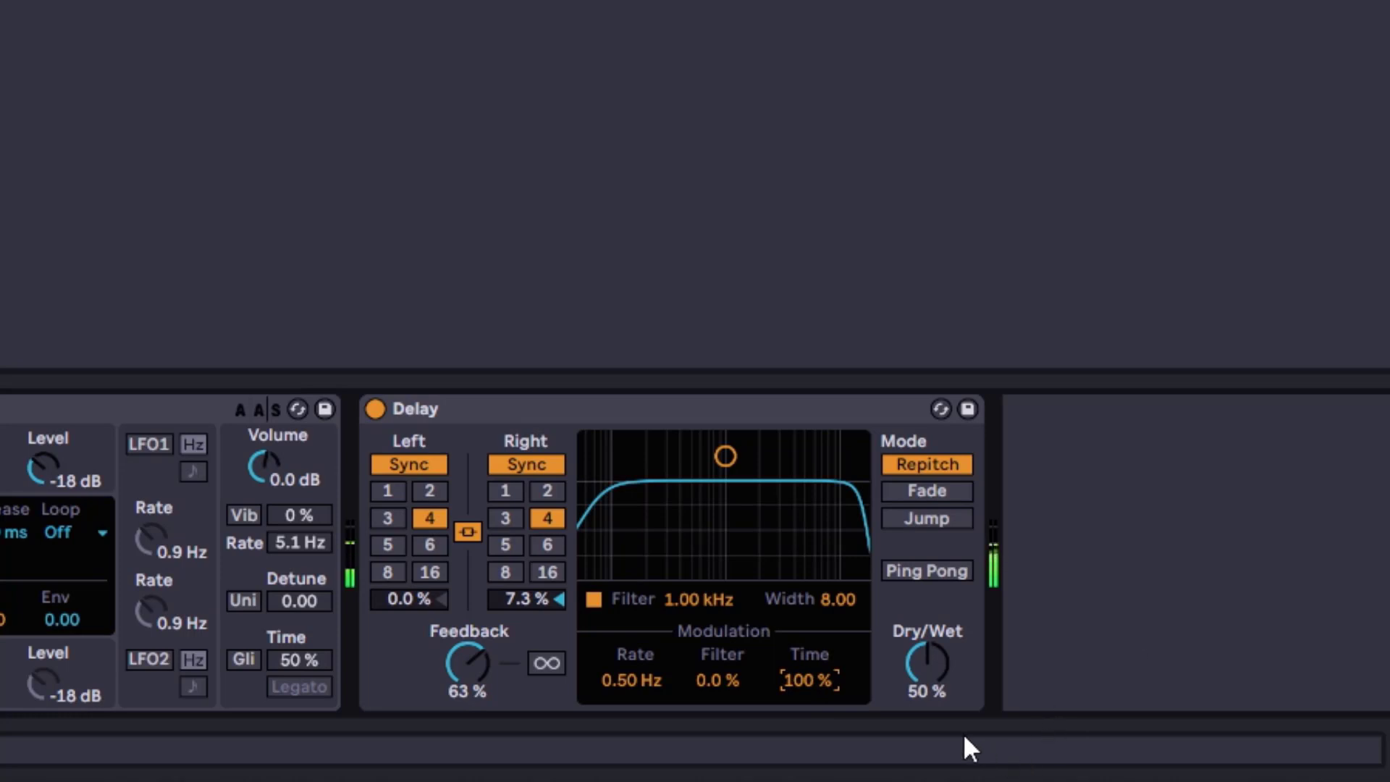
Set the modulation Rate to 7.92 Hz and lower the Time modulation to 52 %
left_click_drag(617, 680, 617, 623)
mouse_move(607, 688)
left_mouse_down()
mouse_move(607, 731)
mouse_move(620, 687)
left_mouse_up()
mouse_move(793, 686)
left_mouse_down()
mouse_move(793, 720)
mouse_move(793, 680)
left_mouse_up()
Move the filter band to about 1.50 kHz with width 4.41 and set Filter modulation to 53 %
left_click_drag(725, 456, 742, 506)
left_click_drag(709, 687, 710, 651)
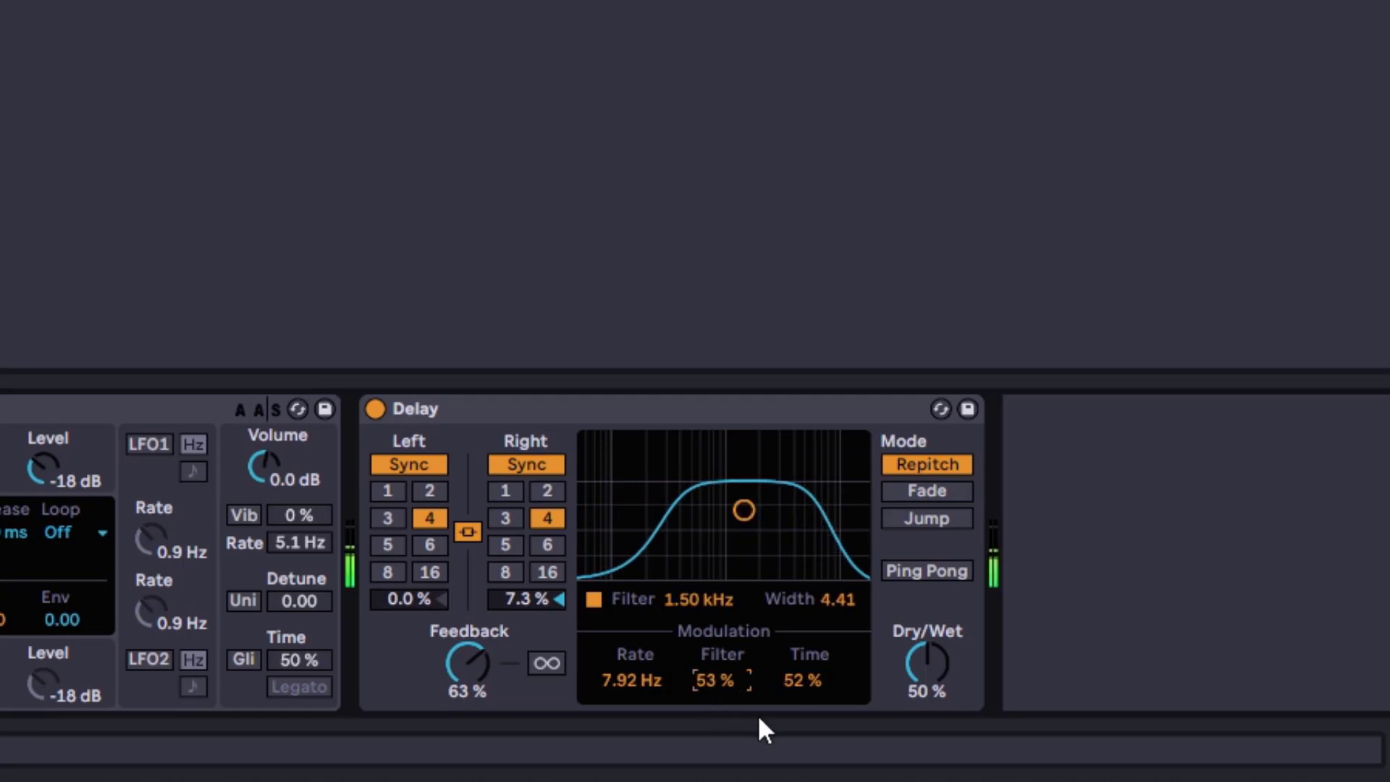
Lower Dry/Wet to 36 % and move the filter band to about 805 Hz
left_click_drag(933, 686, 933, 704)
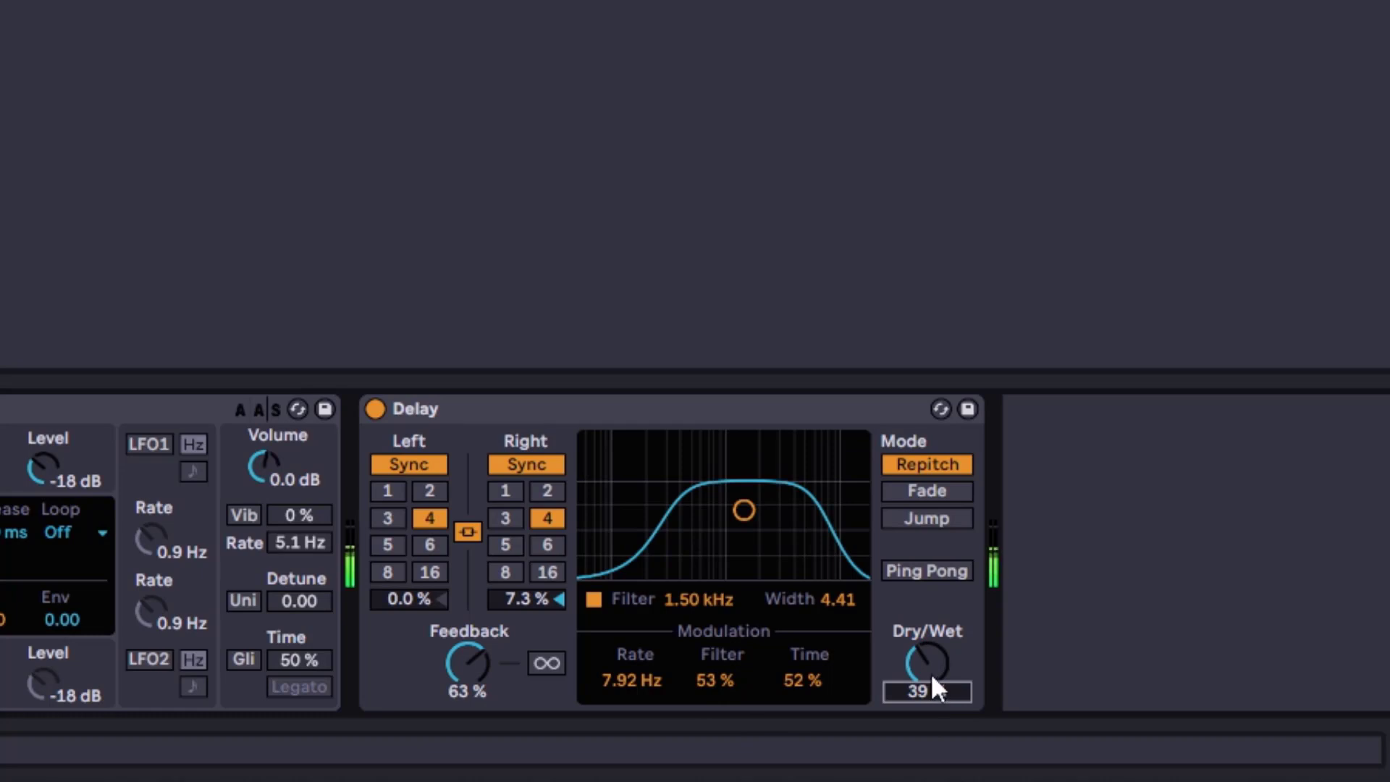
left_click_drag(936, 649, 936, 655)
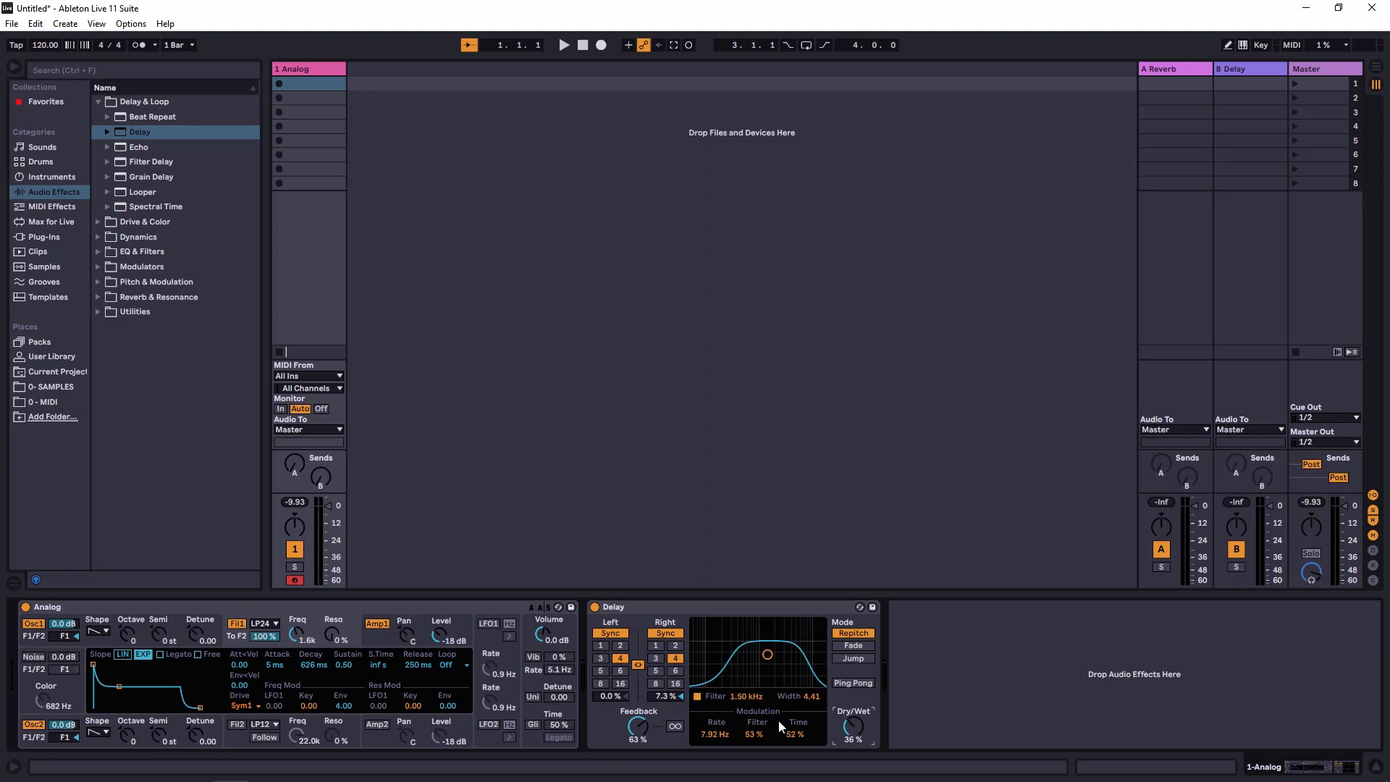
left_click_drag(775, 654, 763, 651)
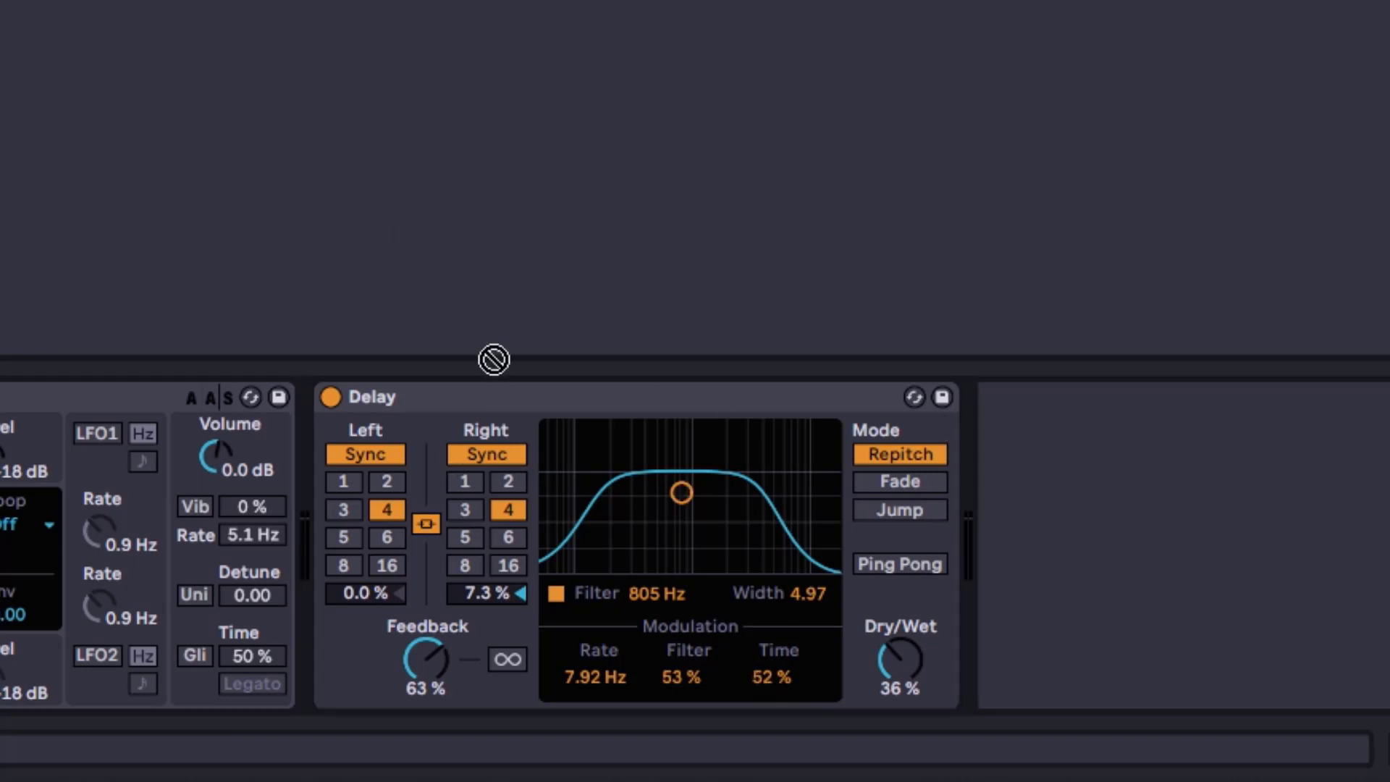
Reset the Delay device to its defaults and switch the channels from Sync to Time mode
left_click(470, 403)
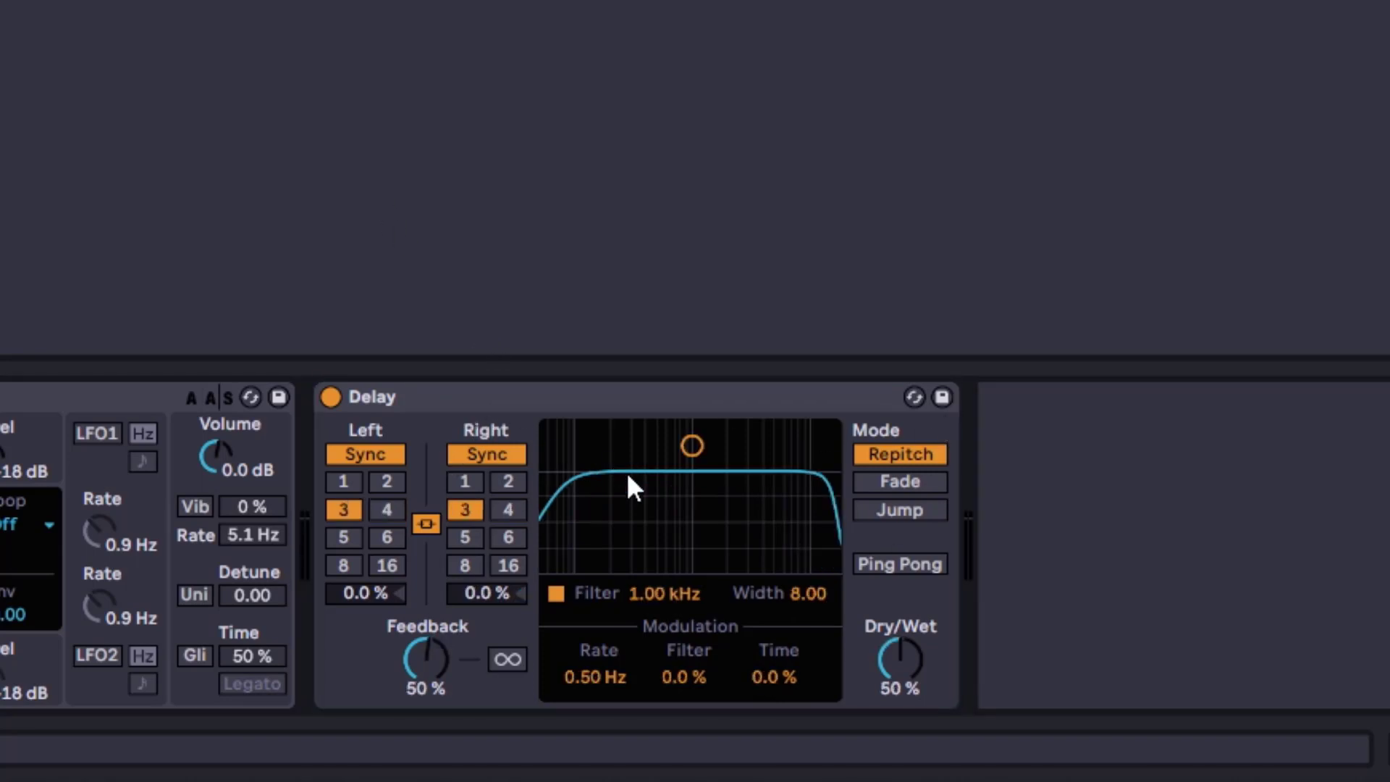
left_click(360, 459)
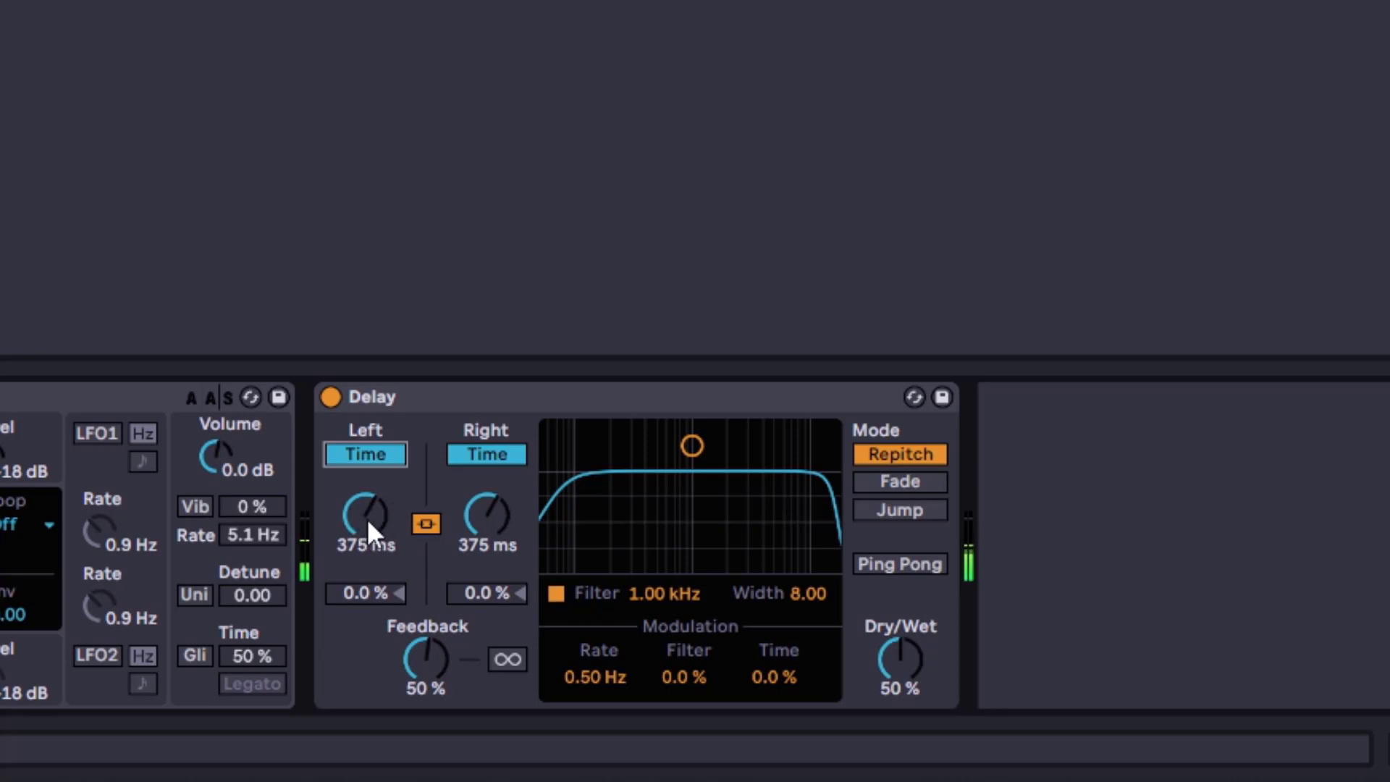
Sweep the left delay time, settling at 880 ms, and raise Feedback to 71 %
left_click_drag(367, 518, 367, 481)
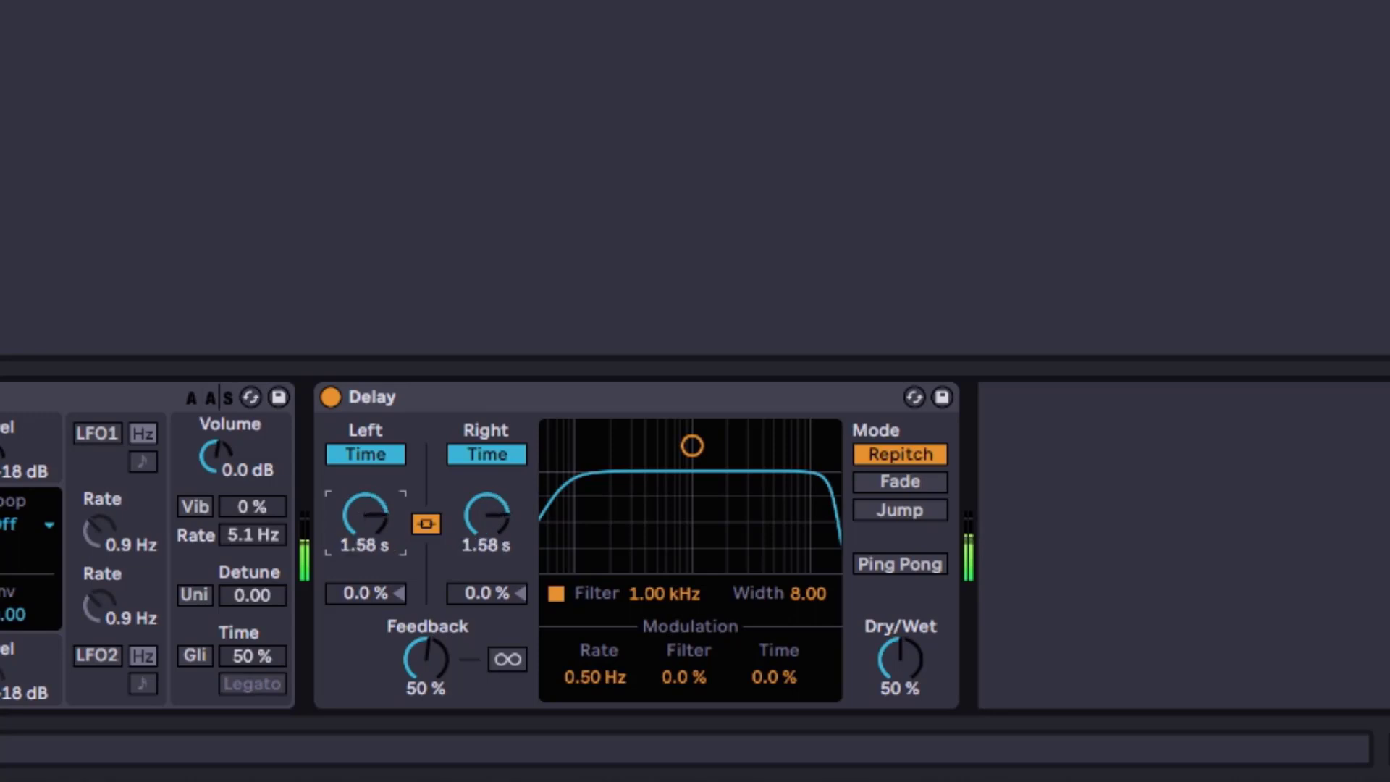
left_click_drag(409, 668, 409, 644)
left_click_drag(364, 540, 364, 583)
mouse_move(360, 512)
left_mouse_down()
mouse_move(360, 456)
mouse_move(360, 579)
mouse_move(360, 492)
mouse_move(371, 554)
mouse_move(371, 524)
left_mouse_up()
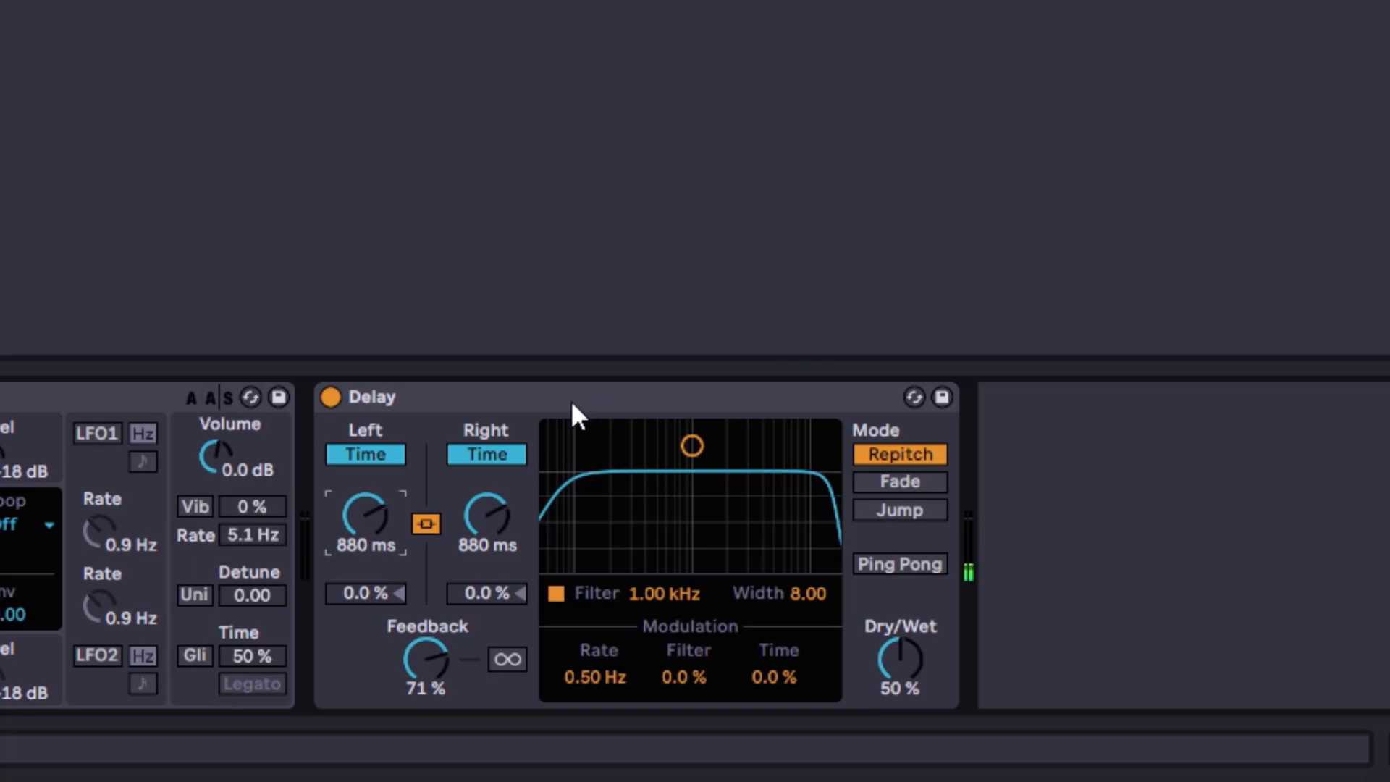
Switch the mode to Fade and sweep the delay time down to 55.3 ms
left_click(910, 485)
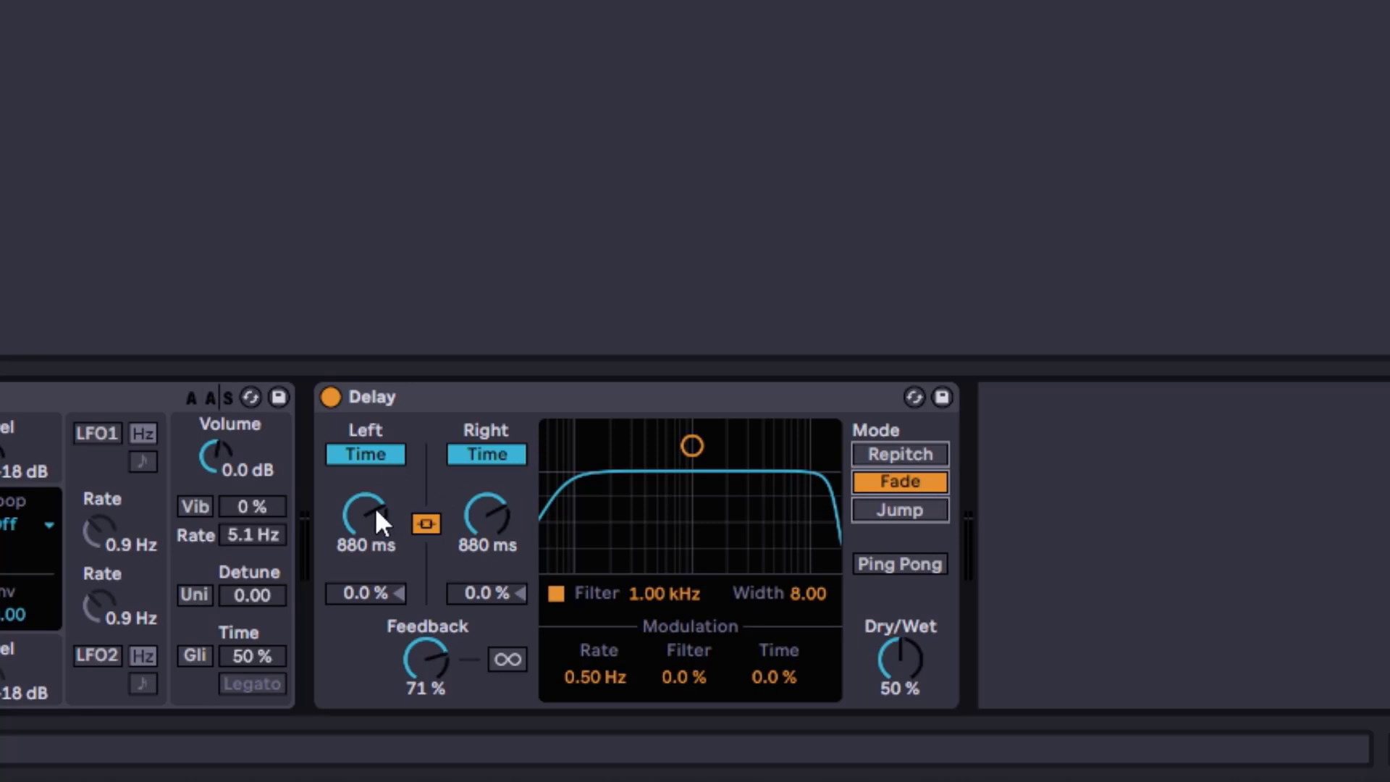
left_click_drag(367, 519, 401, 509)
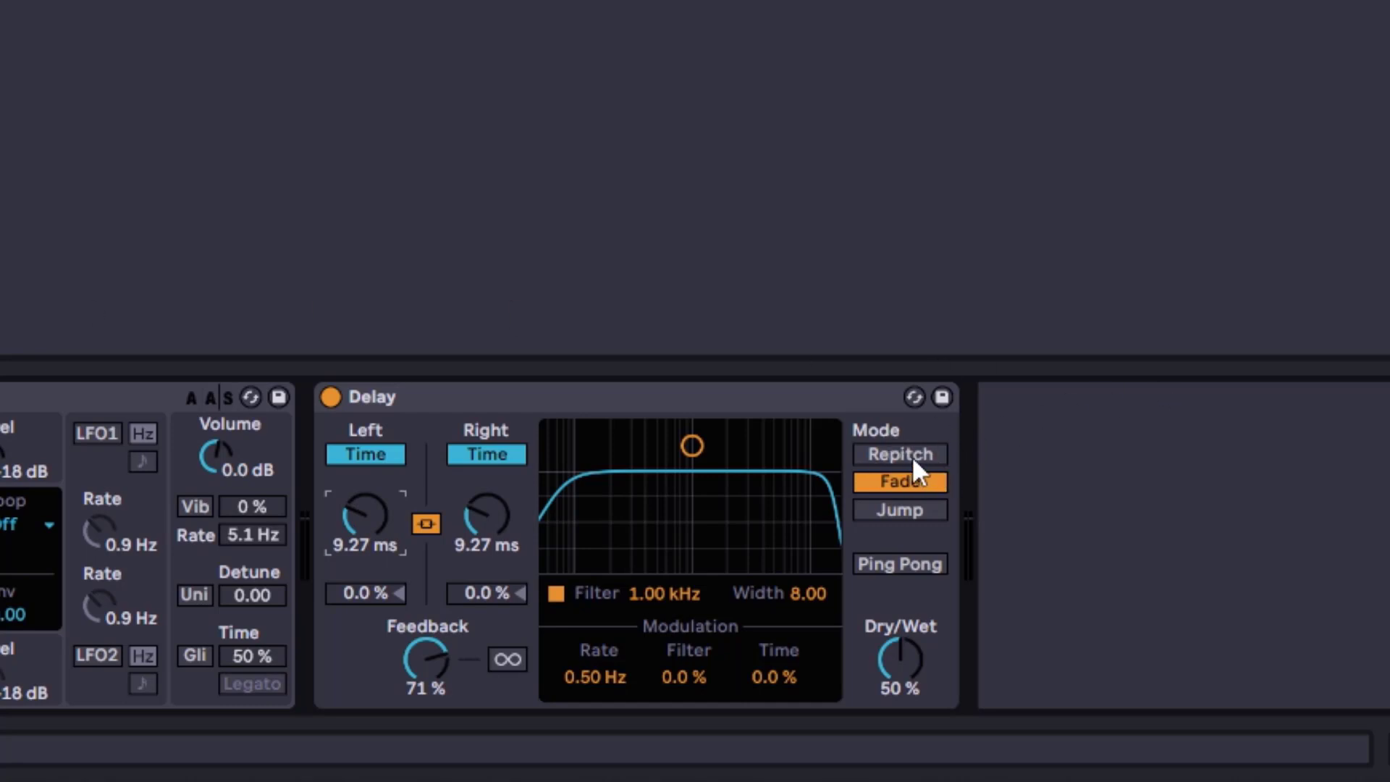
left_click_drag(365, 501, 367, 551)
Set Time modulation to 80 %, modulation Rate to 4.42 Hz and Dry/Wet to 29 %
left_click_drag(777, 677, 776, 648)
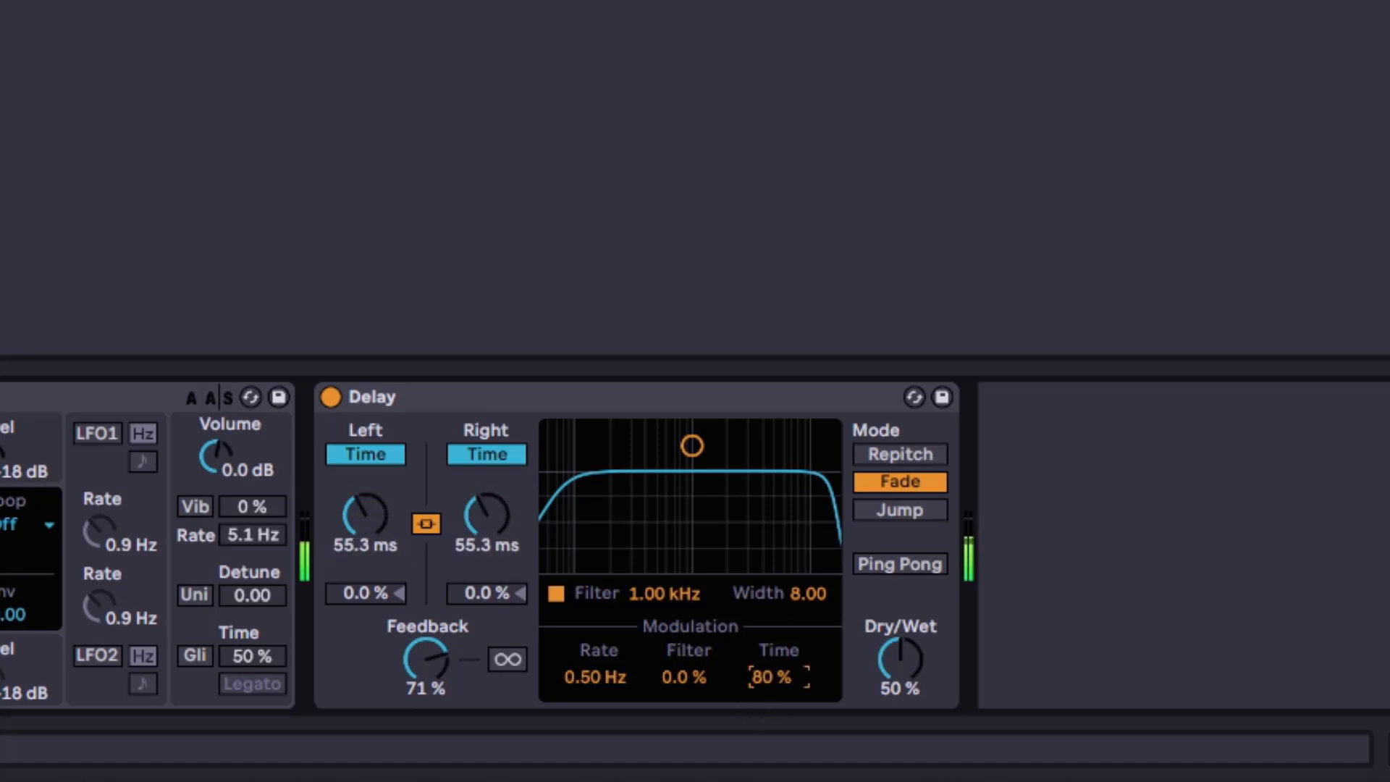
left_click_drag(582, 677, 581, 648)
left_click_drag(900, 659, 900, 689)
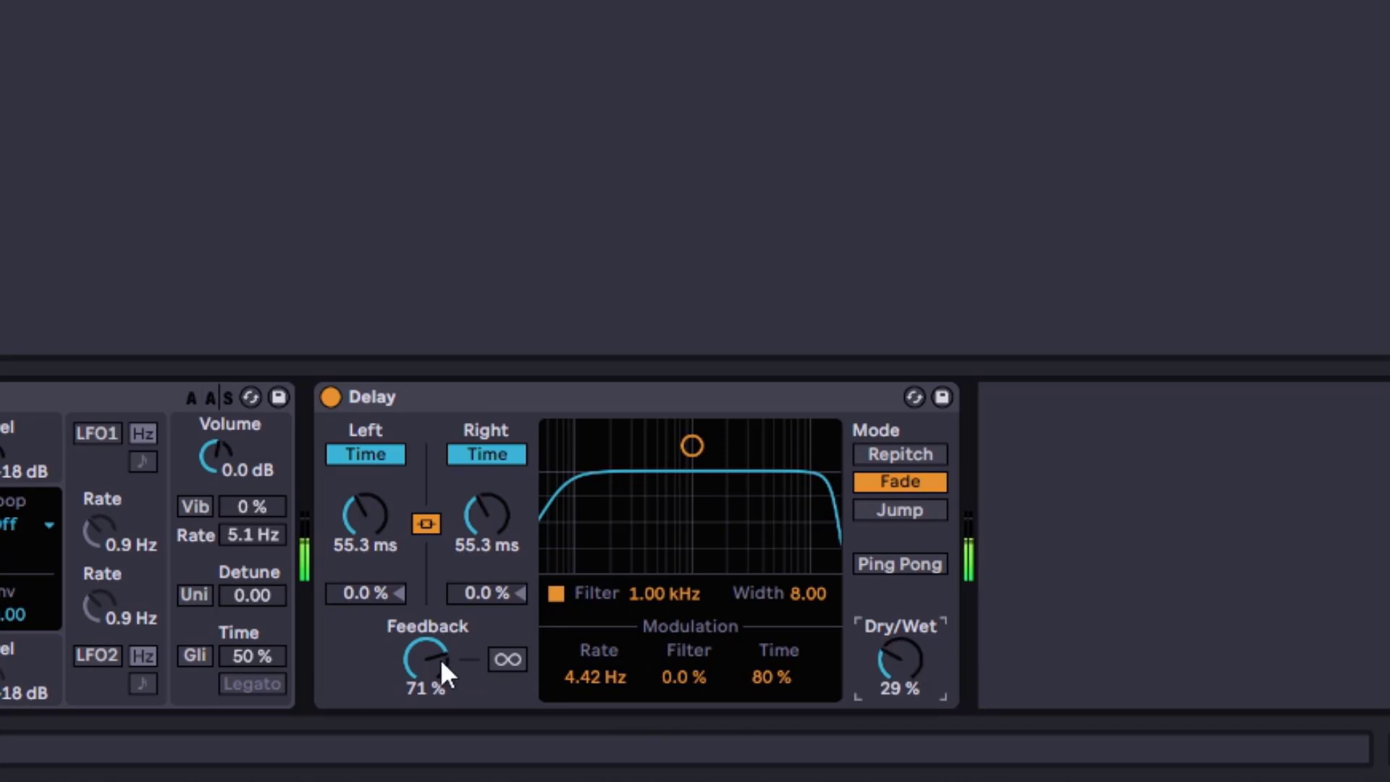
Lower Feedback to 48 % and switch the channels back to Sync mode
left_click_drag(441, 658, 507, 591)
left_click(503, 456)
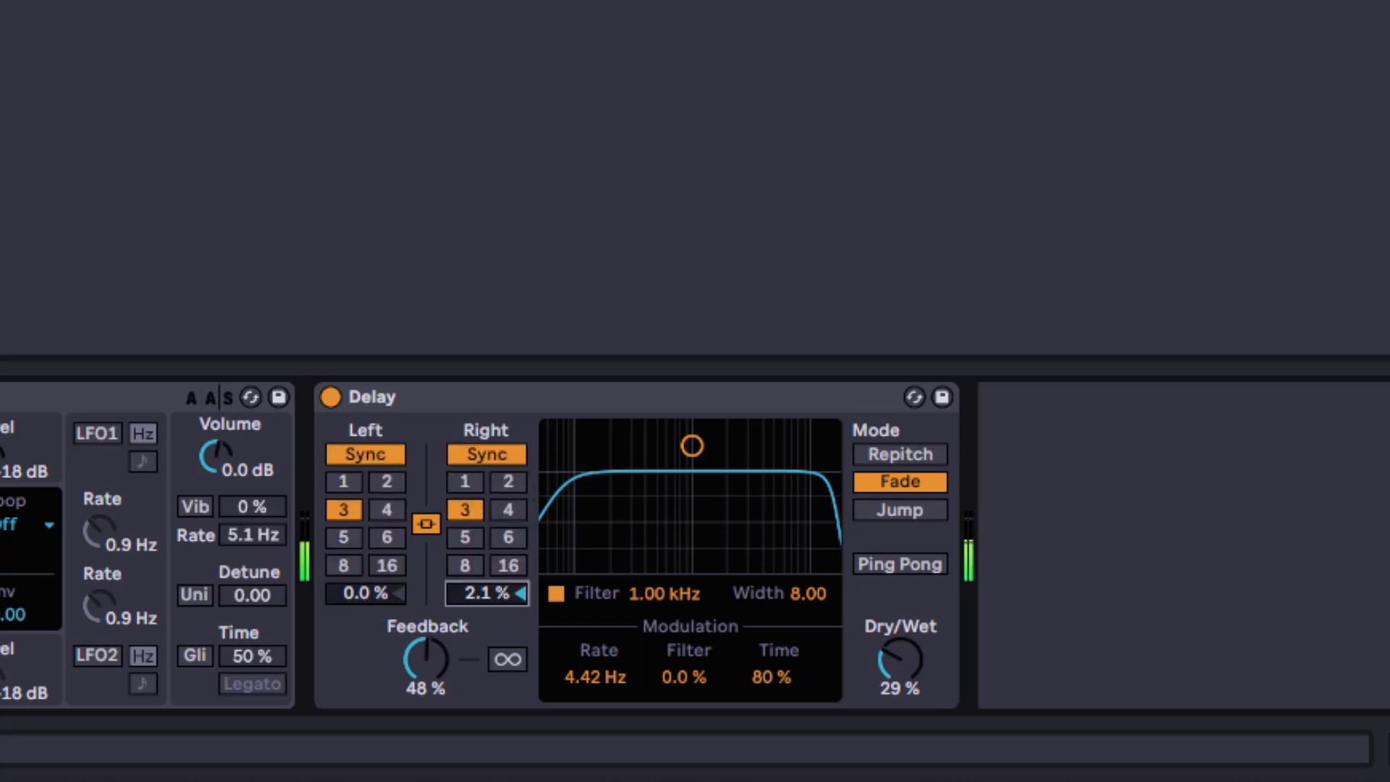
Raise Time modulation to 100 %, Dry/Wet to 100 % and set modulation Rate to 1.29 Hz
left_click_drag(784, 659, 784, 640)
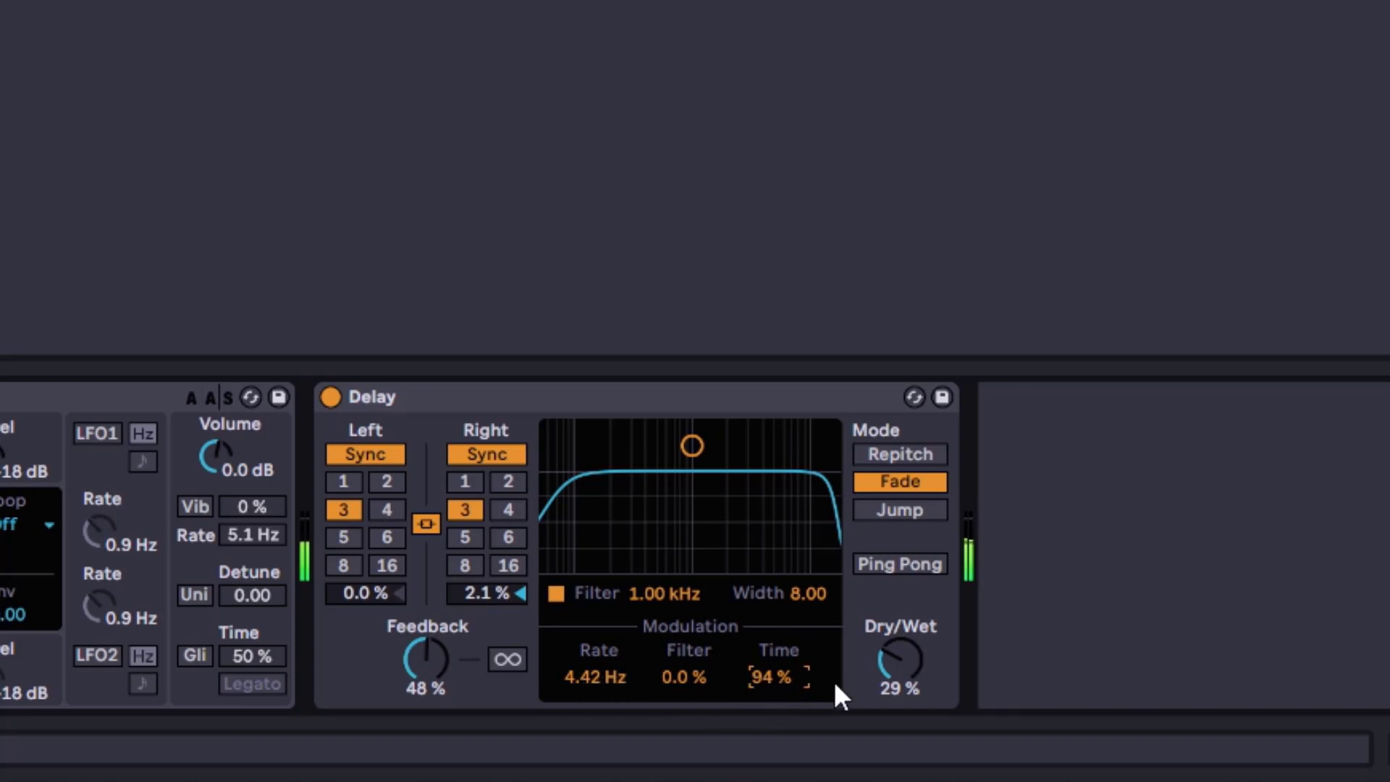
mouse_move(914, 666)
left_mouse_down()
mouse_move(914, 615)
mouse_move(901, 668)
left_mouse_up()
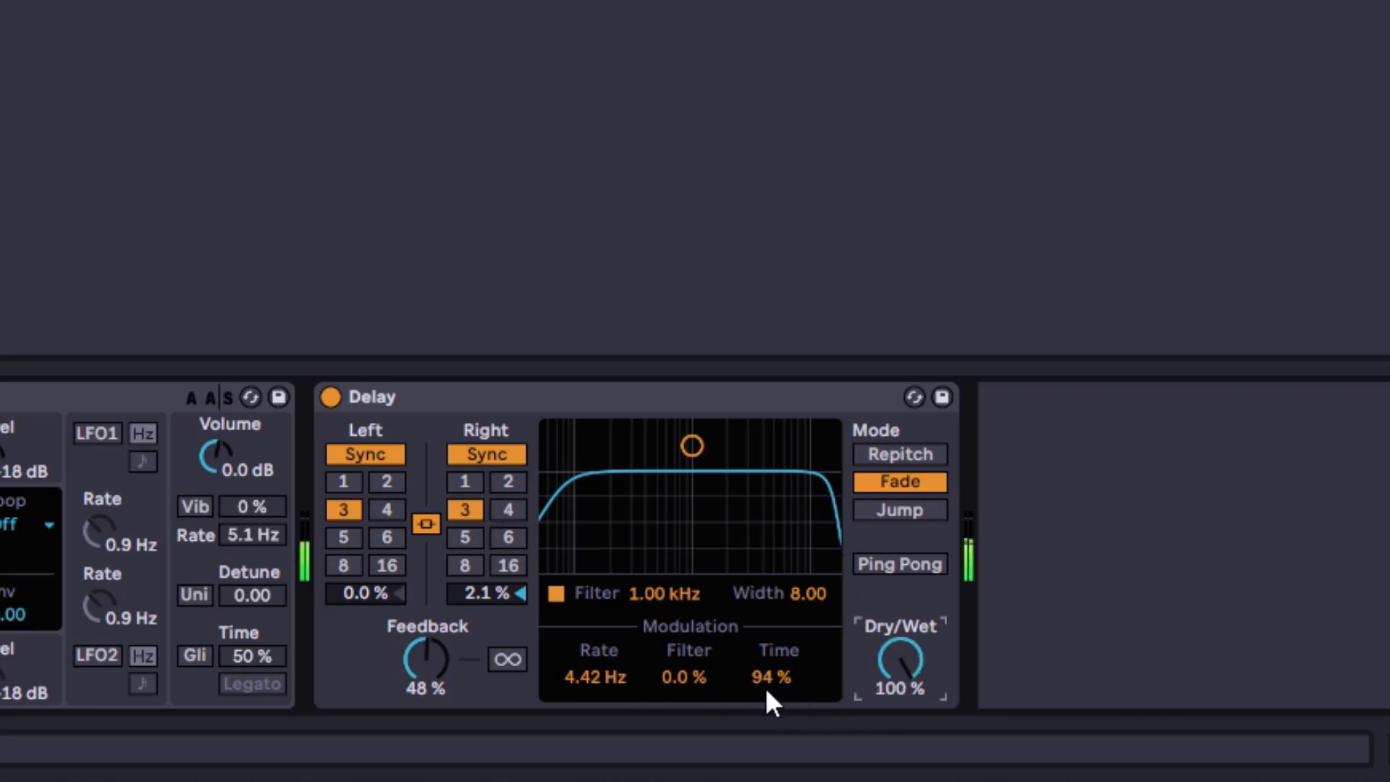
left_click_drag(768, 683, 768, 662)
left_click_drag(566, 681, 601, 717)
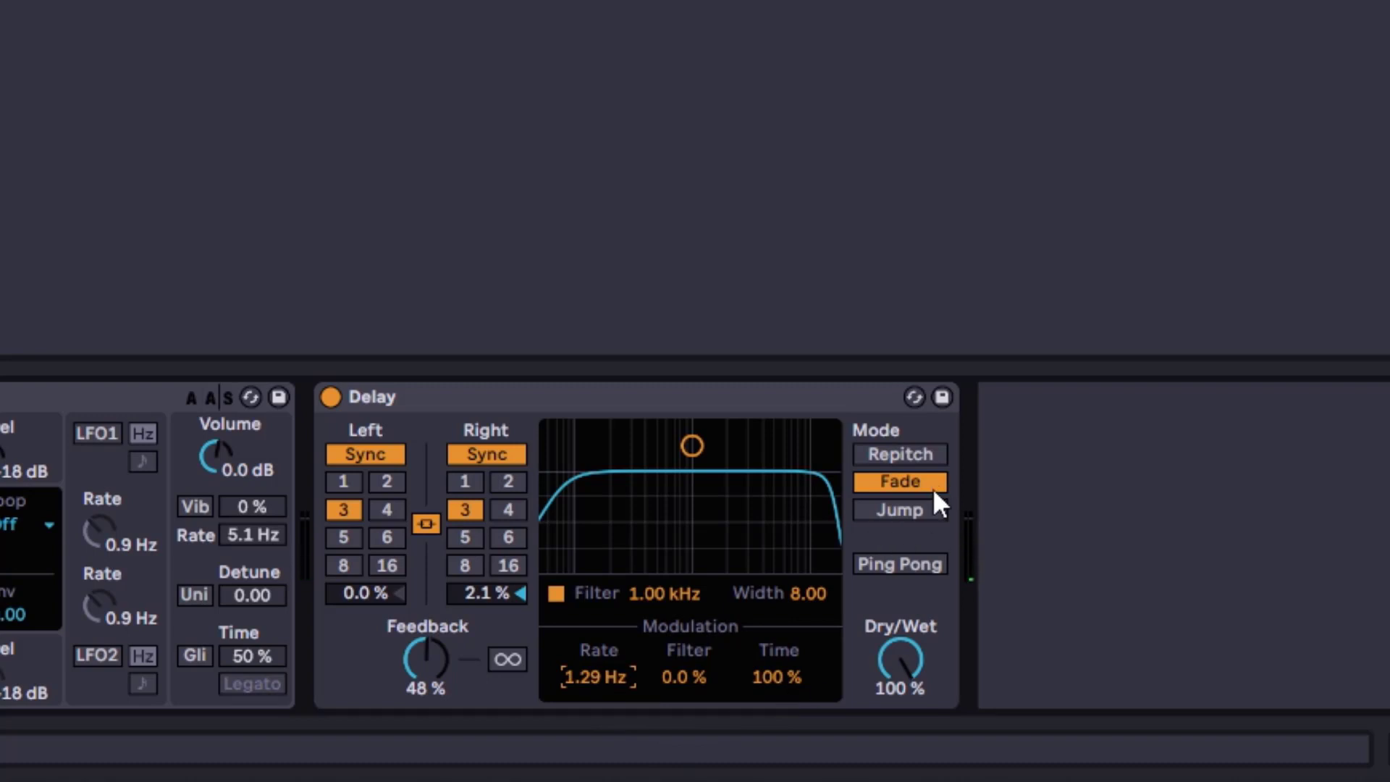
Switch to Jump mode with the channels in Time mode and set Time modulation to 6.2 %
left_click(884, 510)
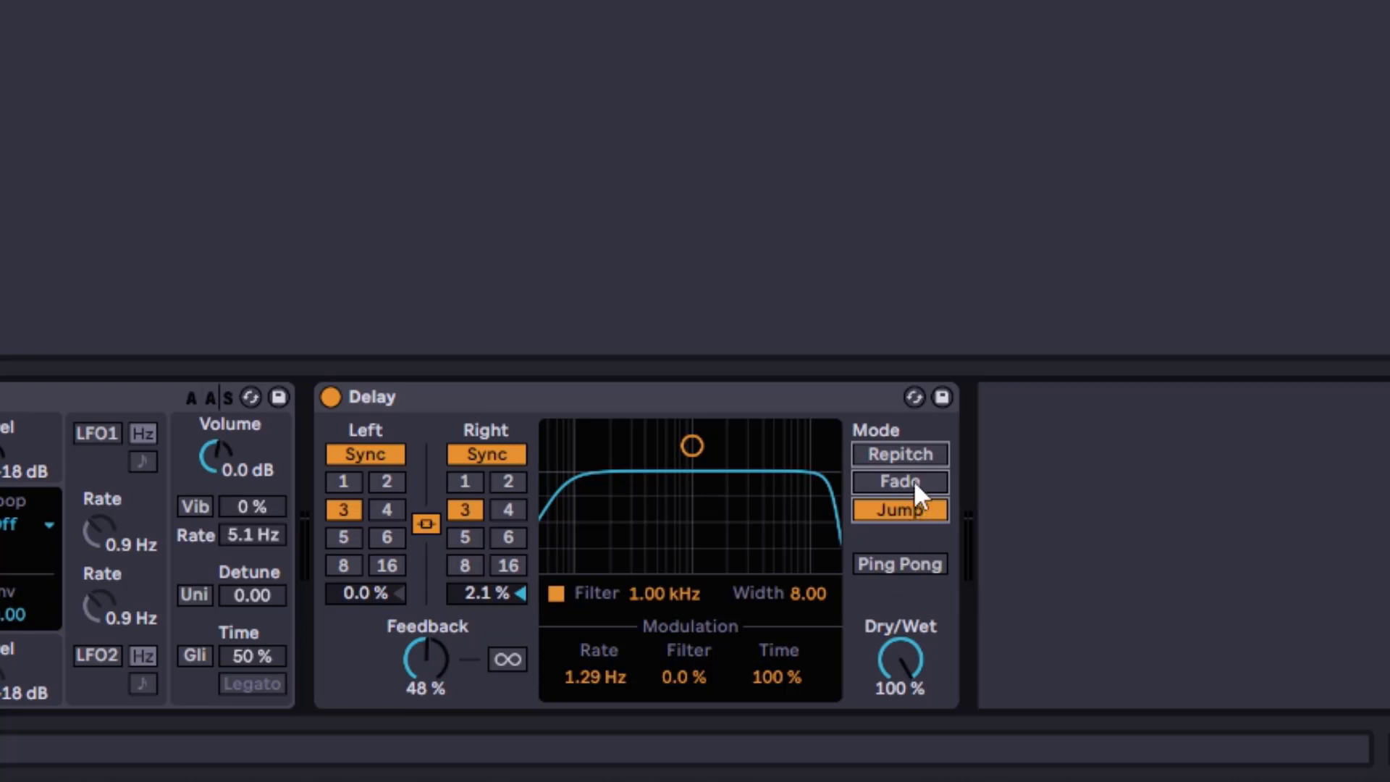
left_click(351, 457)
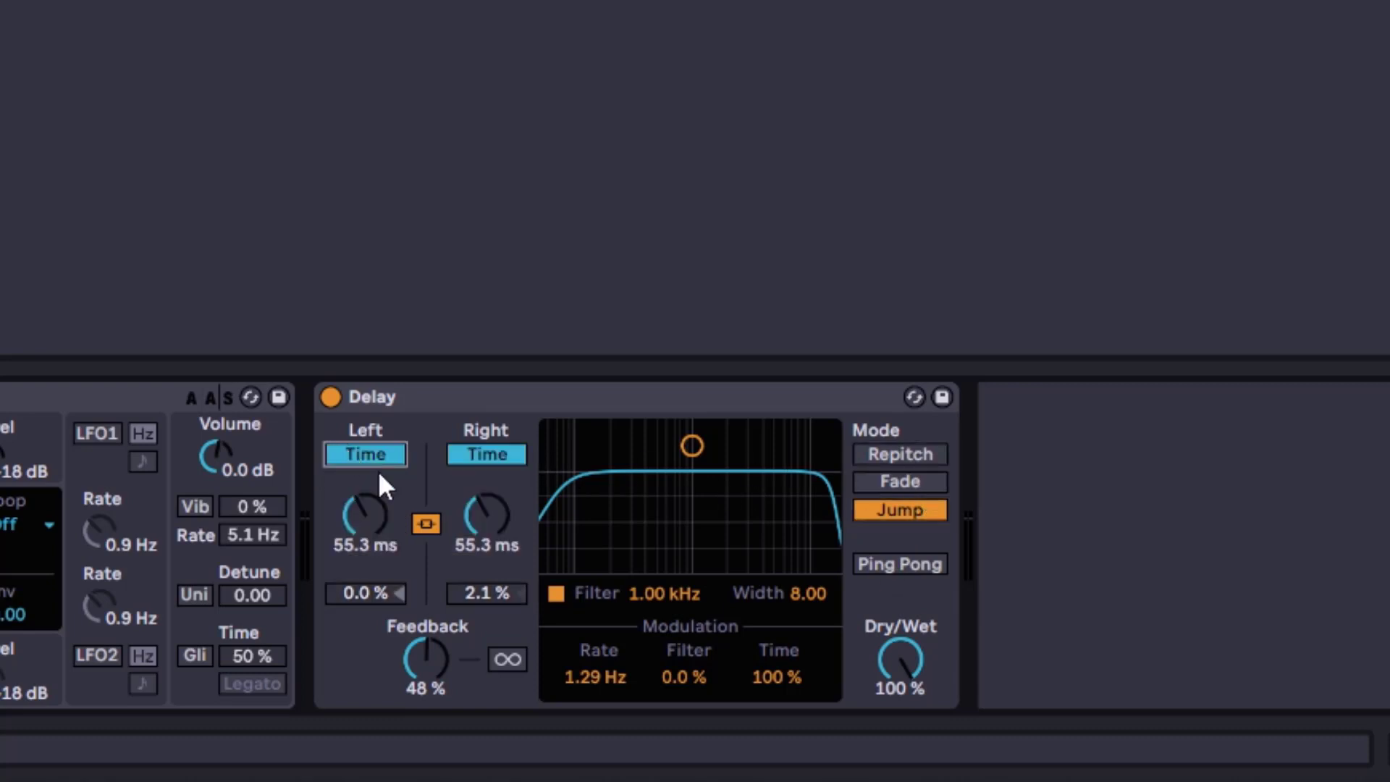
left_click_drag(787, 669, 787, 746)
left_click_drag(750, 652, 750, 636)
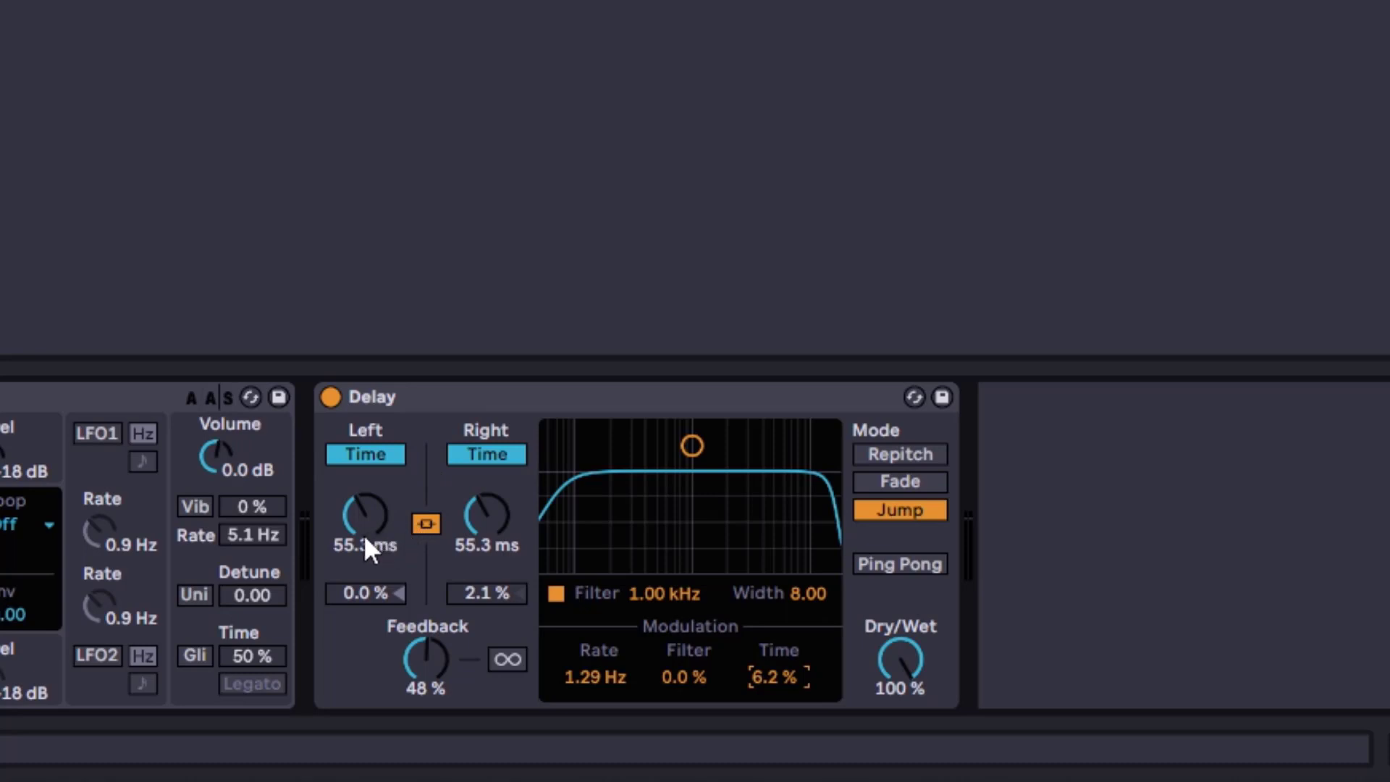
Sweep the left delay time, settling at 1.28 s, and lower Dry/Wet to 32 %
left_click_drag(346, 515, 346, 434)
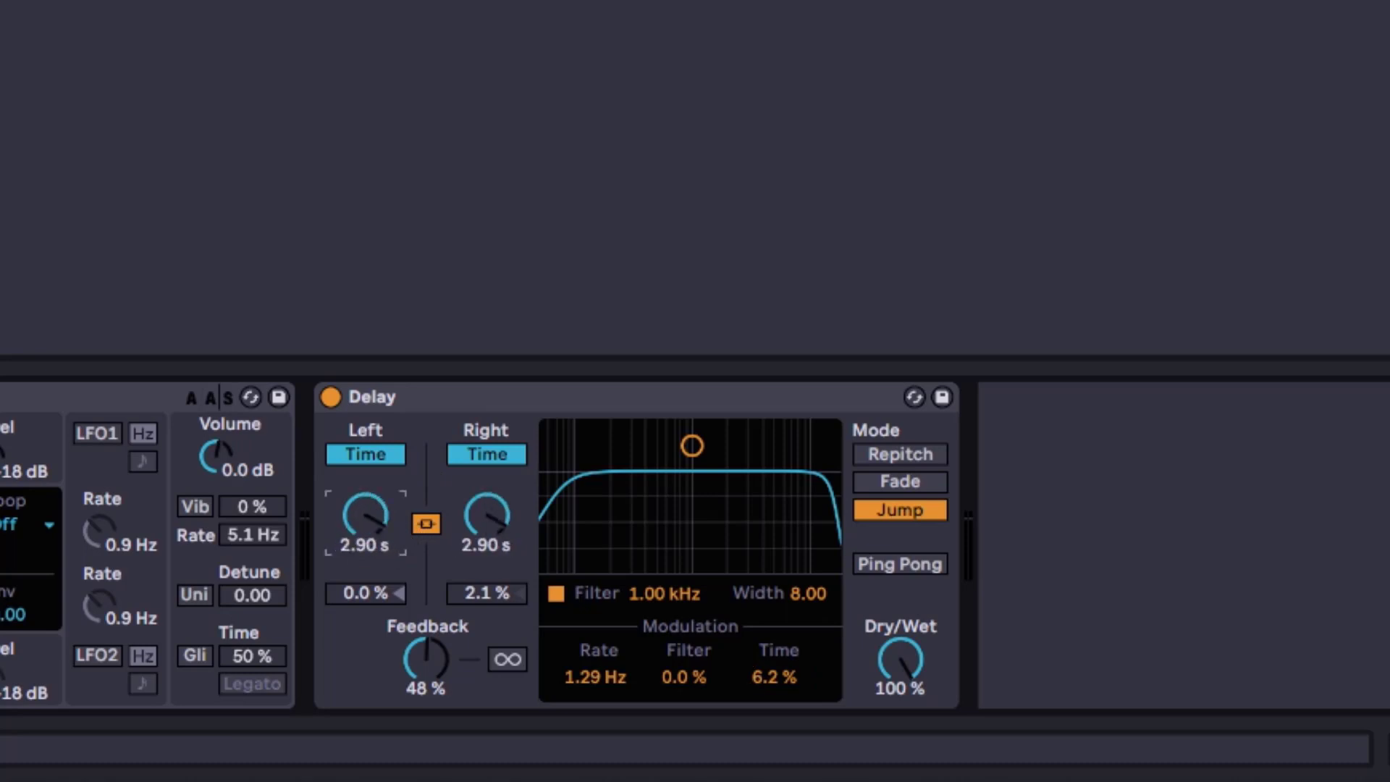
left_click_drag(365, 514, 365, 549)
left_click_drag(935, 679, 936, 732)
left_click_drag(344, 494, 344, 516)
Move the filter band to about 1.61 kHz and adjust the left delay time
left_click_drag(692, 446, 715, 486)
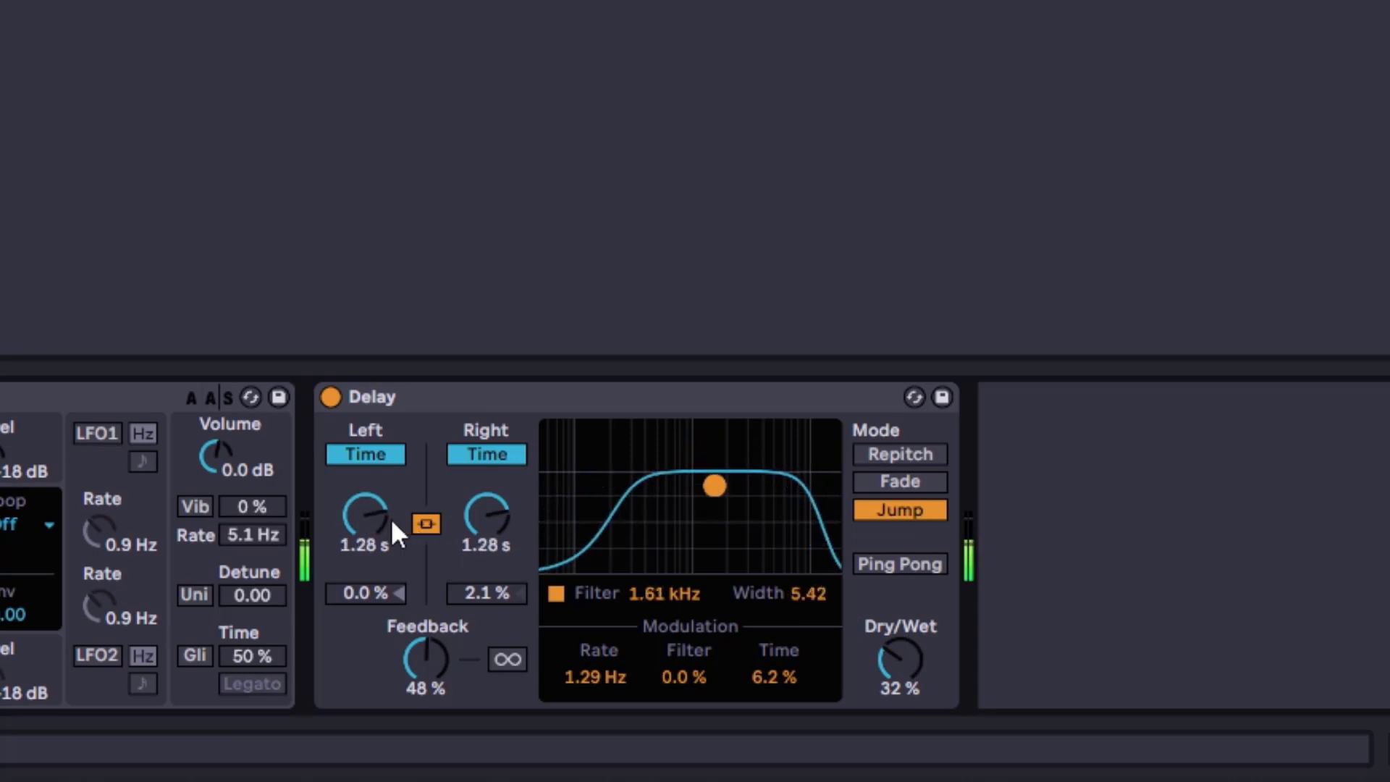
left_click_drag(397, 532, 368, 507)
Select Repitch mode, sync both channels to 4 sixteenths and enable Ping Pong
left_click(906, 454)
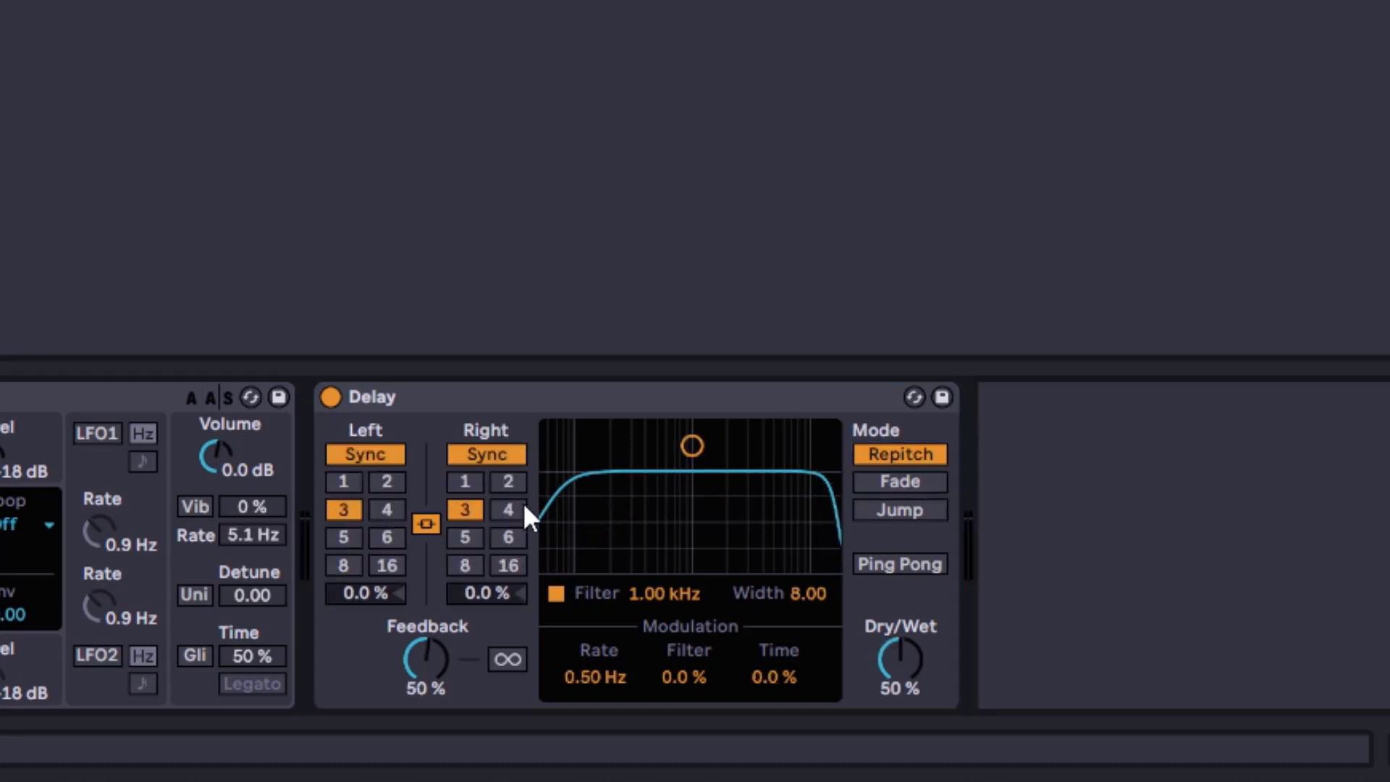
left_click(521, 509)
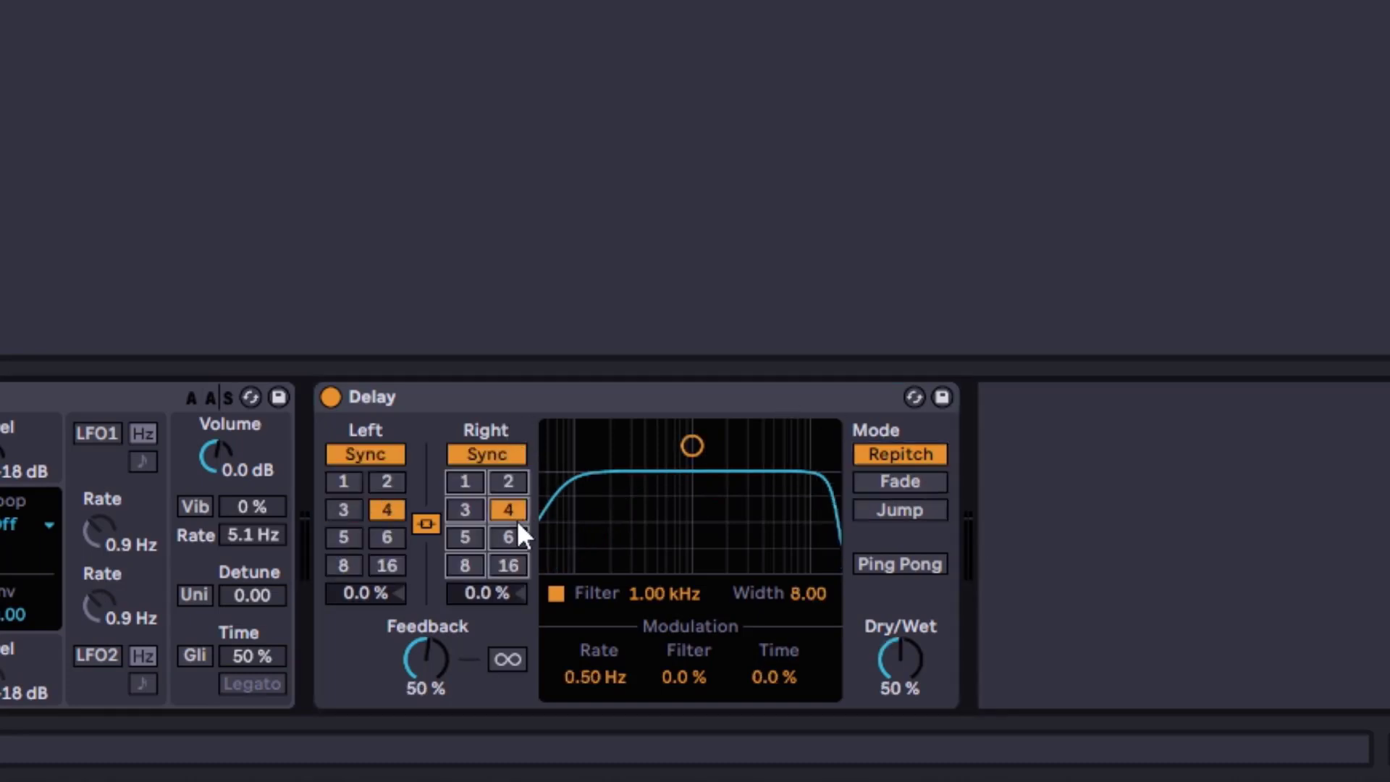
left_click(906, 563)
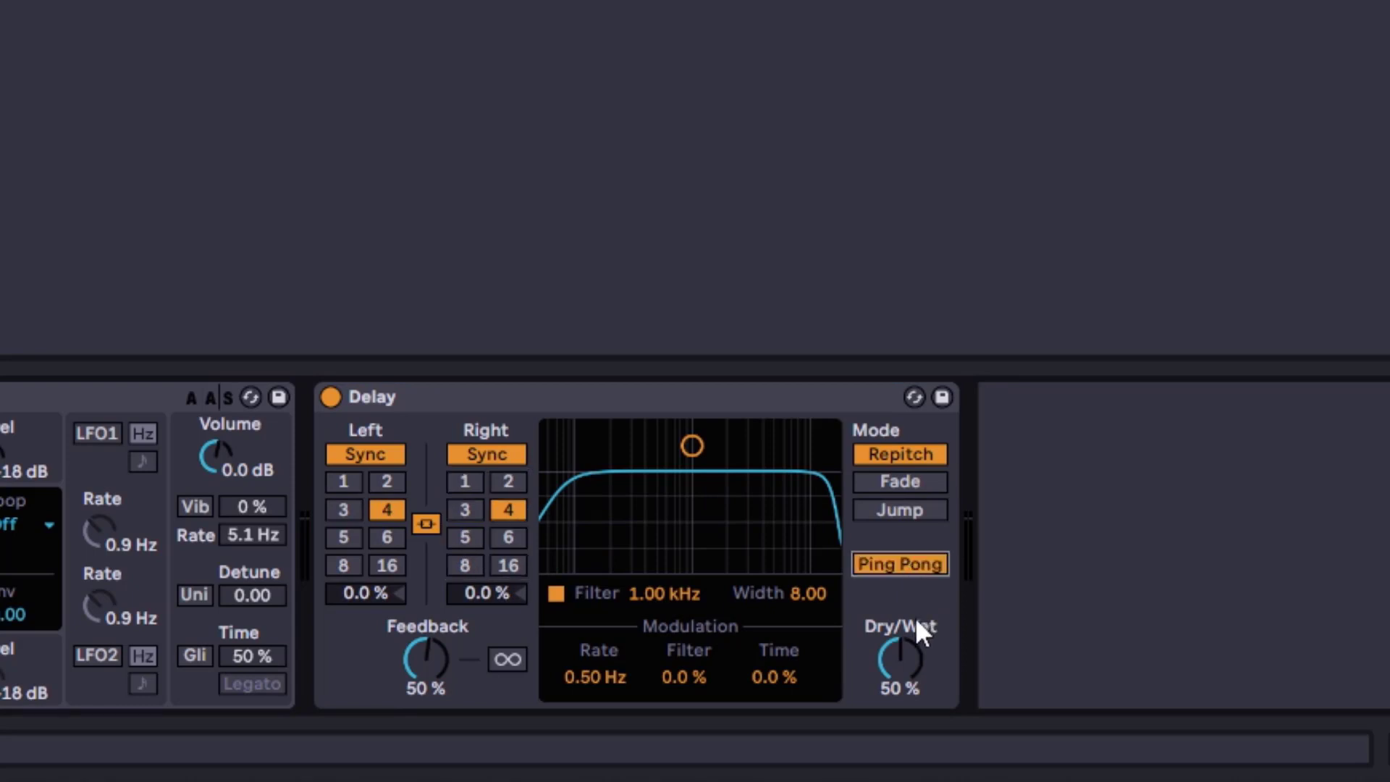